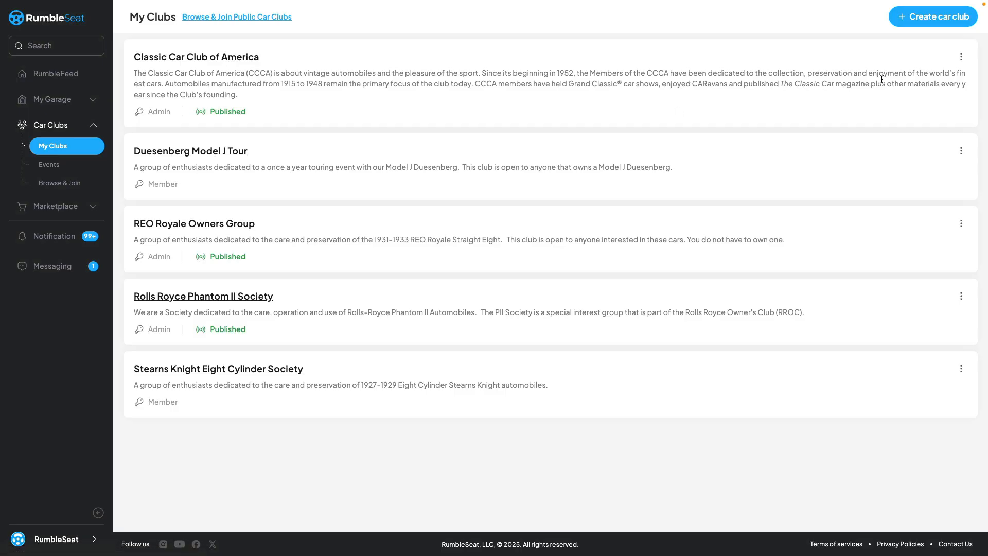
# Examine the actions available for the Classic Car Club of America.
pyautogui.click(960, 57)
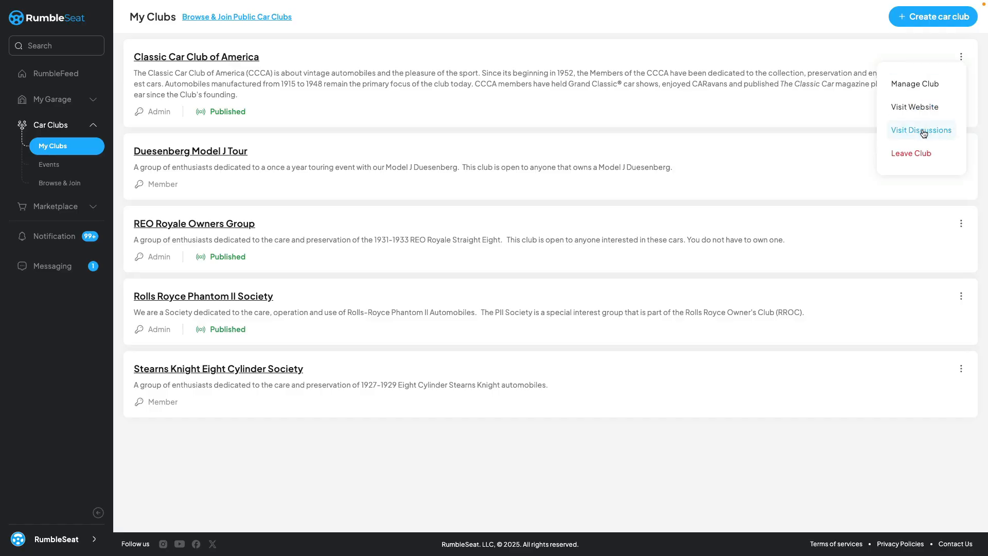
pyautogui.click(787, 116)
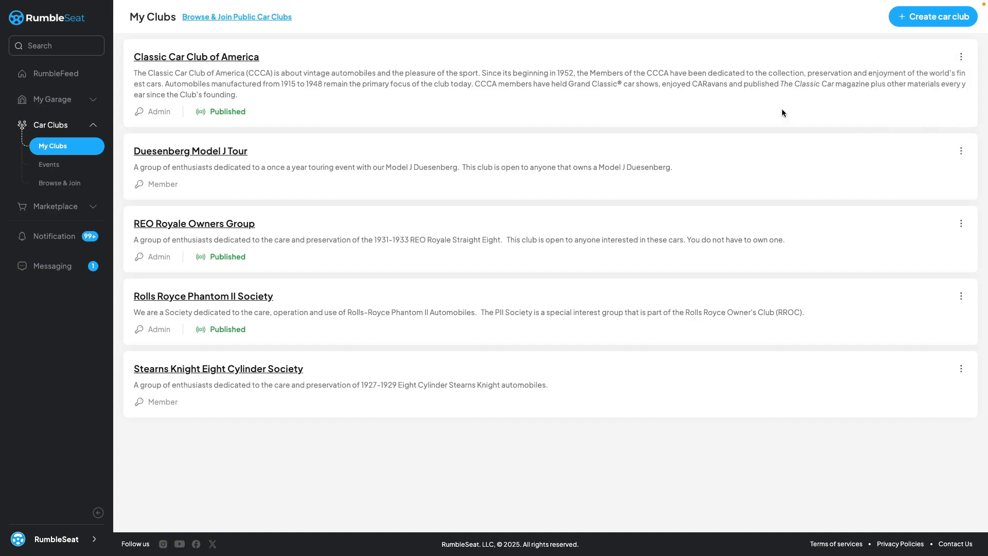
# Review the upcoming, past, own-club and public club events with the car club filter, and view the public clubs directory.
pyautogui.click(60, 169)
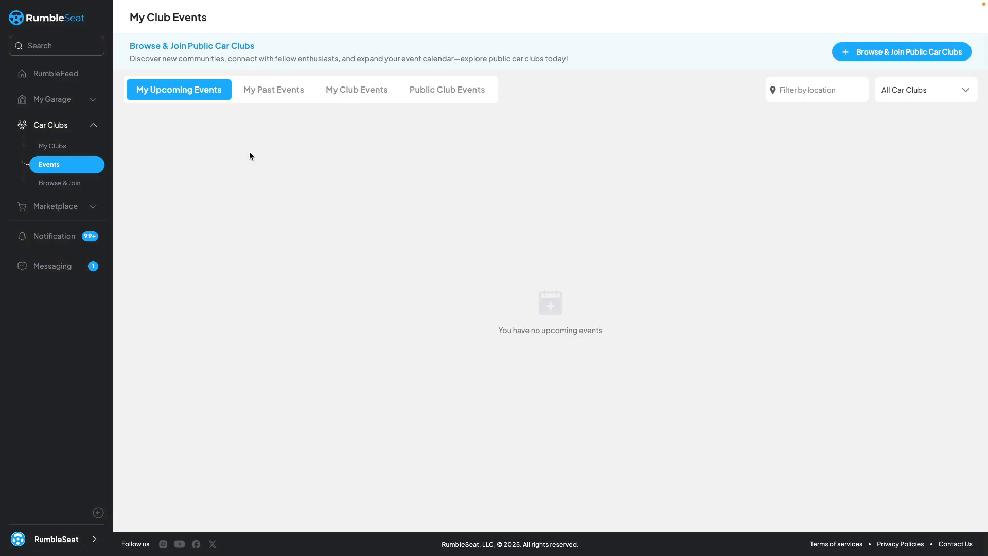
pyautogui.click(274, 93)
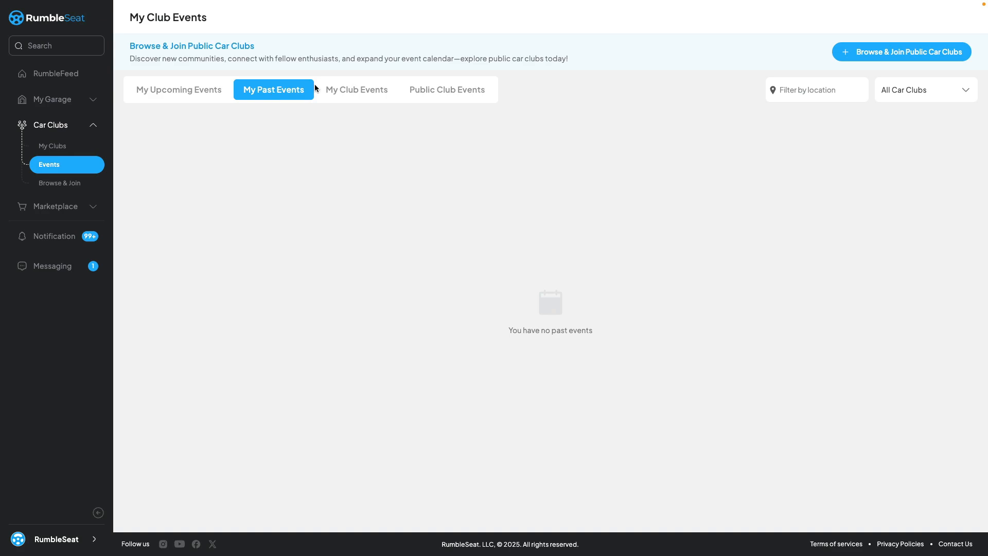
pyautogui.click(346, 94)
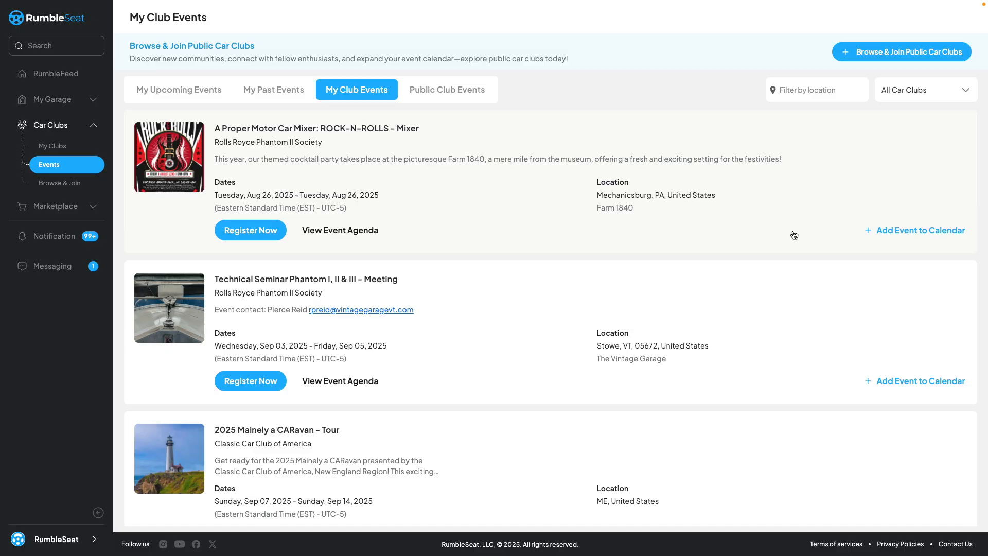
pyautogui.click(462, 93)
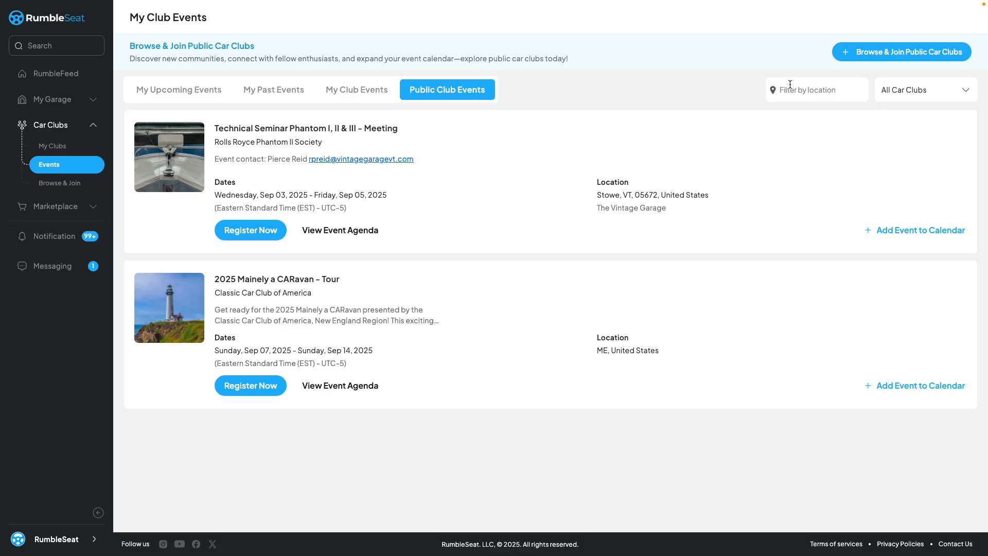
pyautogui.click(911, 90)
pyautogui.click(85, 185)
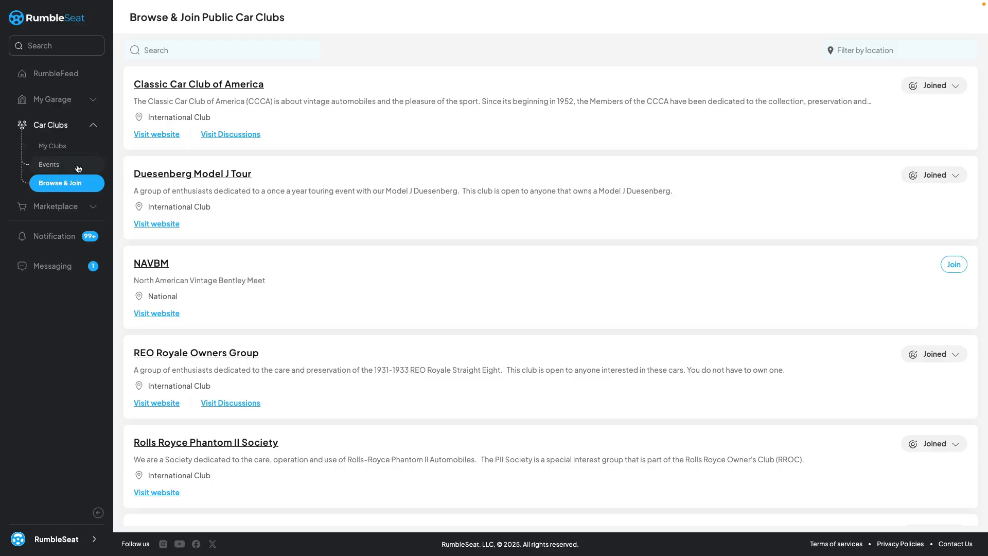
# Start a new car club from My Clubs with 1 as both name and description, and continue to the second setup page.
pyautogui.click(70, 150)
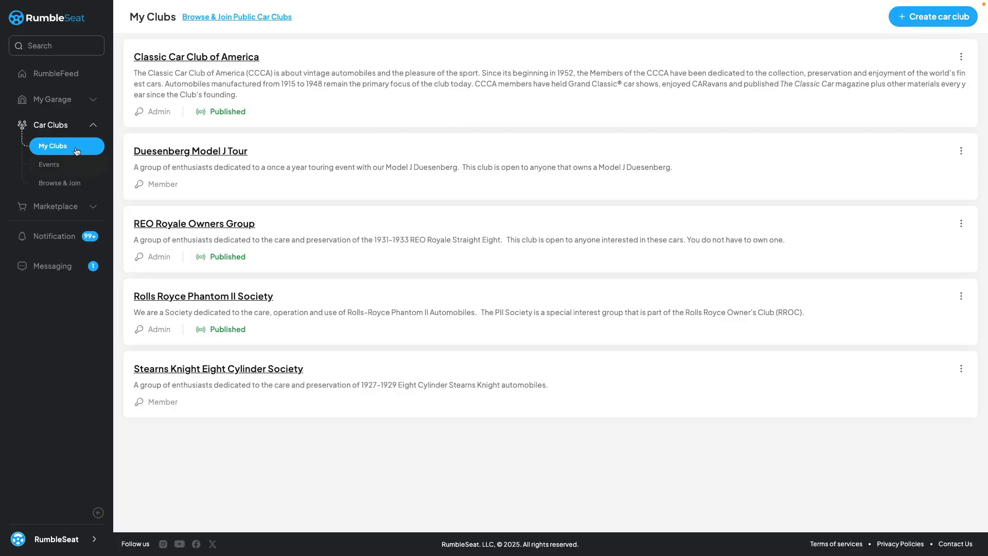
pyautogui.click(915, 21)
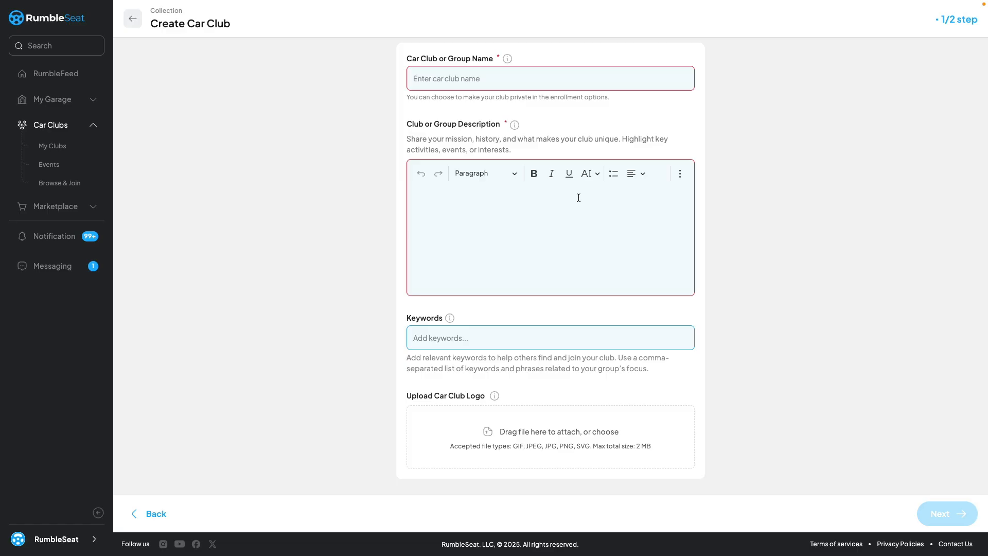
pyautogui.click(507, 78)
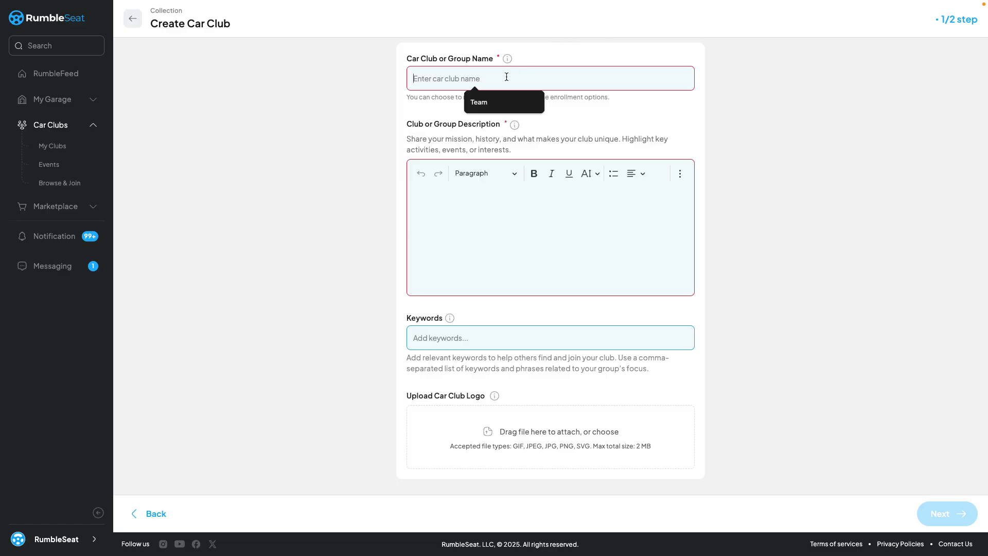
pyautogui.write('1')
pyautogui.click(483, 209)
pyautogui.write('1')
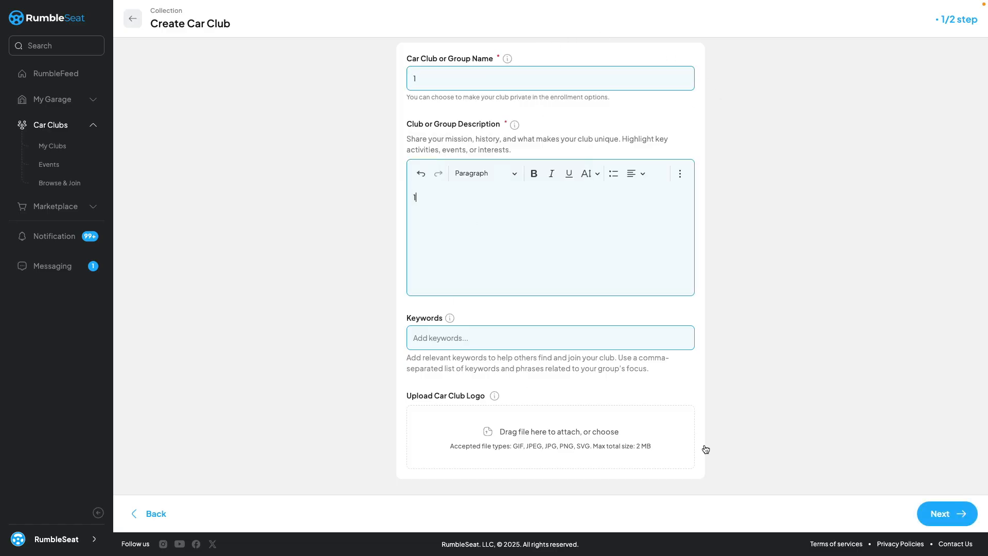
pyautogui.click(958, 510)
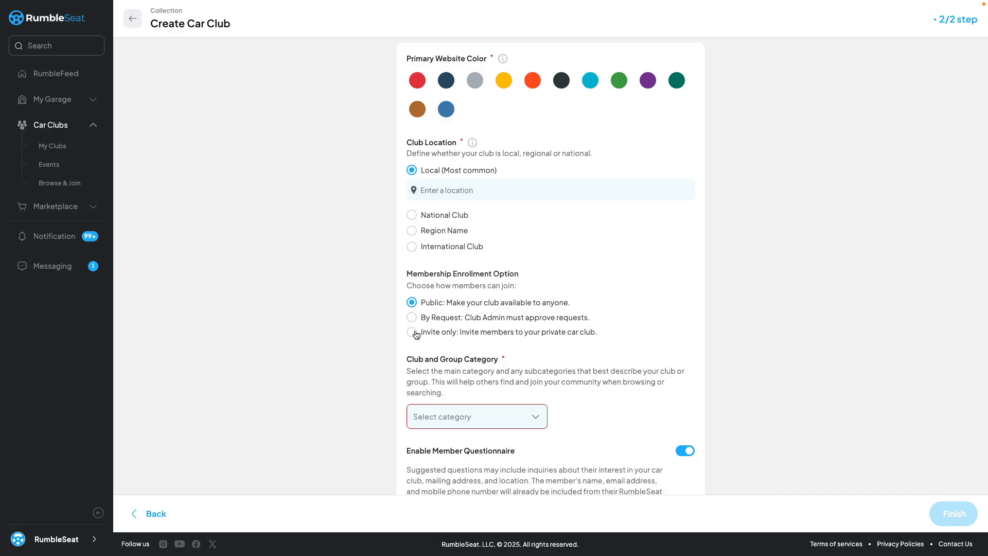
# Set the club category to Motorcycles and the sub category to Vintage & Classic Motorcycles.
pyautogui.click(497, 421)
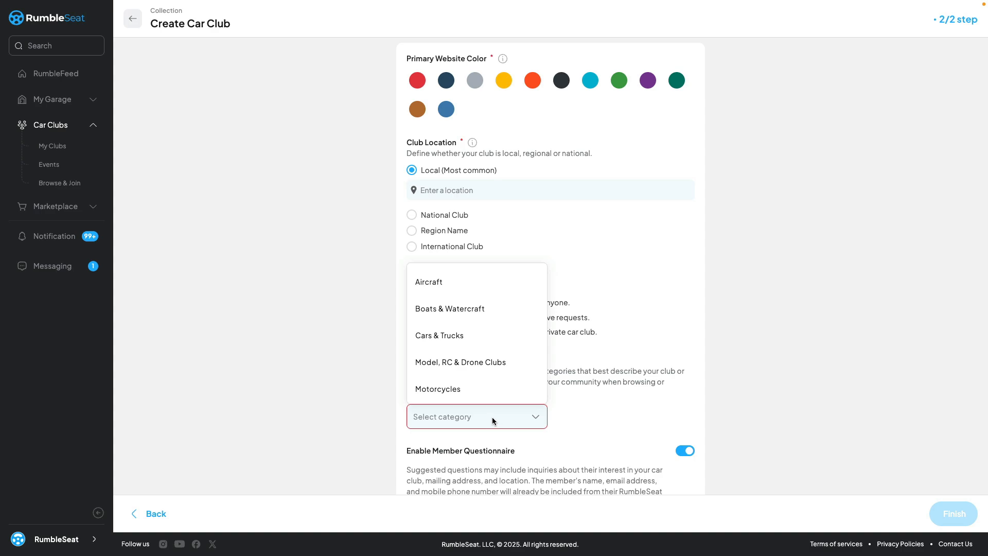
pyautogui.scroll(-1, 485, 384)
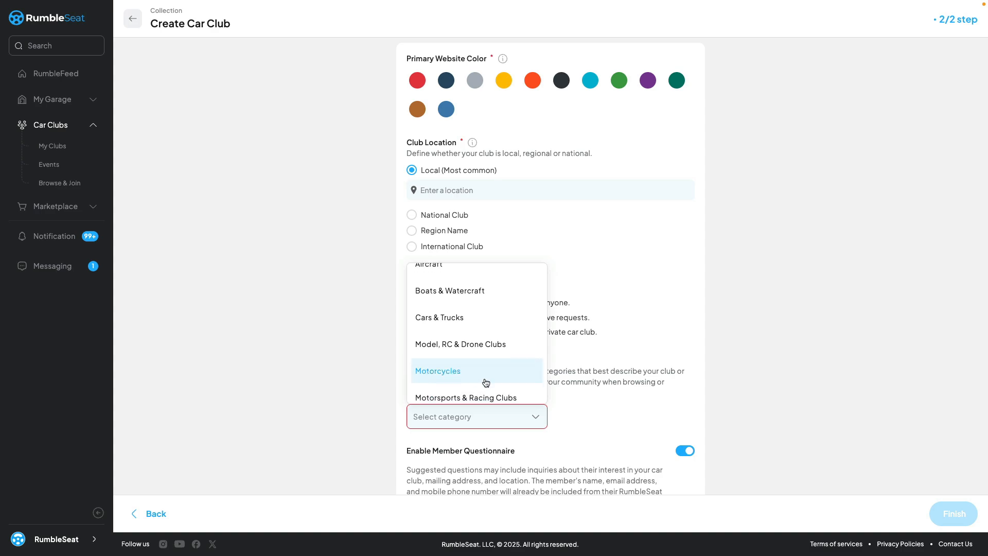
pyautogui.click(457, 374)
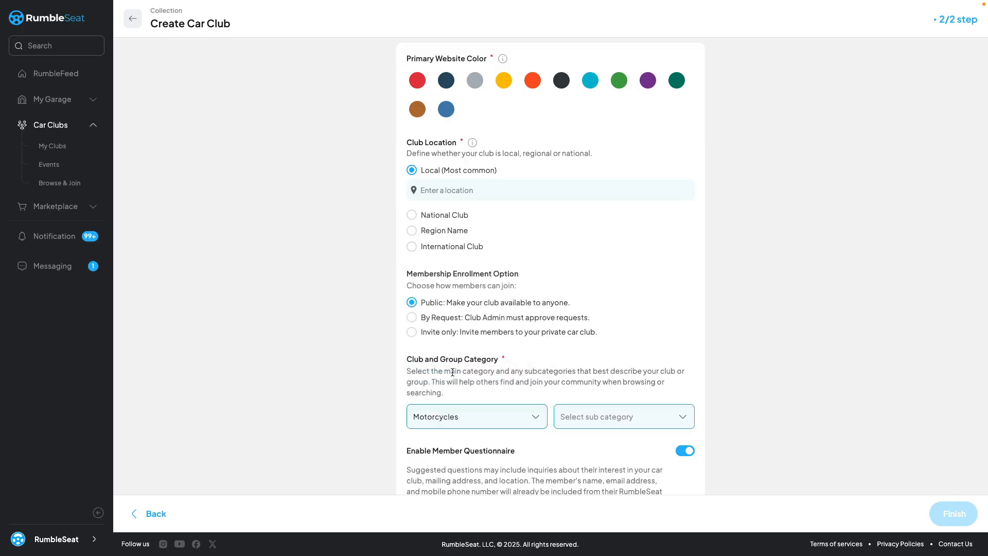
pyautogui.click(582, 413)
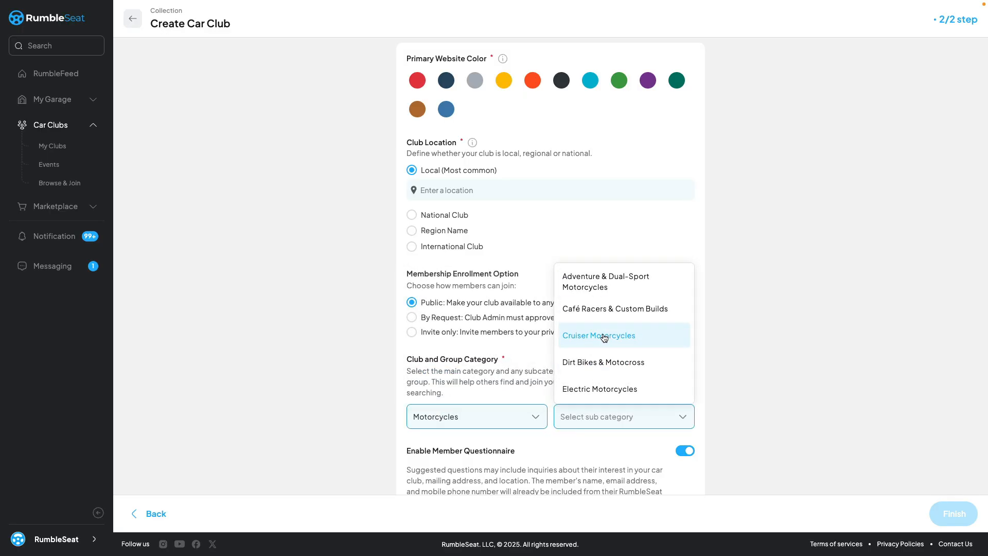
pyautogui.scroll(-1, 596, 317)
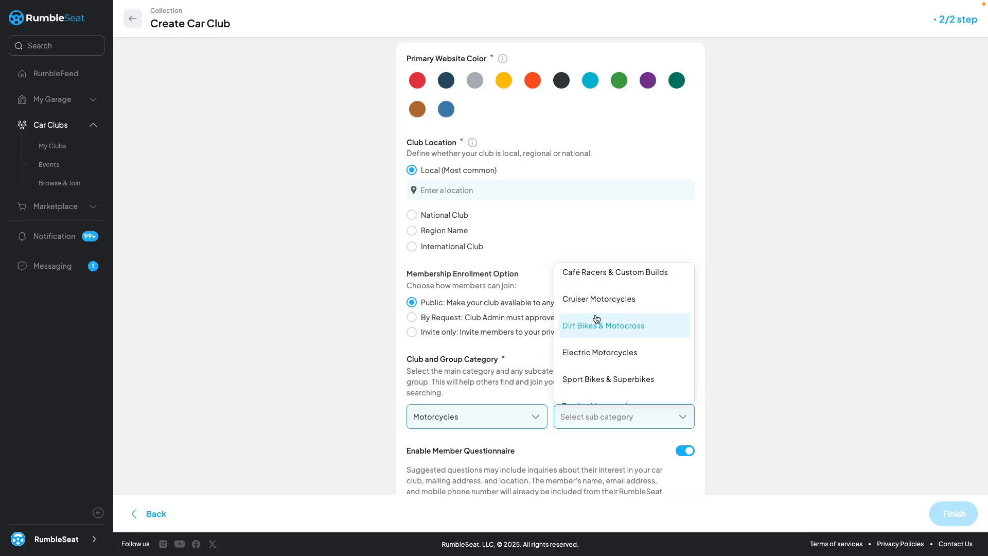
pyautogui.scroll(-3, 595, 322)
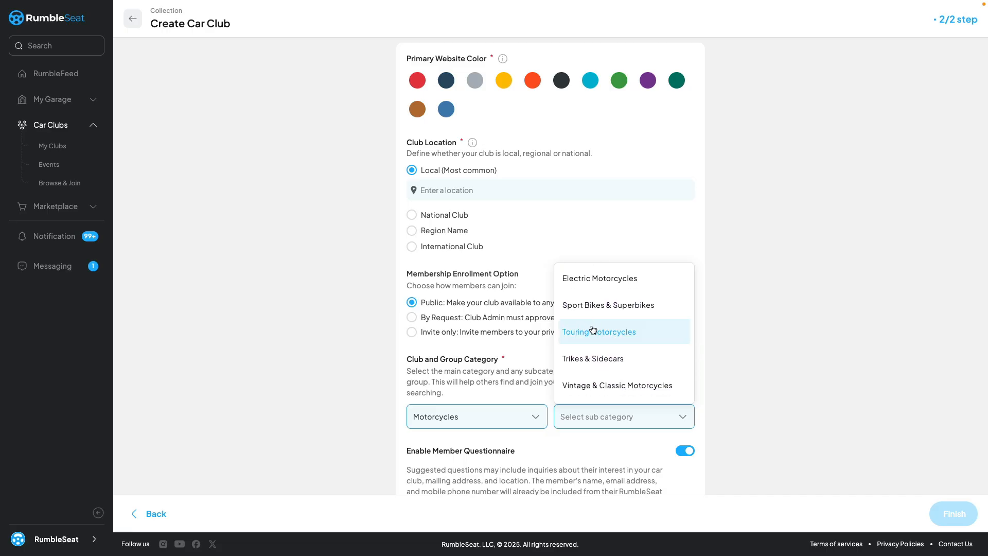
pyautogui.click(588, 392)
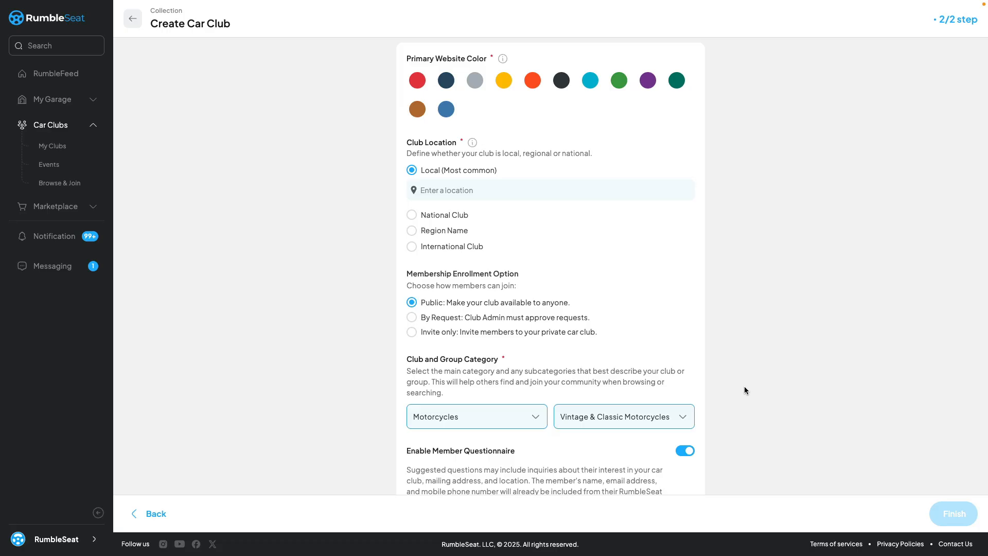
# Try out a required text question with a paragraph field and the internal-use option for the member questionnaire, closing it without saving.
pyautogui.scroll(-3, 744, 390)
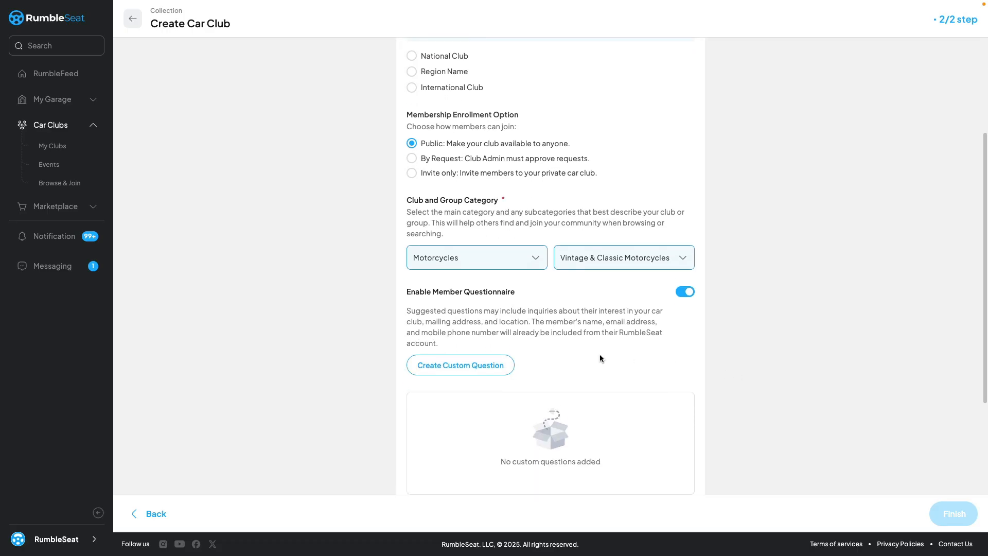
pyautogui.scroll(-2, 600, 355)
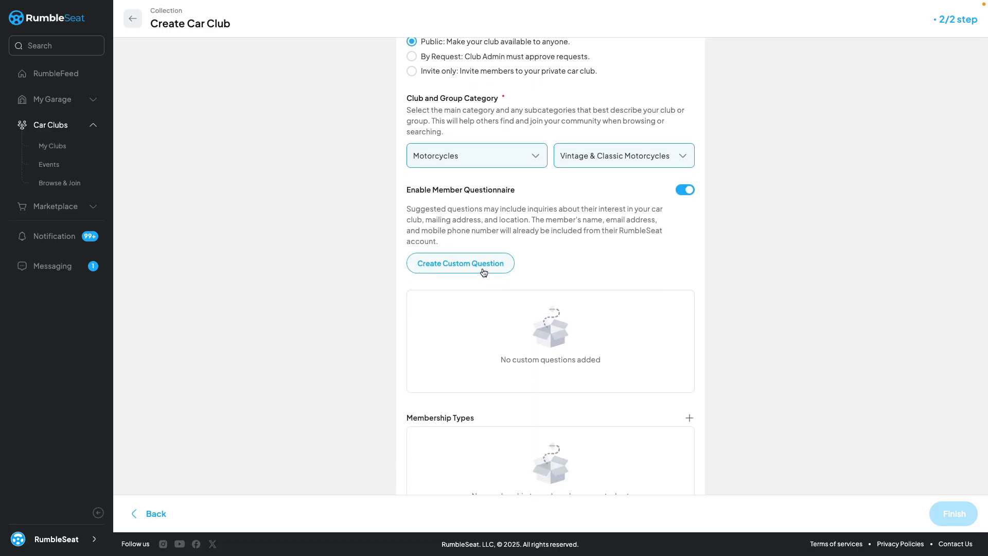
pyautogui.scroll(-1, 486, 281)
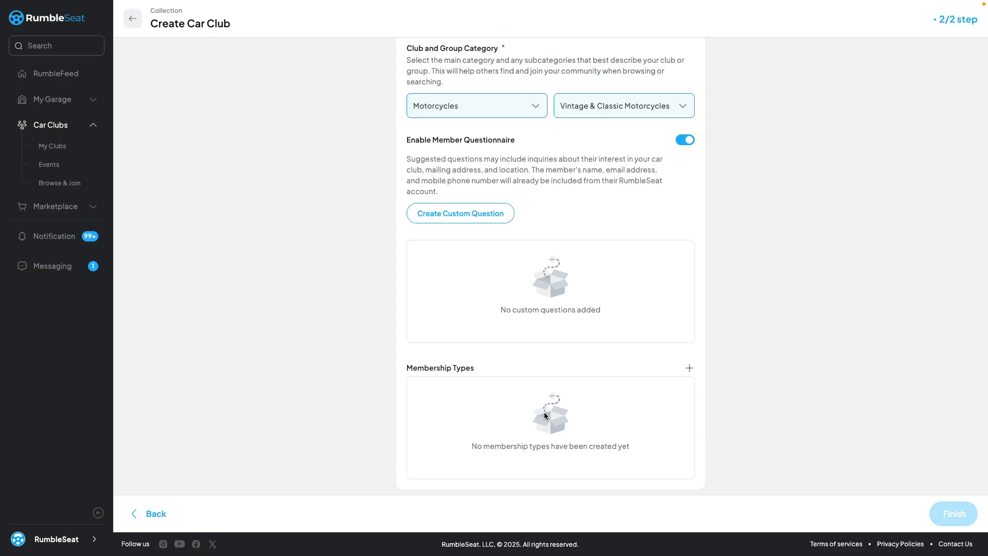
pyautogui.click(451, 220)
pyautogui.click(460, 218)
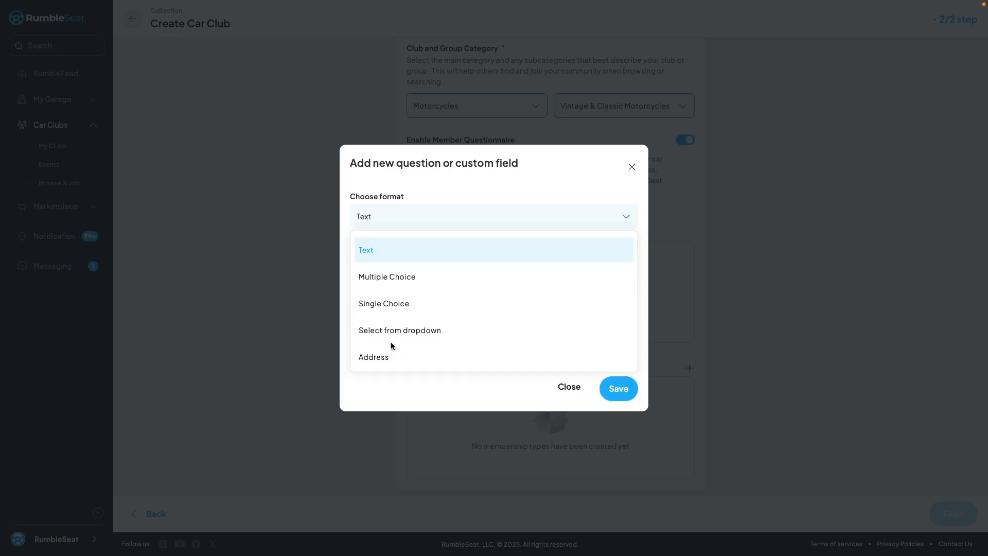
pyautogui.click(380, 252)
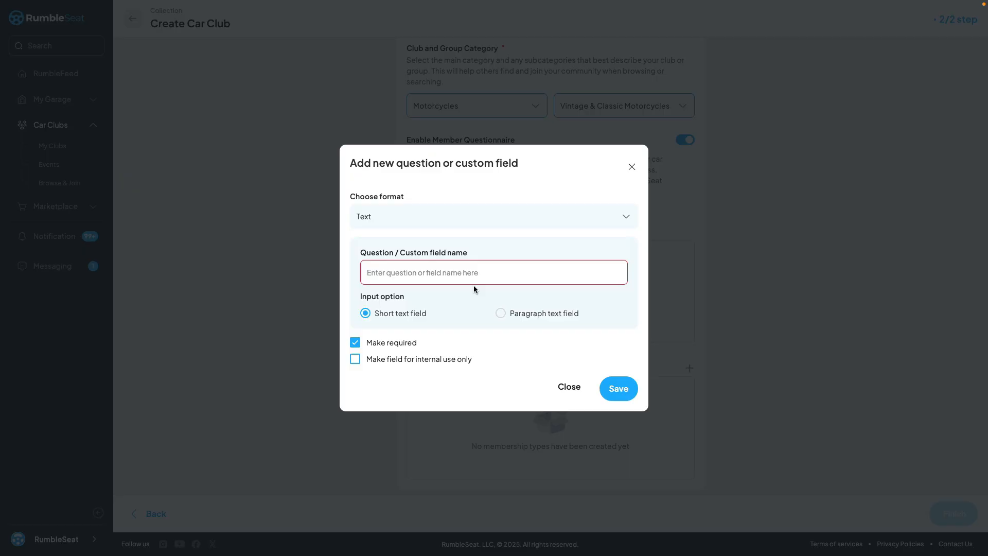
pyautogui.click(498, 316)
pyautogui.click(355, 343)
pyautogui.click(355, 343)
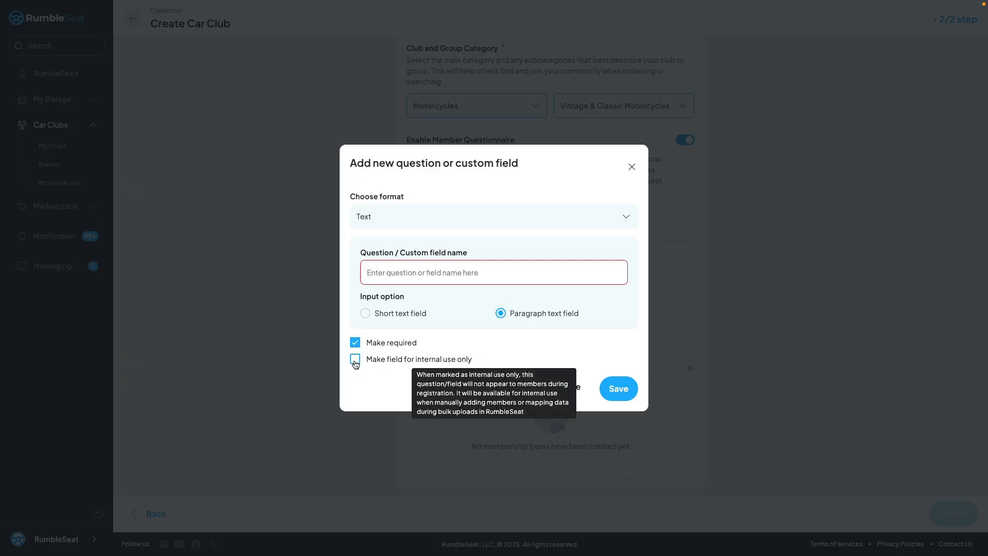
pyautogui.click(355, 359)
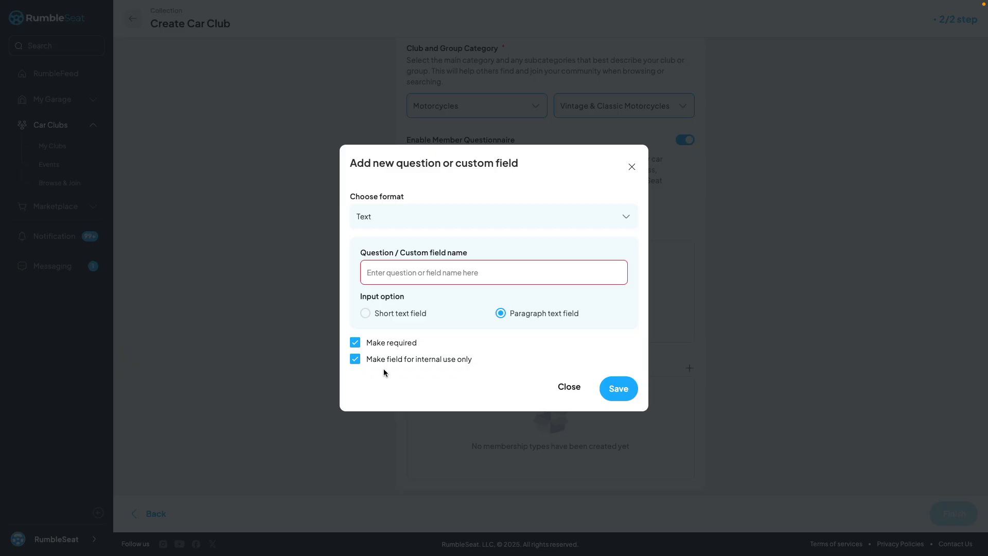
pyautogui.click(388, 360)
pyautogui.click(569, 387)
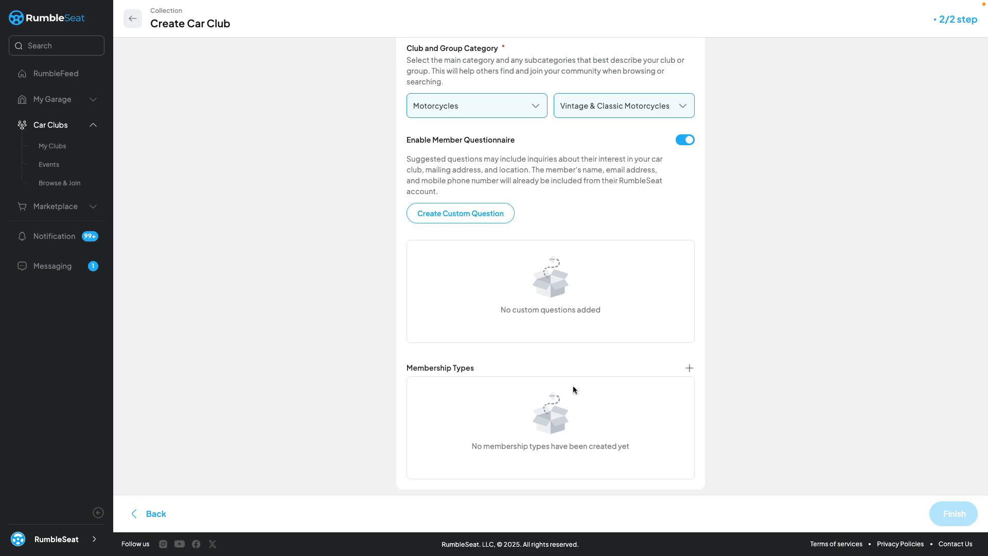
# Begin a new membership type for the club and name it Lifetime Member.
pyautogui.click(688, 368)
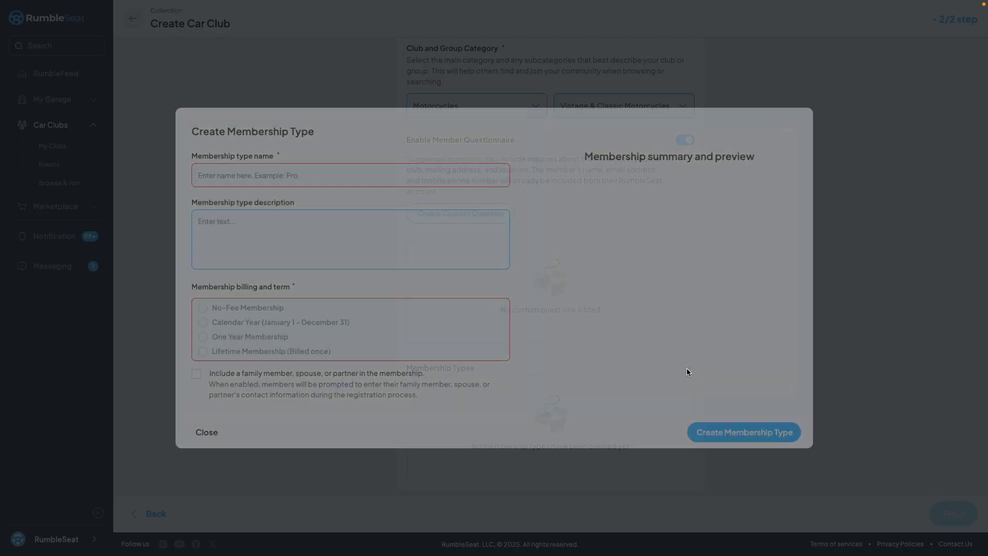
pyautogui.click(271, 173)
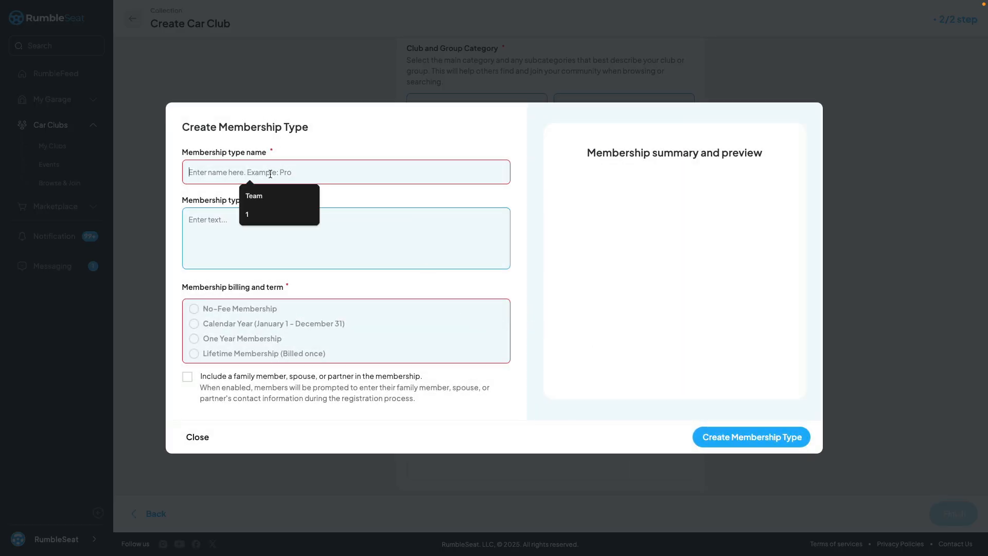
pyautogui.write('Lifetim')
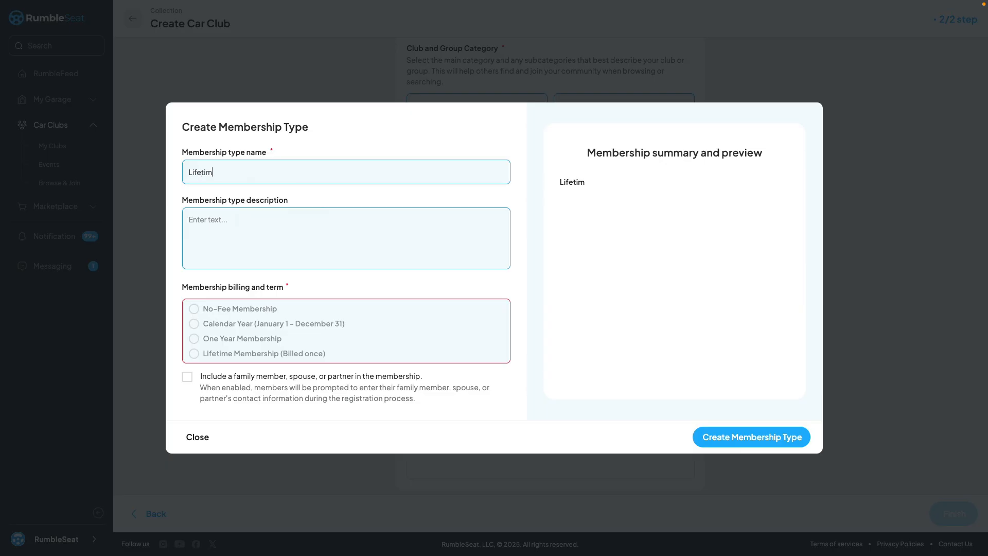
pyautogui.write('e Member')
# Set the membership billing to Calendar Year at $99, with pro-rated dues for mid-term sign-ups enabled.
pyautogui.click(194, 310)
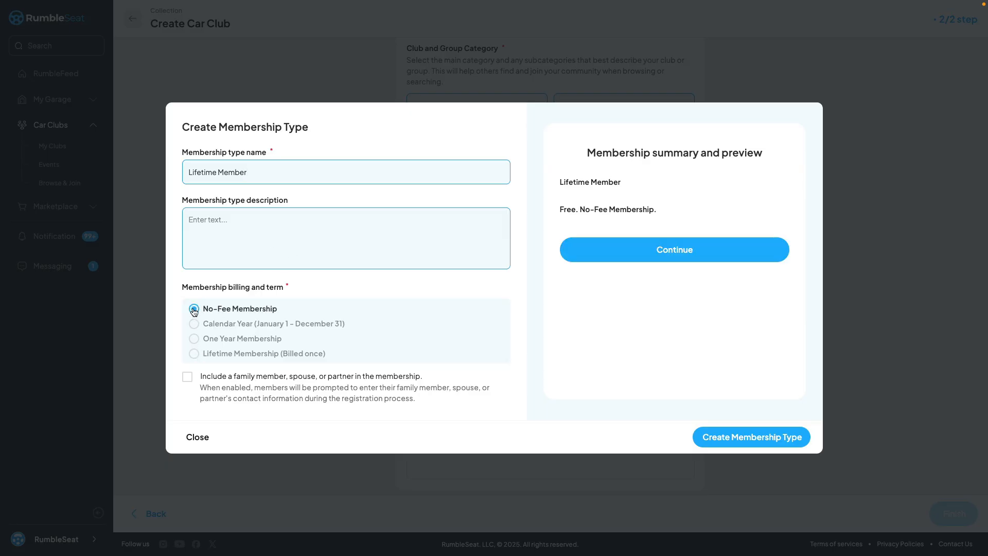
pyautogui.click(194, 325)
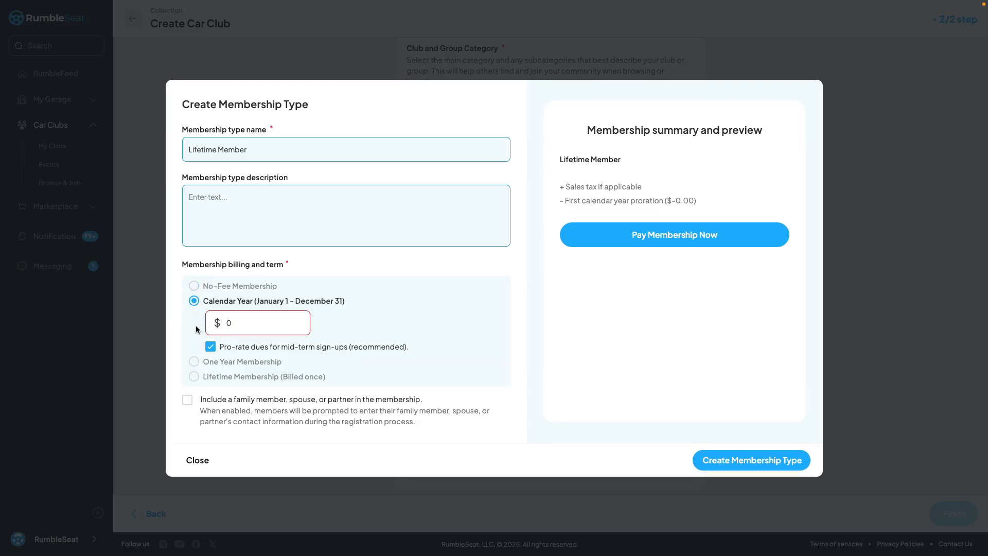
pyautogui.write('99')
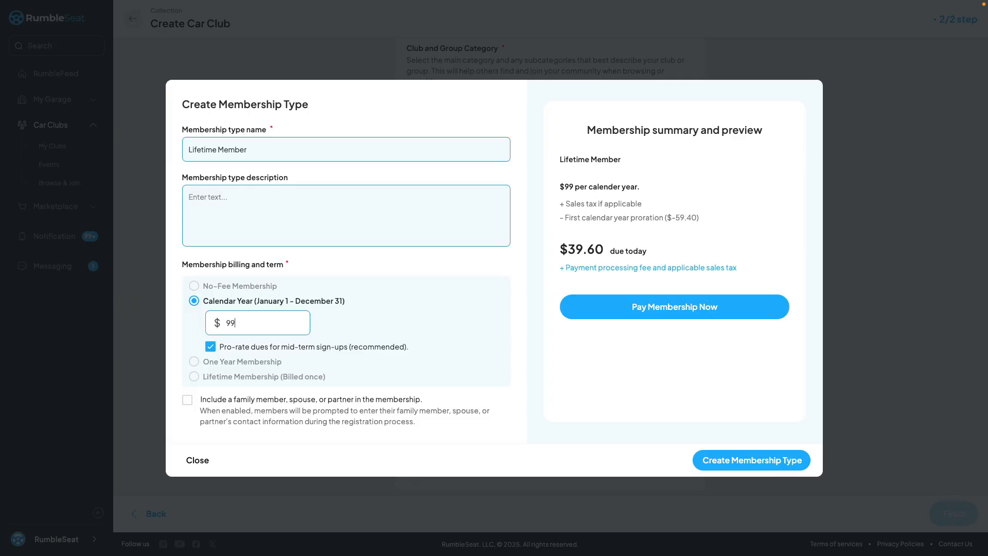
pyautogui.click(210, 347)
pyautogui.click(210, 348)
pyautogui.click(211, 348)
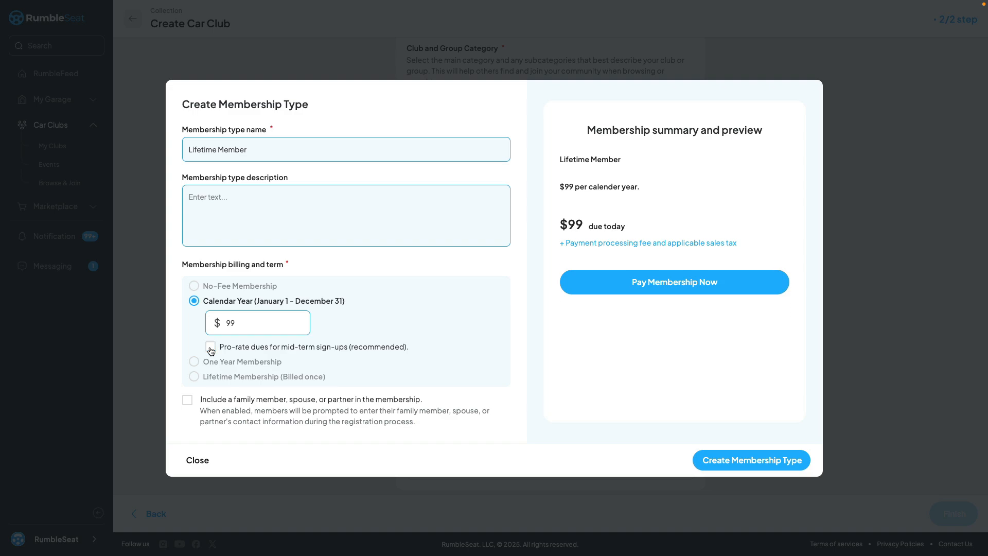
pyautogui.click(211, 348)
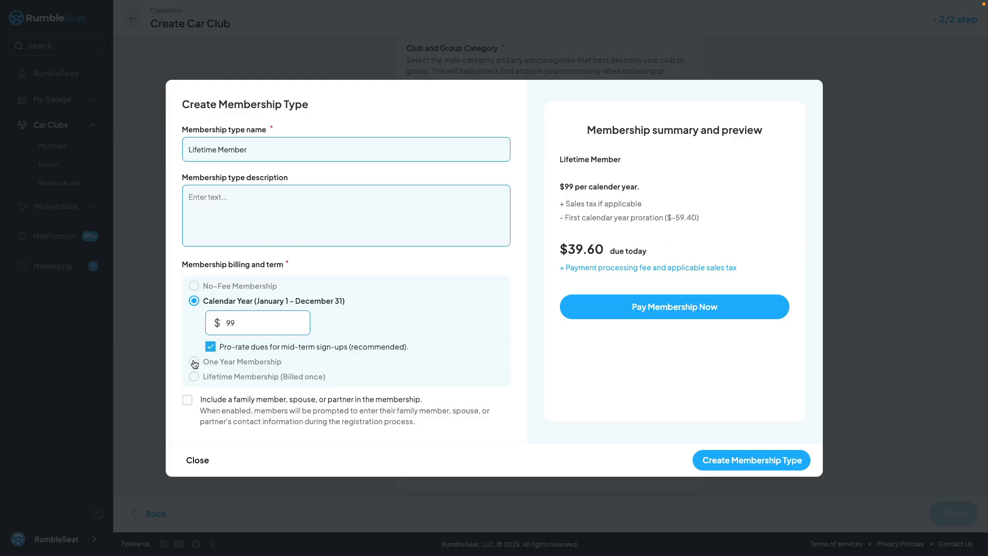
# Try the One Year Membership billing, and the Lifetime Membership (Billed once) billing at $999.
pyautogui.click(202, 362)
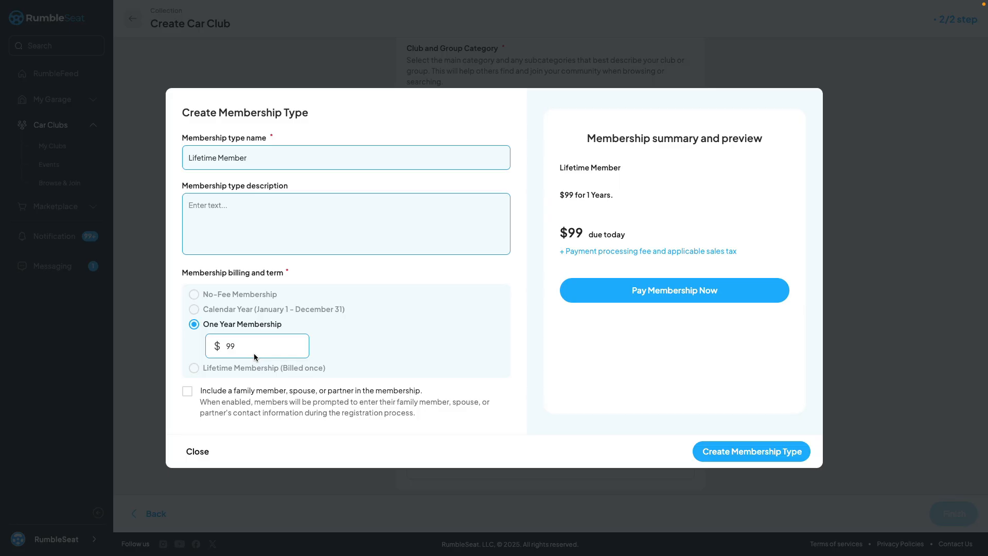
pyautogui.click(195, 368)
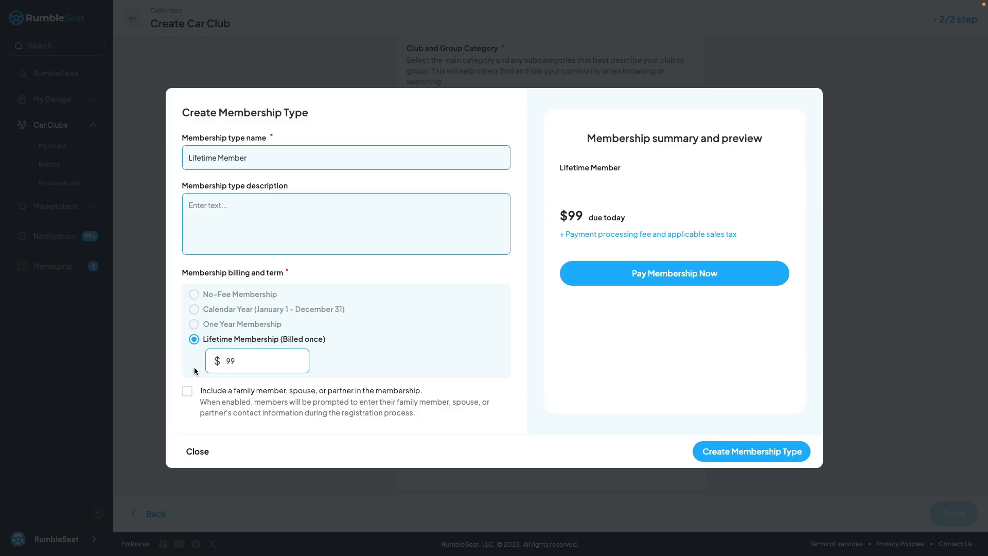
pyautogui.write('999')
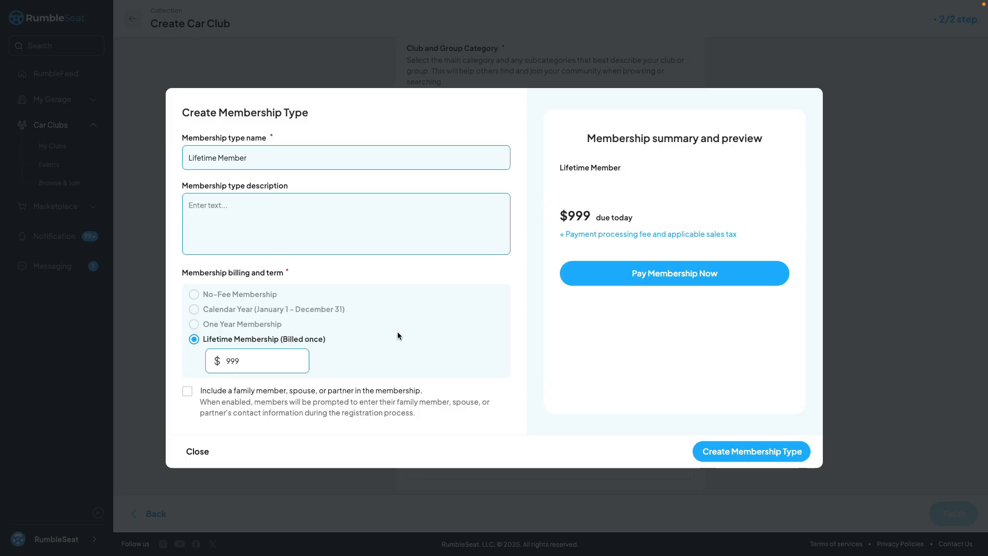
# Set the membership billing to One Year Membership at $99.
pyautogui.click(195, 325)
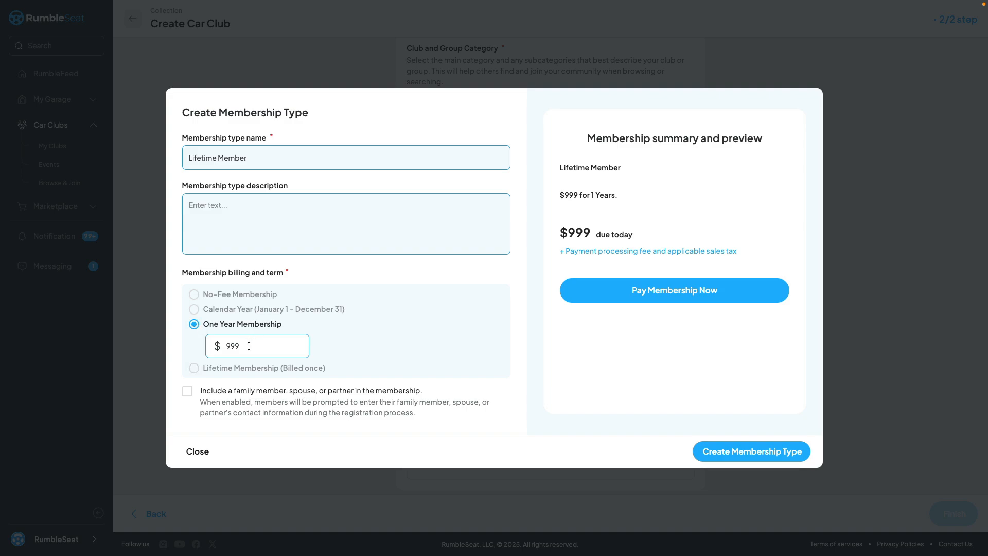
pyautogui.moveTo(248, 346); pyautogui.dragTo(195, 348)
pyautogui.write('99')
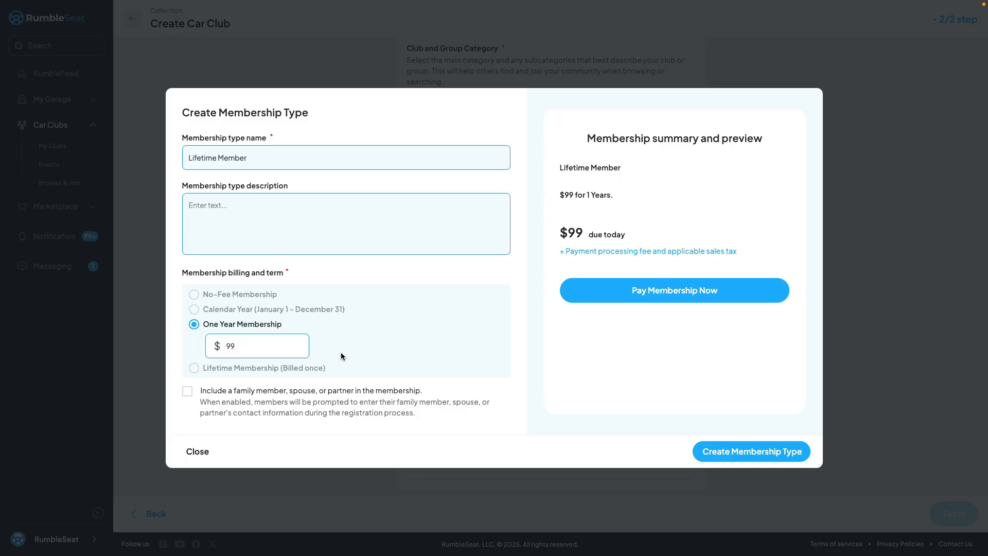
# Include a family member, spouse, or partner in the membership and create the membership type.
pyautogui.click(187, 391)
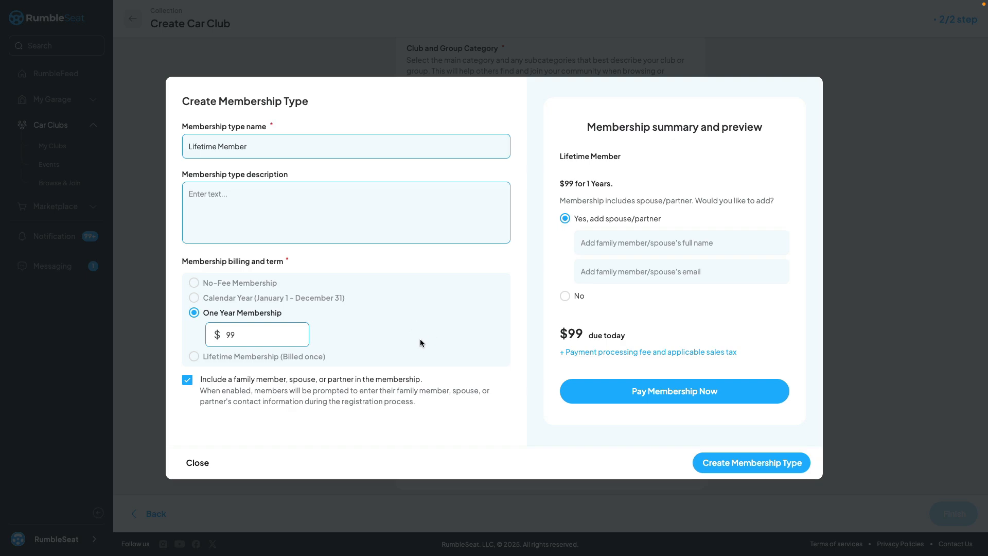
pyautogui.moveTo(583, 129); pyautogui.dragTo(754, 132)
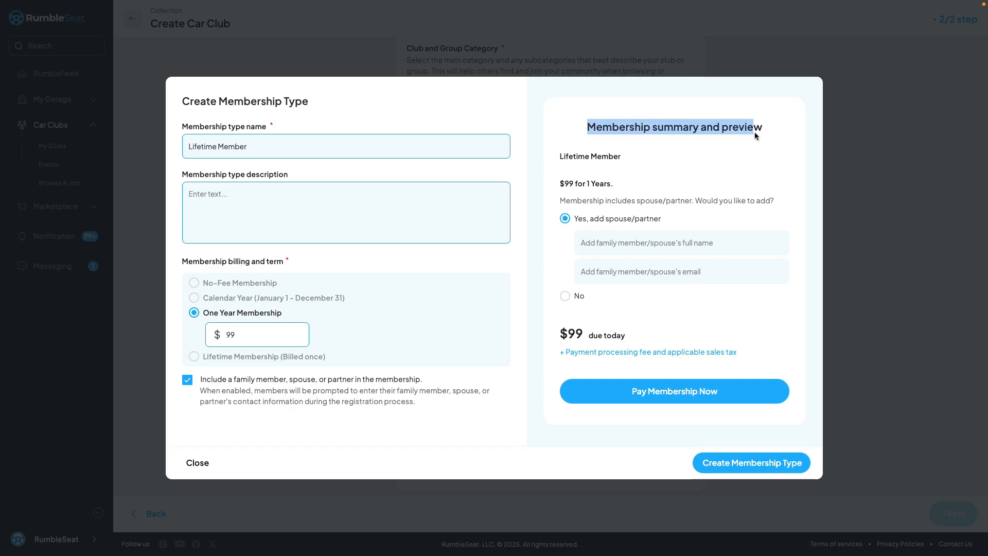
pyautogui.click(536, 165)
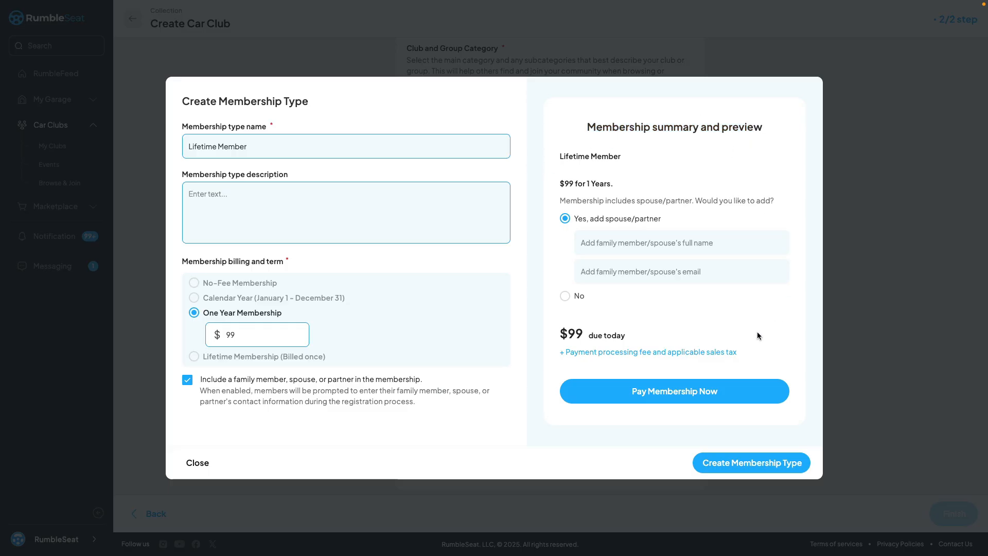
pyautogui.click(744, 463)
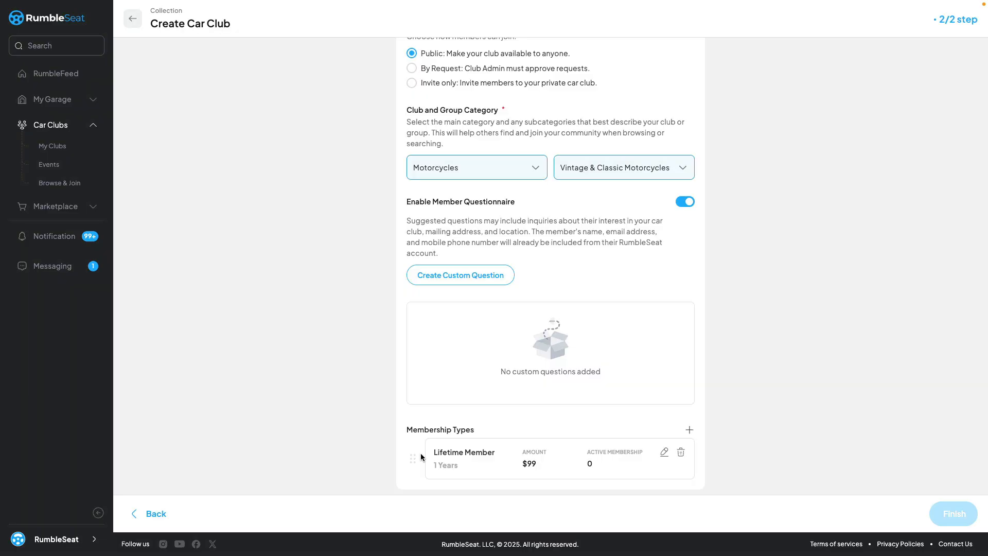
# Set the club's primary website color to red and its location to National Club.
pyautogui.scroll(5, 553, 356)
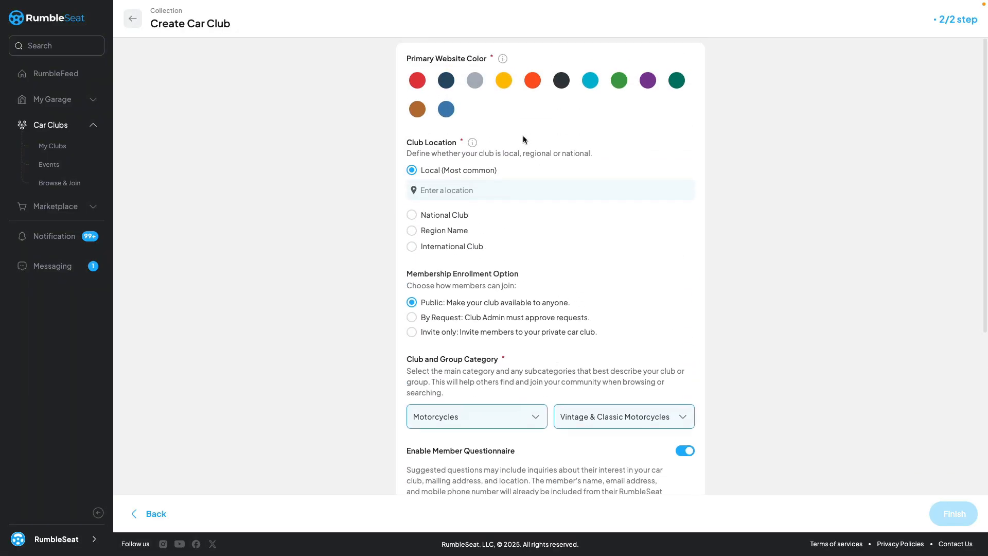
pyautogui.click(418, 80)
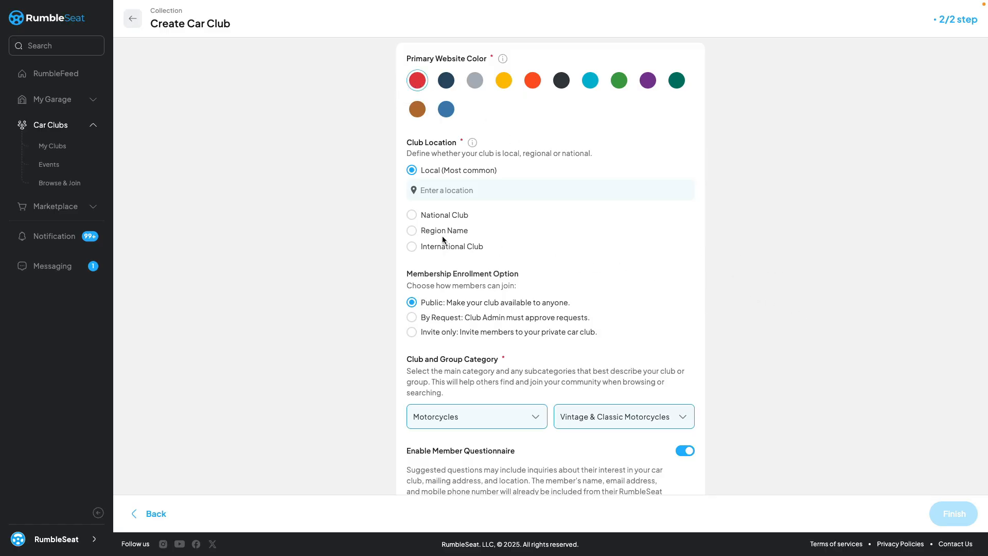
pyautogui.click(412, 215)
pyautogui.scroll(-1, 549, 247)
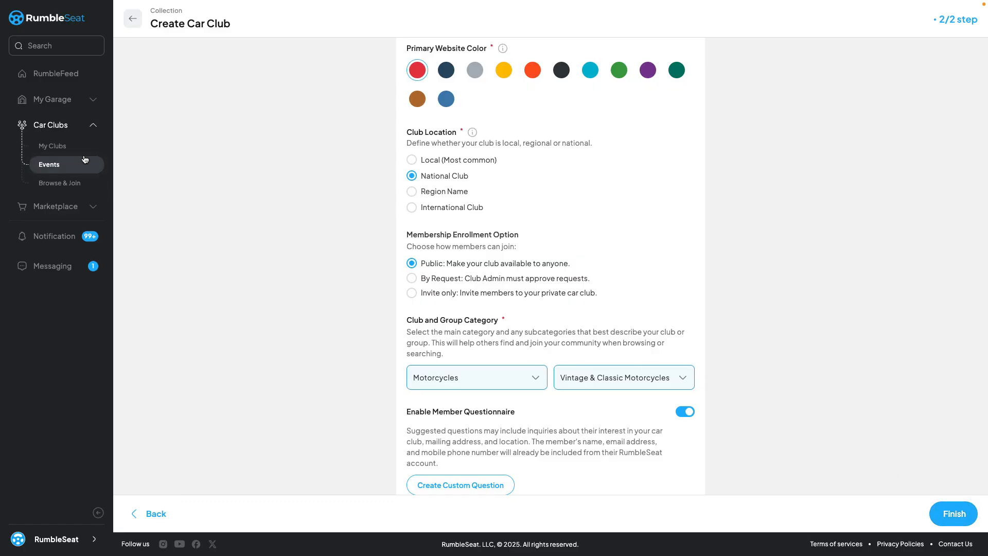
# Open the Rolls Royce Phantom II Society website from the list of own clubs and expand its admin controls.
pyautogui.click(52, 148)
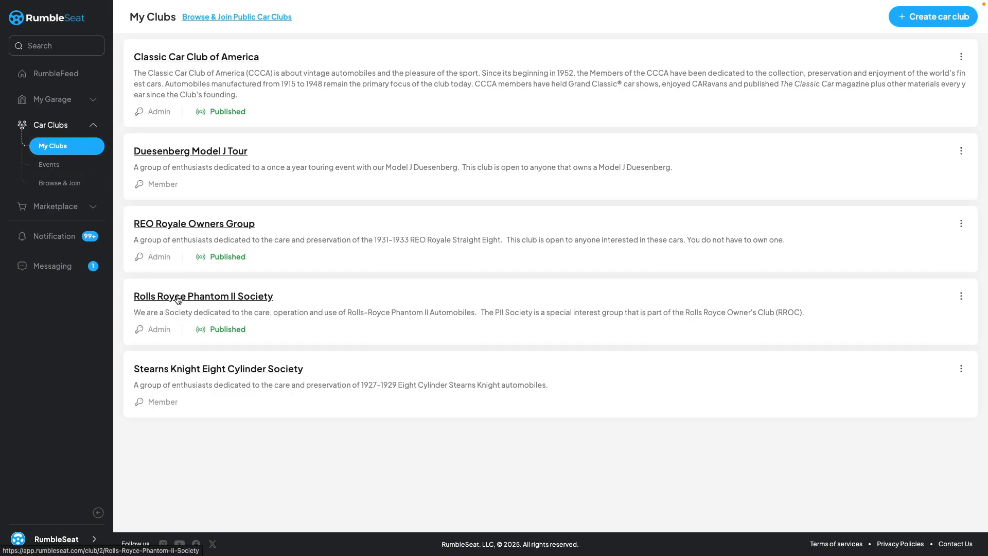
pyautogui.click(199, 296)
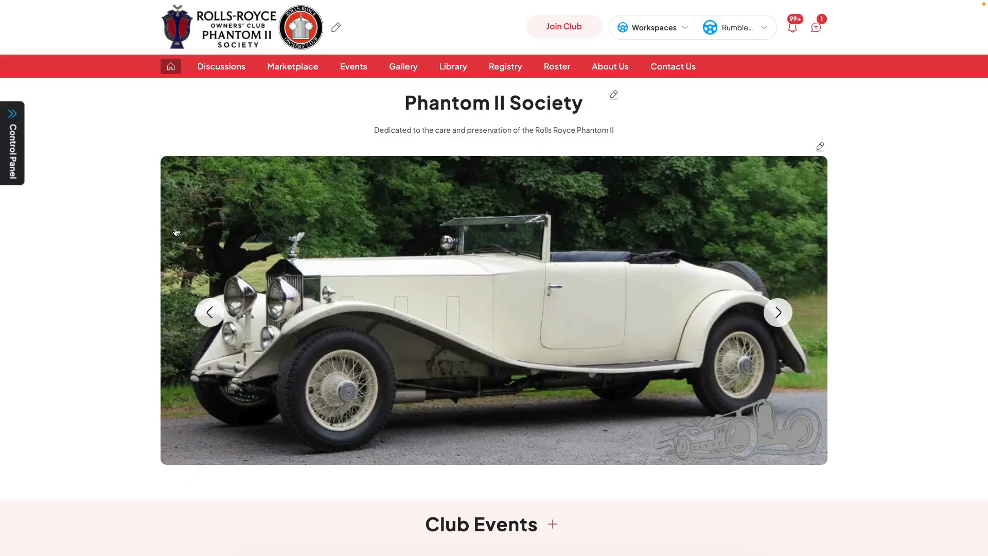
pyautogui.click(14, 174)
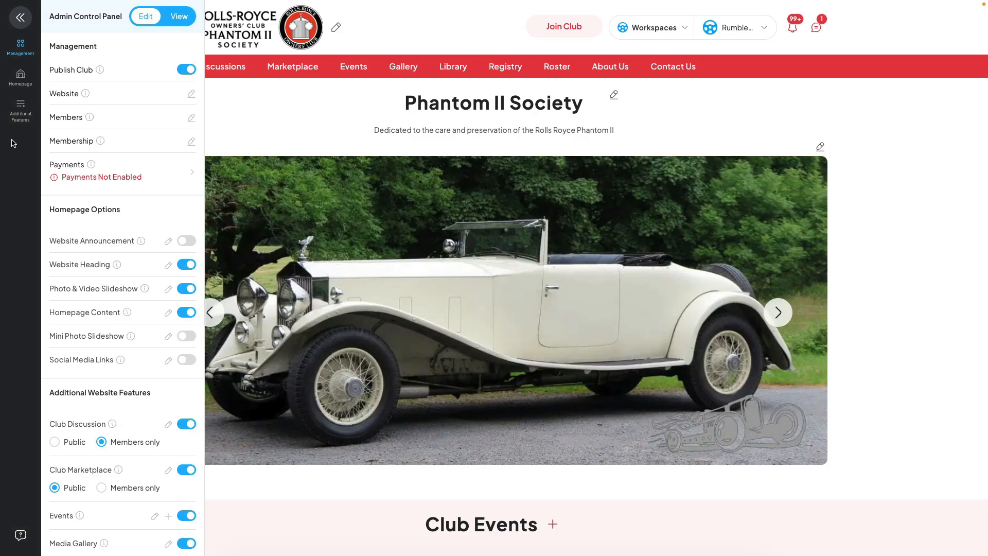
# Review the homepage options and additional website features in the admin controls, and return to the management section.
pyautogui.click(21, 76)
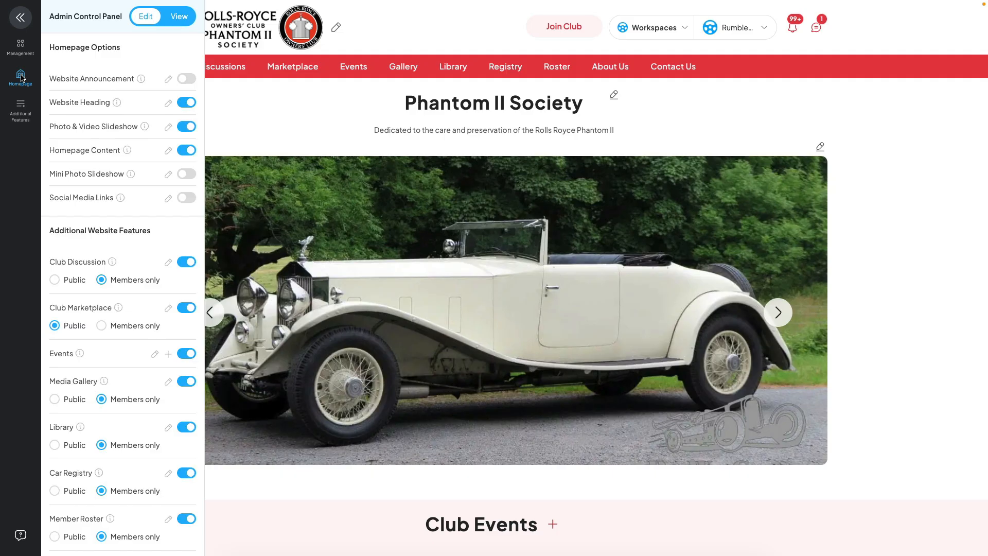
pyautogui.click(20, 113)
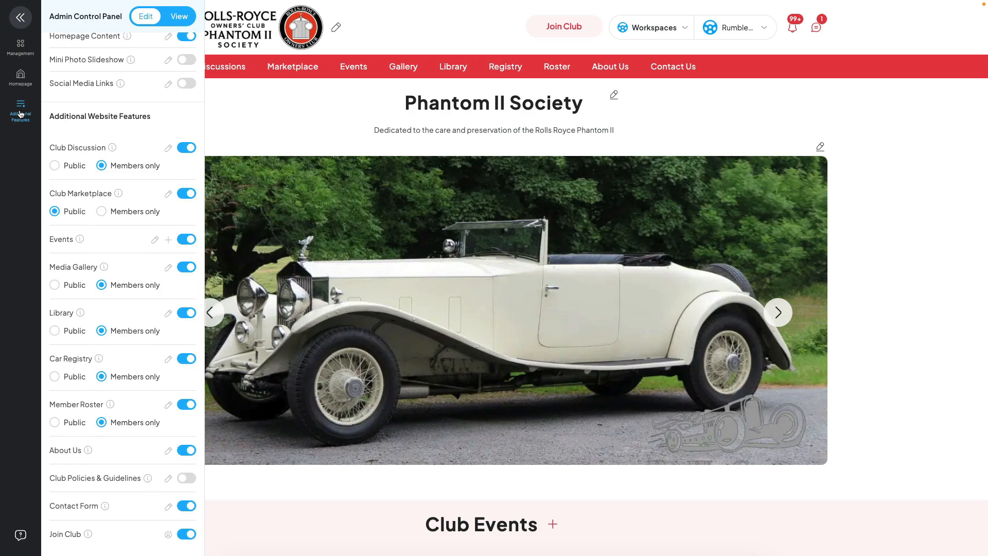
pyautogui.click(24, 50)
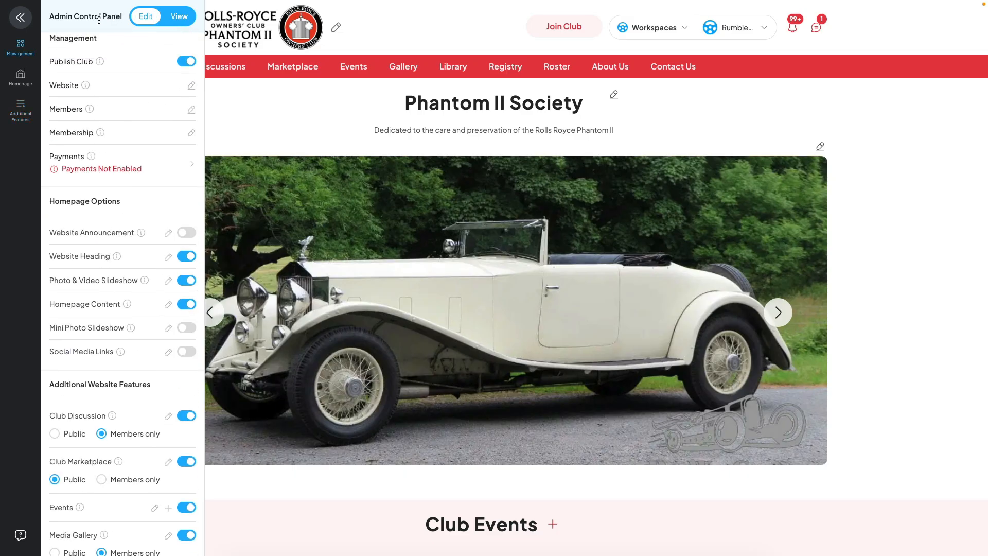
# Preview the club website in View mode and switch back to Edit mode.
pyautogui.click(175, 17)
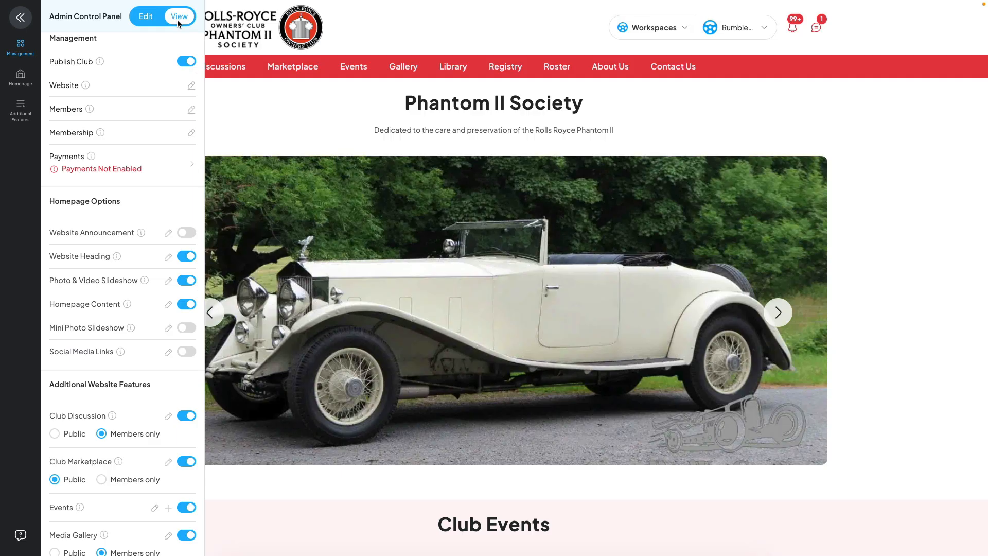
pyautogui.click(145, 16)
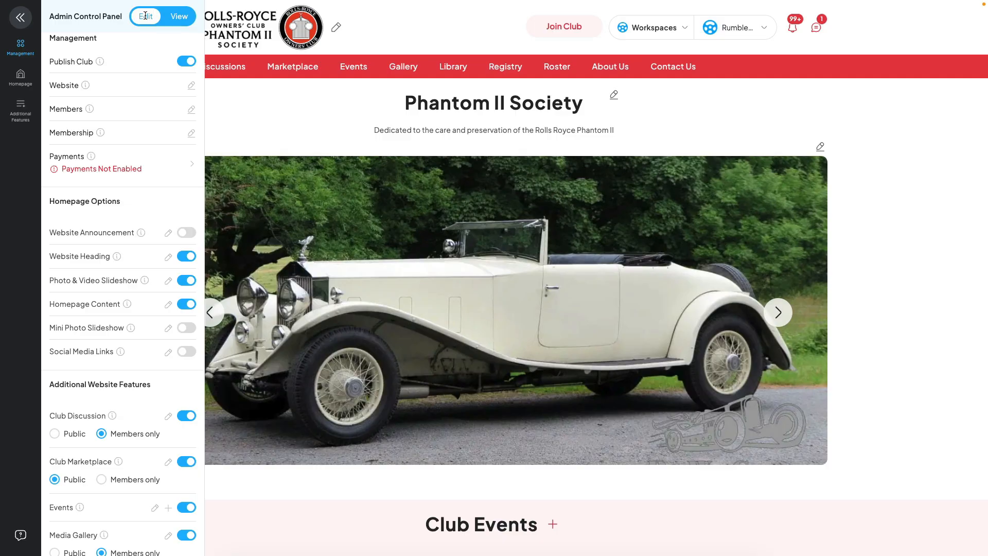
pyautogui.click(146, 16)
pyautogui.click(146, 17)
# Examine the club's website settings and close them without changes.
pyautogui.click(191, 85)
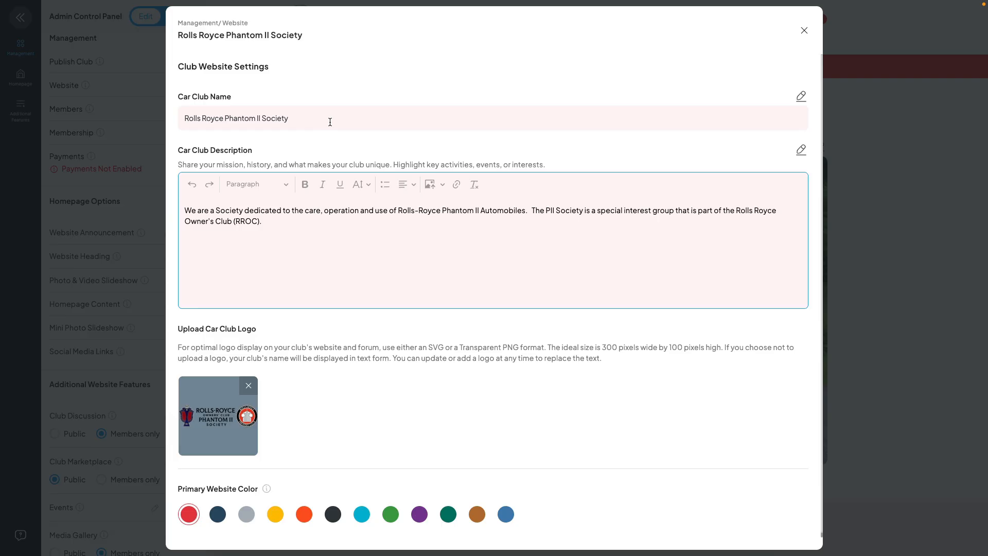
pyautogui.click(804, 30)
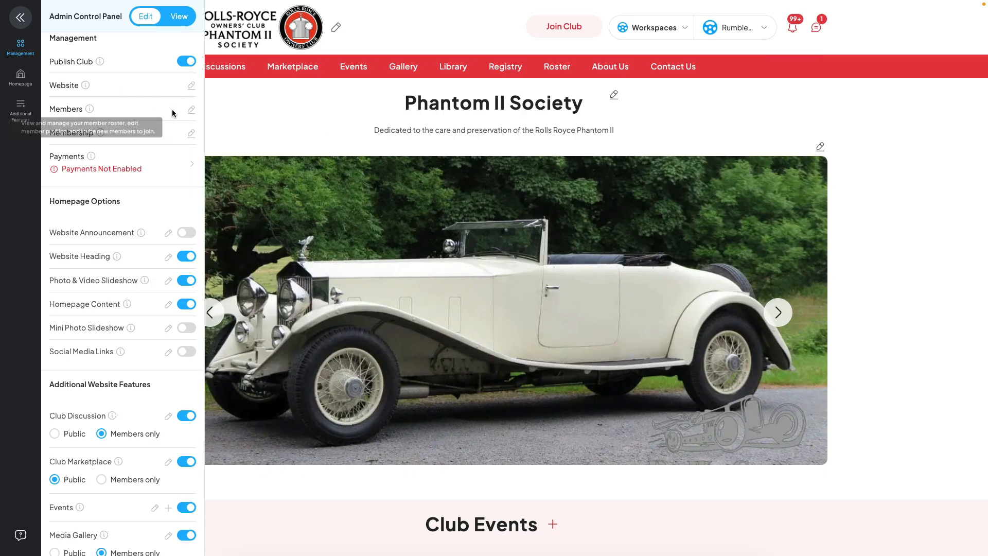
# Open the member roster, review the RumbleSeat account's member details, dues and cancellation options, and return to the roster.
pyautogui.click(190, 109)
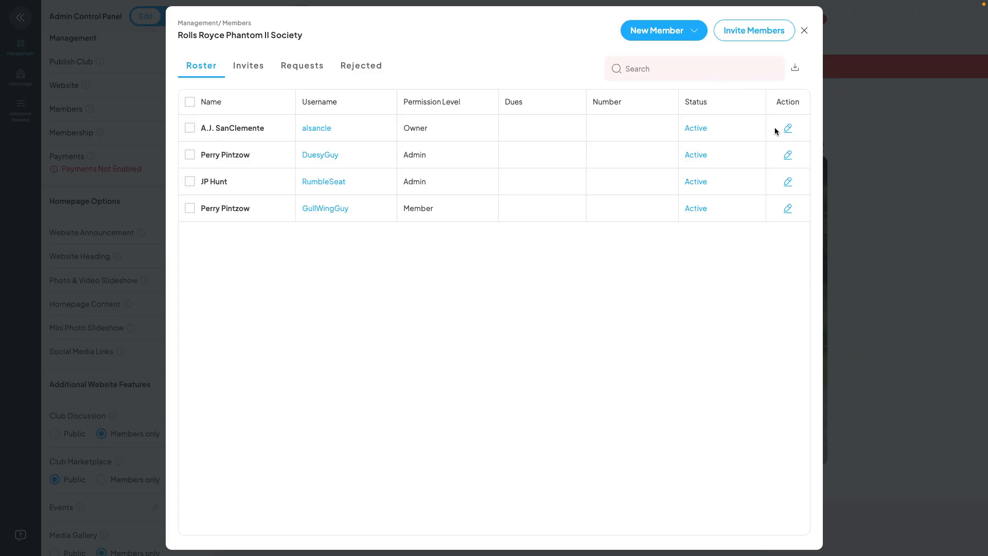
pyautogui.click(786, 181)
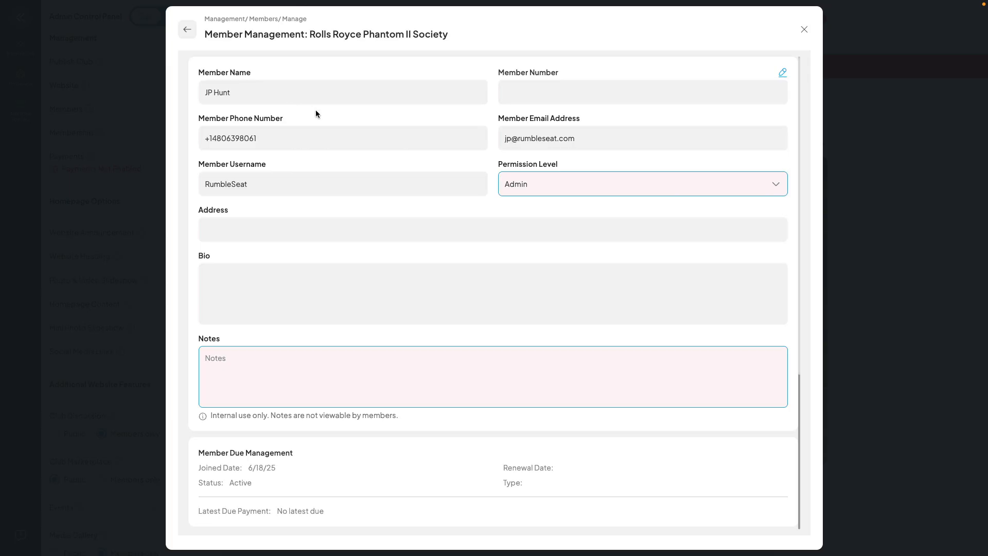
pyautogui.scroll(-3, 316, 113)
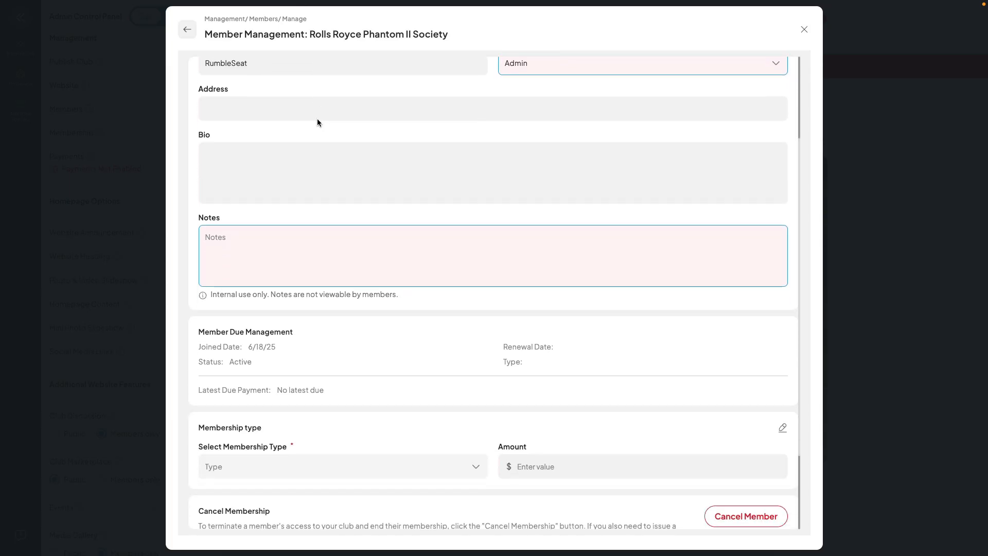
pyautogui.scroll(-2, 248, 334)
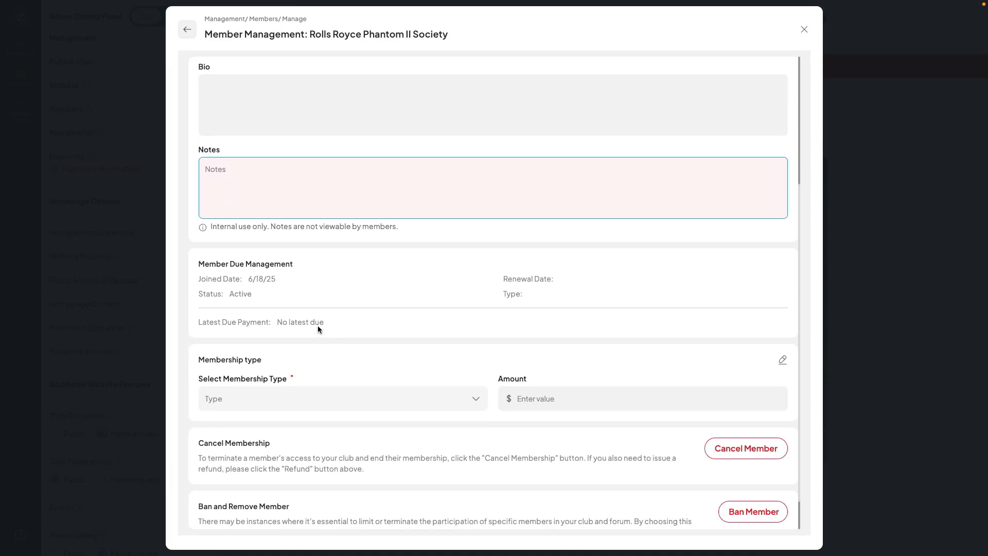
pyautogui.scroll(-1, 320, 329)
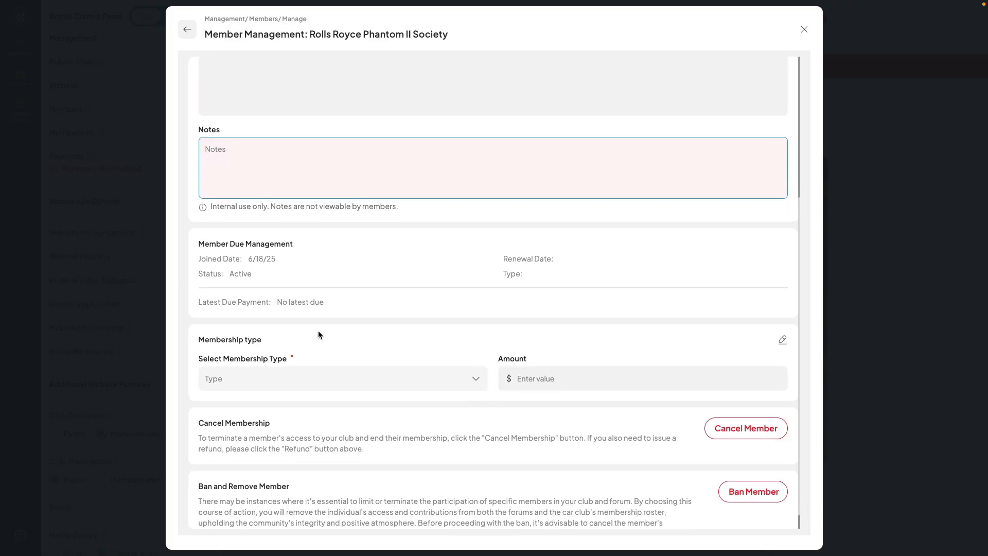
pyautogui.scroll(5, 319, 335)
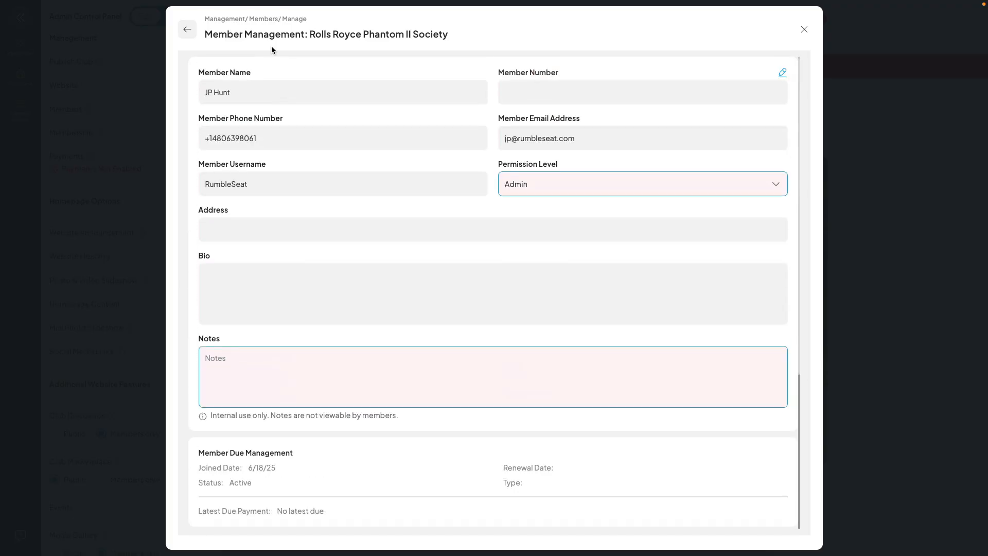
pyautogui.click(188, 32)
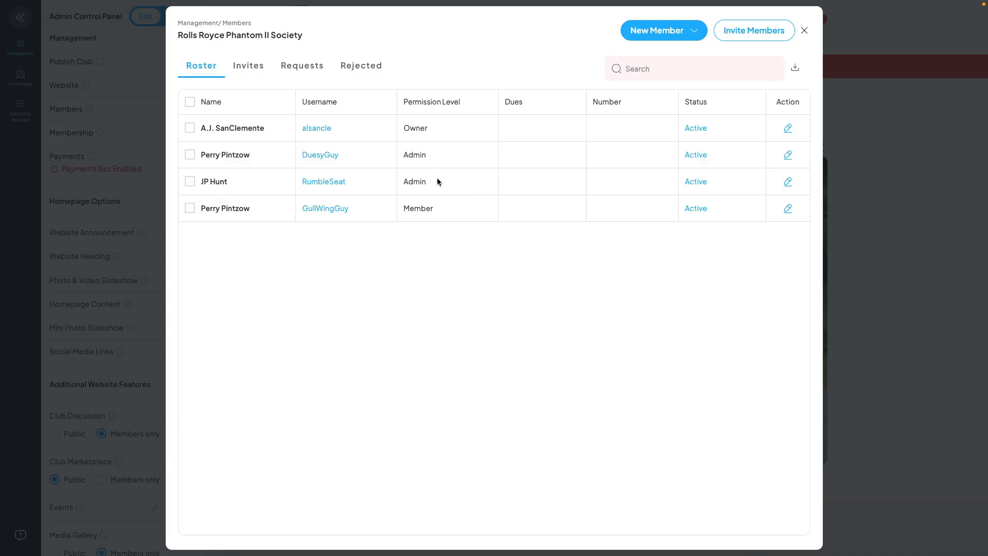
# Review the club's invites, requests and rejected members, and display the options for adding a new member.
pyautogui.click(252, 72)
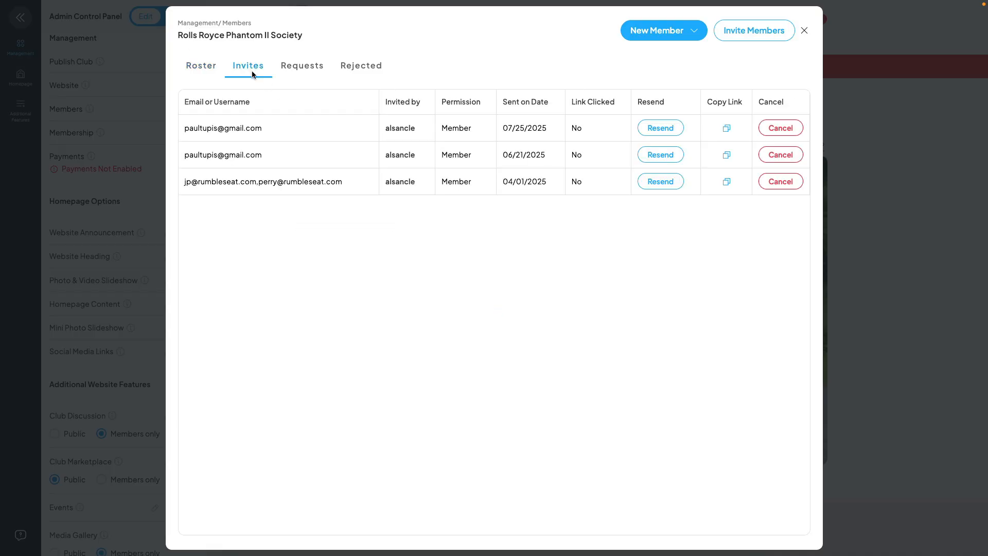
pyautogui.click(649, 31)
pyautogui.click(205, 73)
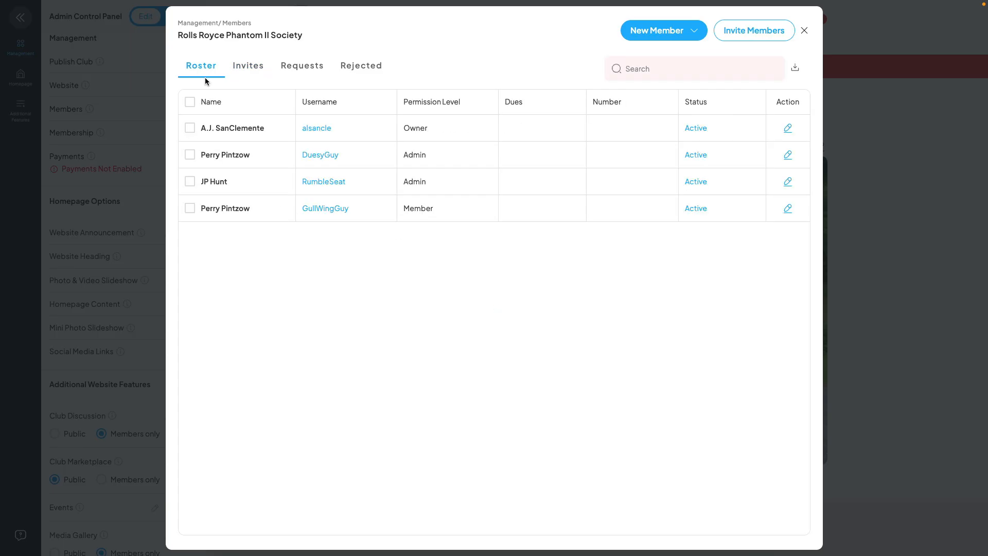
pyautogui.click(305, 68)
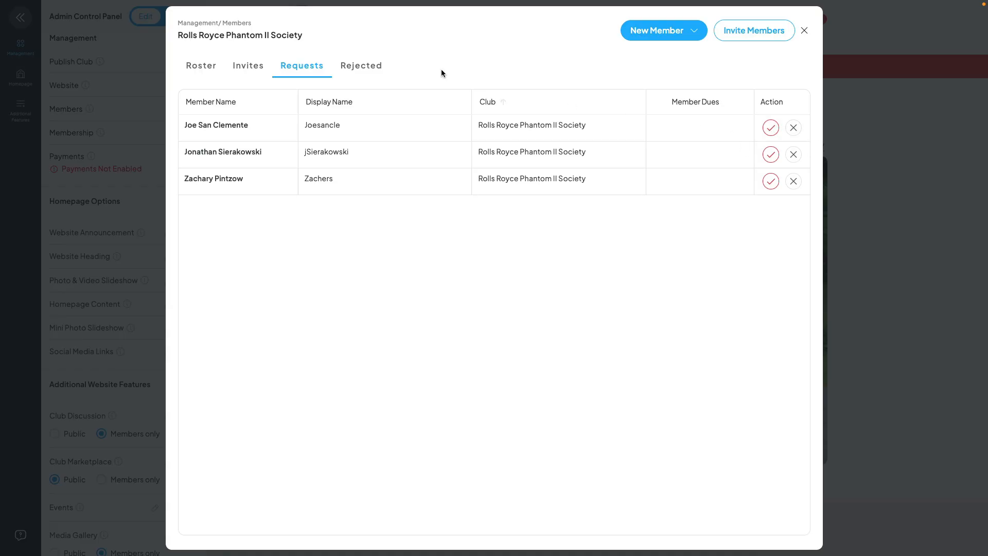
pyautogui.click(371, 67)
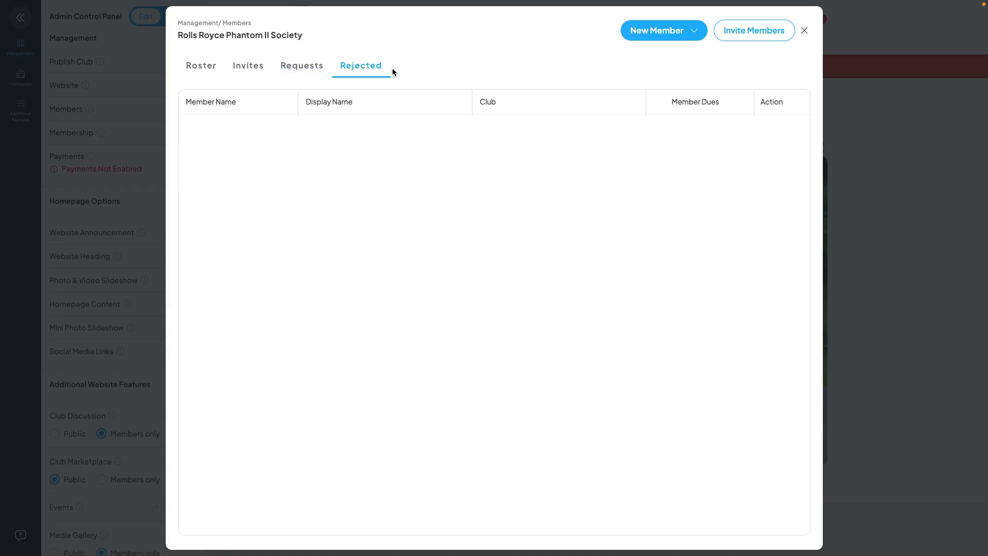
pyautogui.click(665, 39)
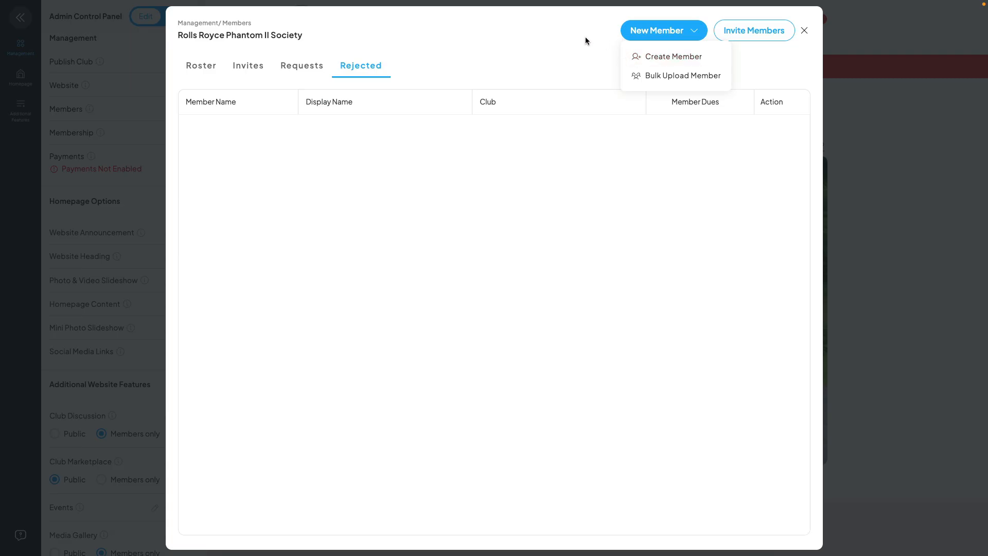
# Review the form for manually creating a new member, including its email invitation option, and close it without creating anyone.
pyautogui.click(661, 36)
pyautogui.click(663, 38)
pyautogui.click(653, 56)
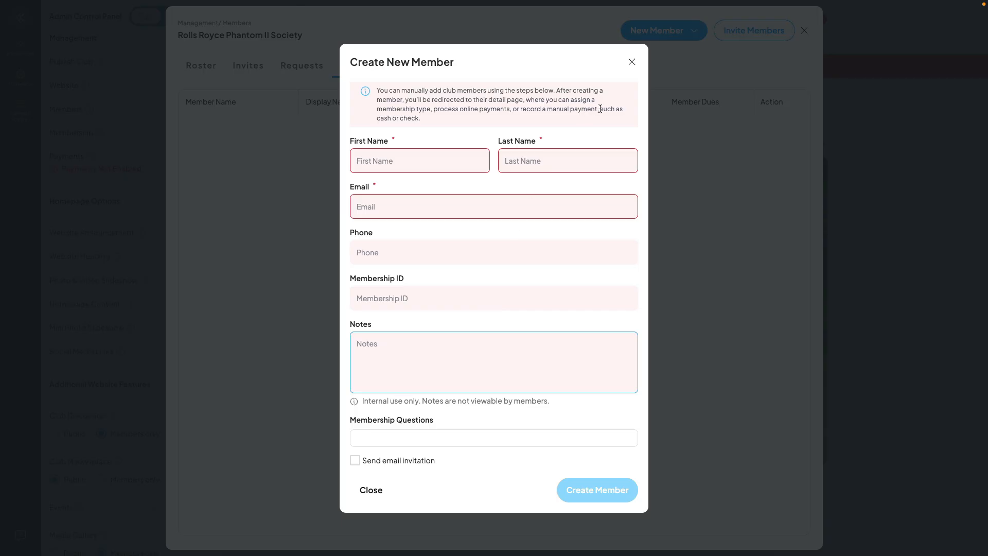
pyautogui.click(354, 459)
pyautogui.click(633, 63)
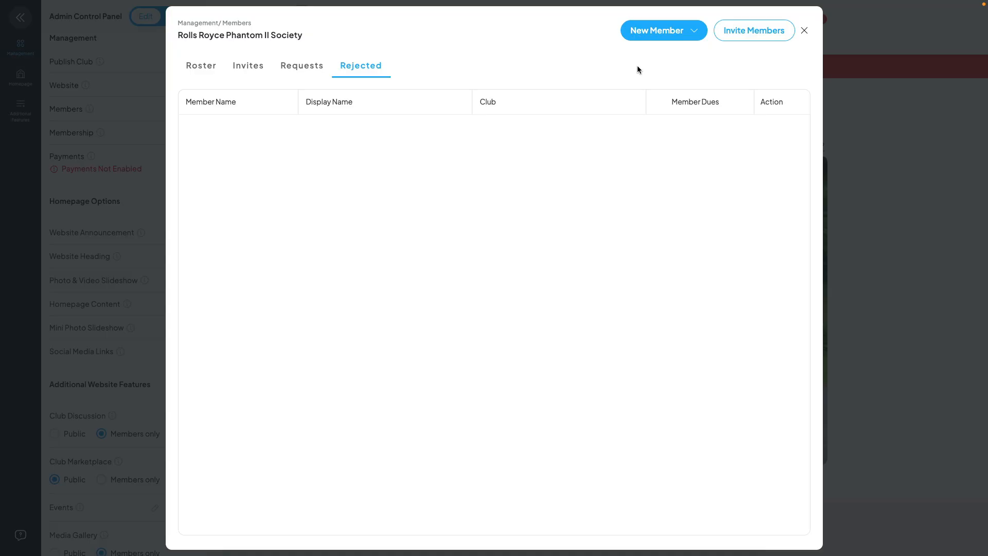
# Review the bulk member upload's setup and import steps, and close them without importing.
pyautogui.click(680, 38)
pyautogui.click(674, 75)
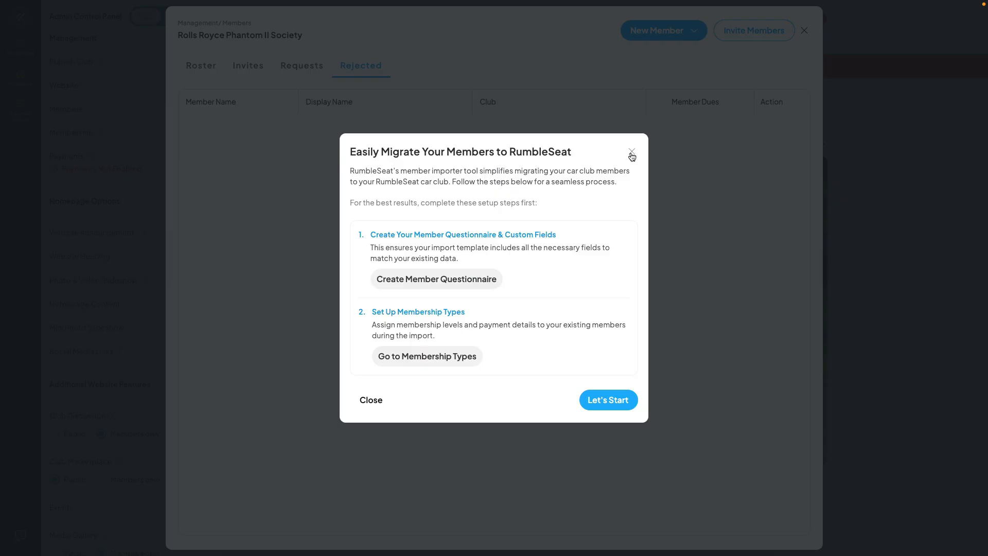
pyautogui.click(605, 399)
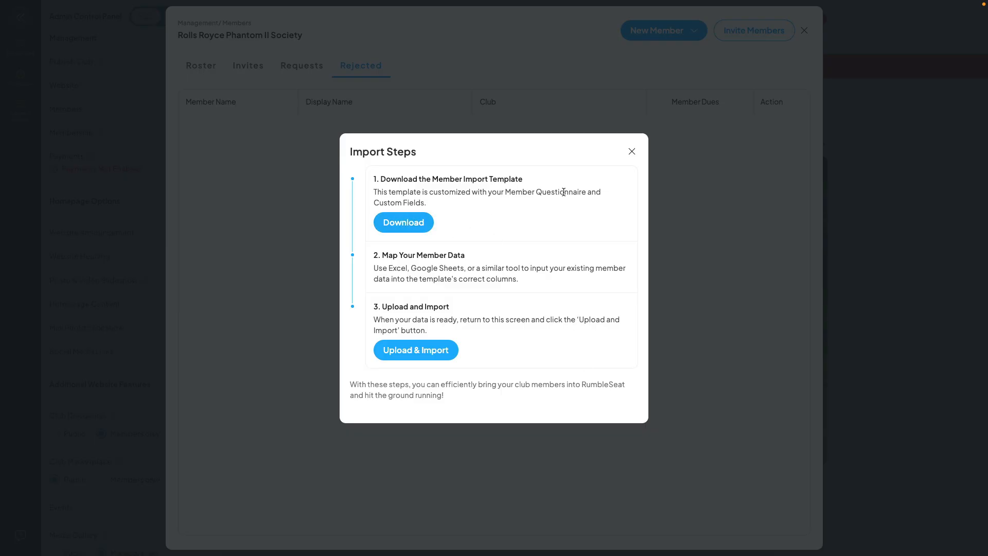
pyautogui.click(632, 152)
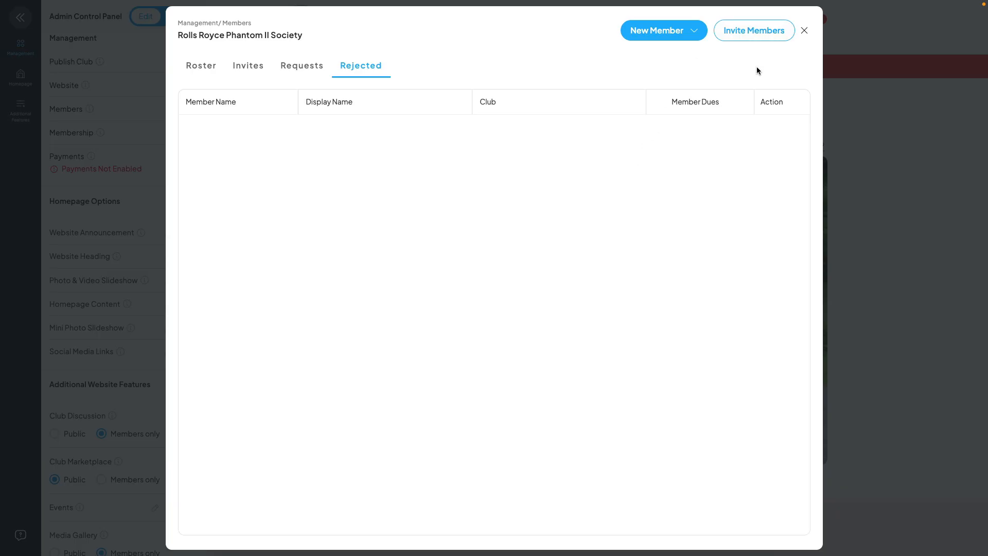
# Review the member invitation form and its permission levels, and leave member management without sending an invitation.
pyautogui.click(747, 38)
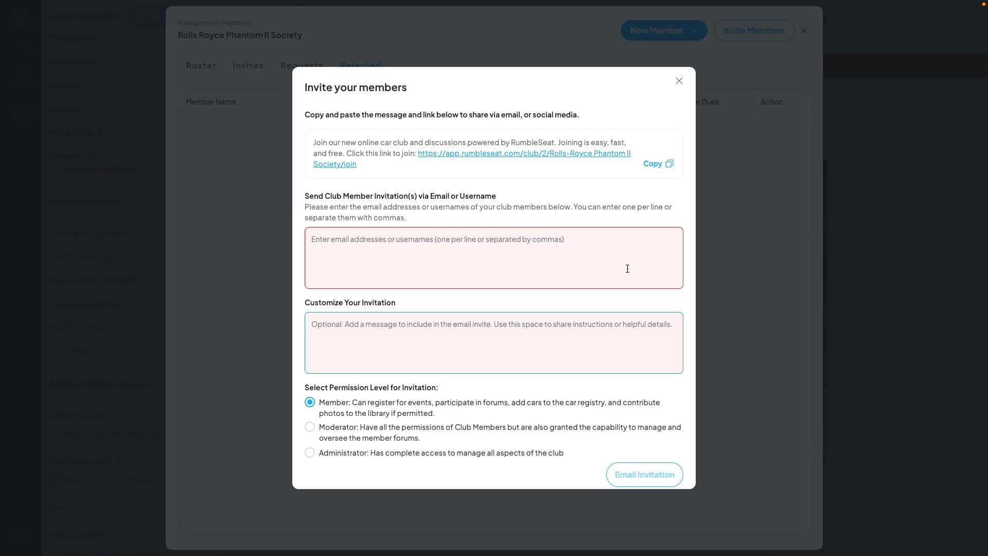
pyautogui.click(679, 81)
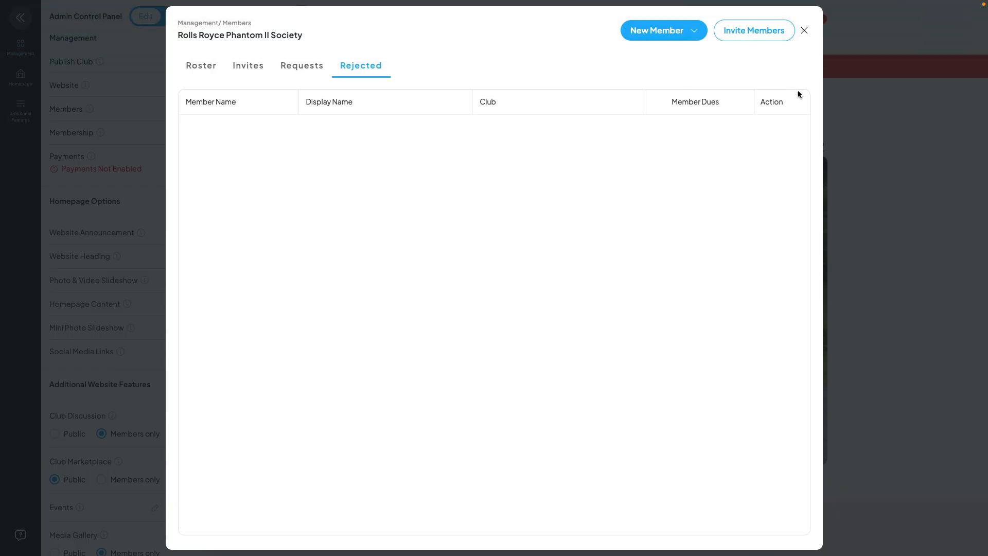
pyautogui.click(804, 31)
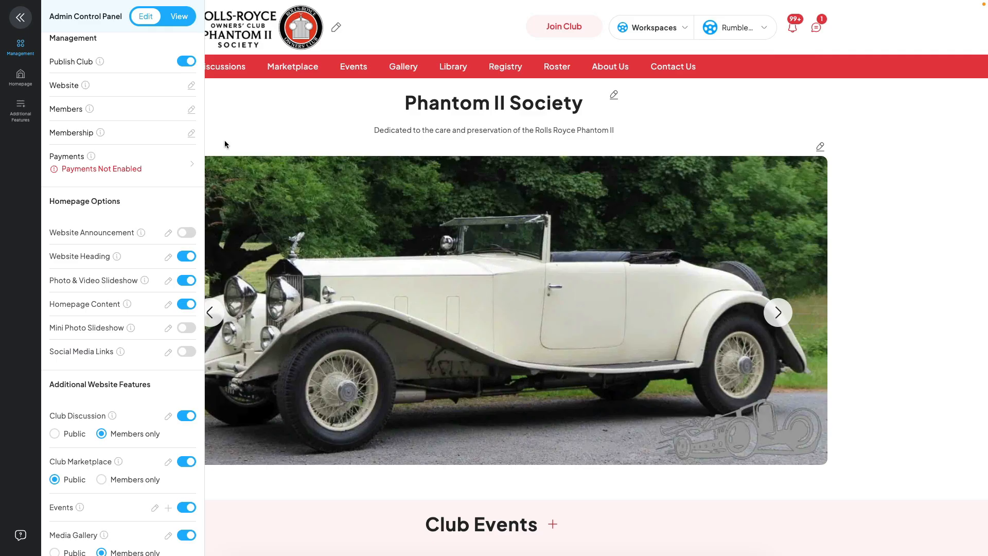
# Review the club's membership settings and the form for creating a membership type, and close both without changes.
pyautogui.click(190, 133)
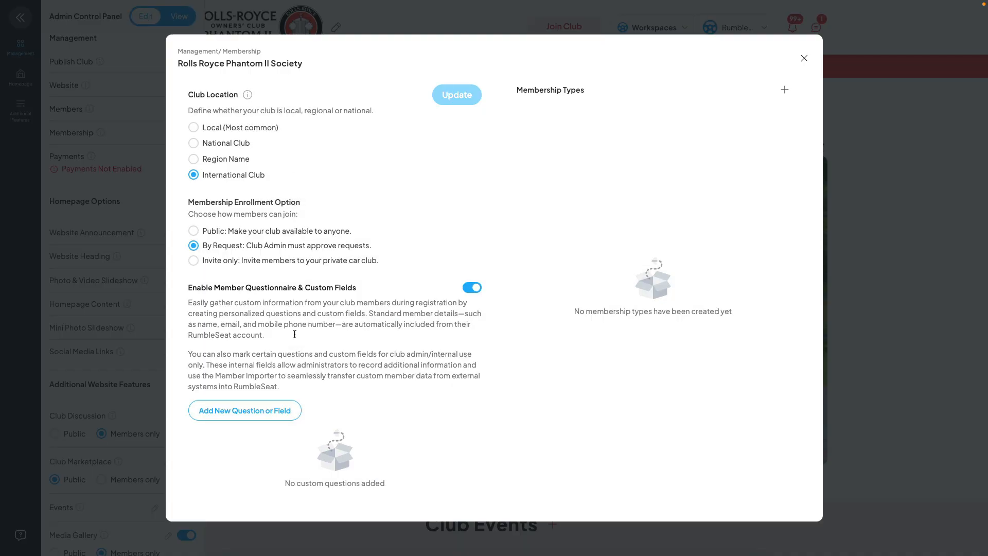
pyautogui.click(783, 91)
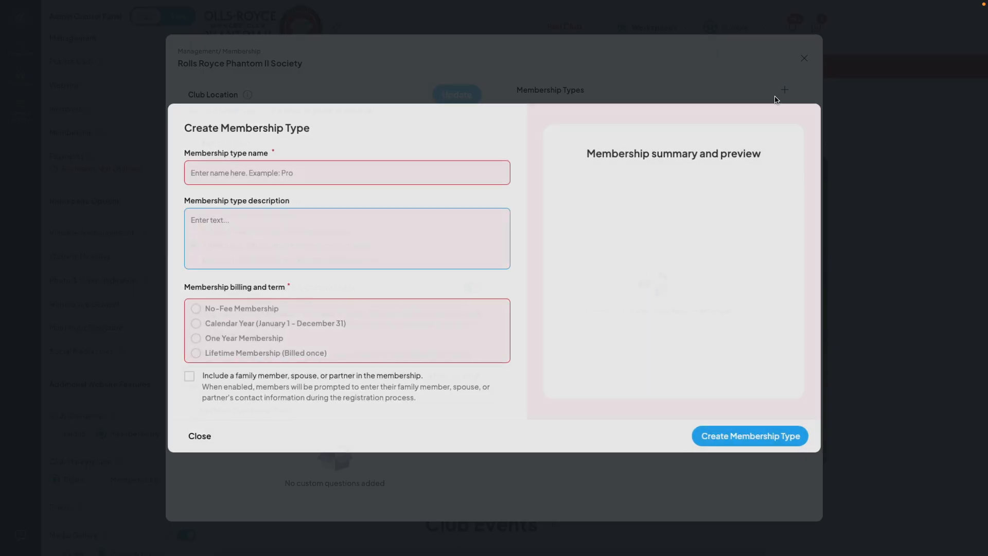
pyautogui.click(196, 438)
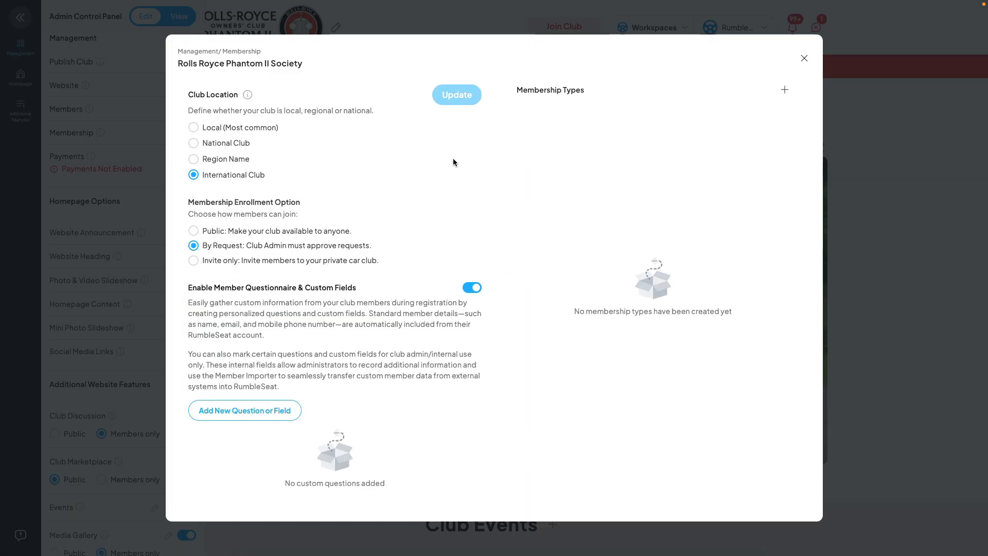
pyautogui.click(804, 58)
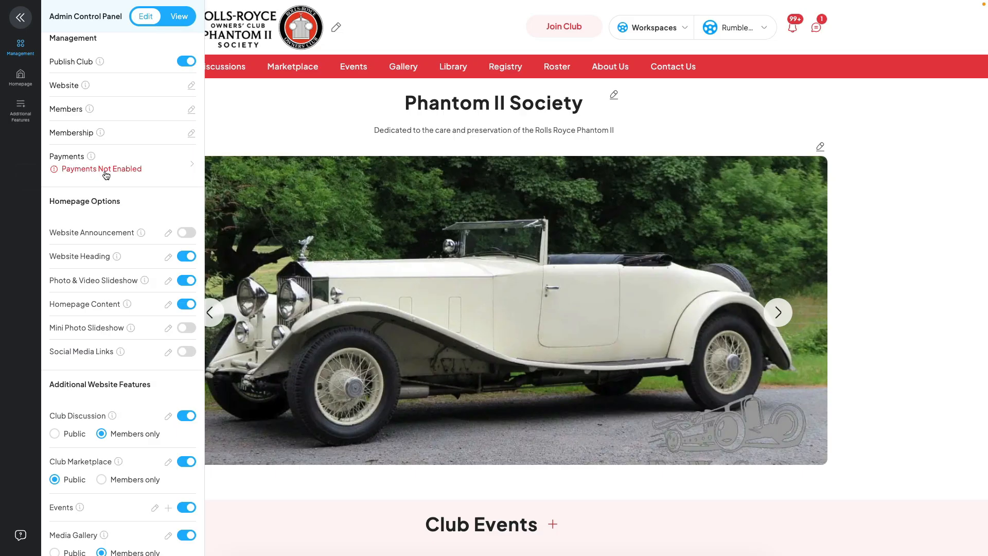
# Review the Stripe payment setup information and its frequently asked questions, and close them without setting up an account.
pyautogui.click(160, 166)
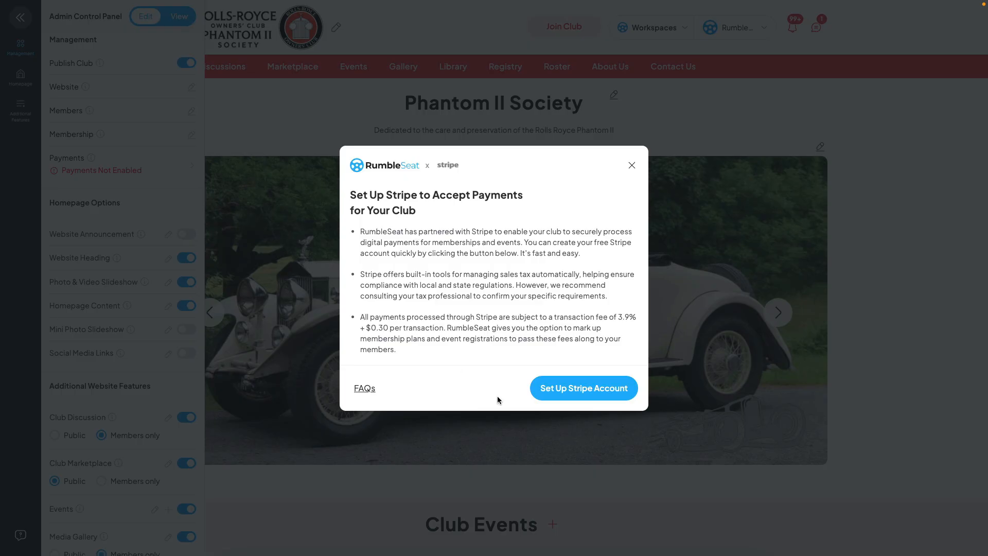
pyautogui.click(365, 389)
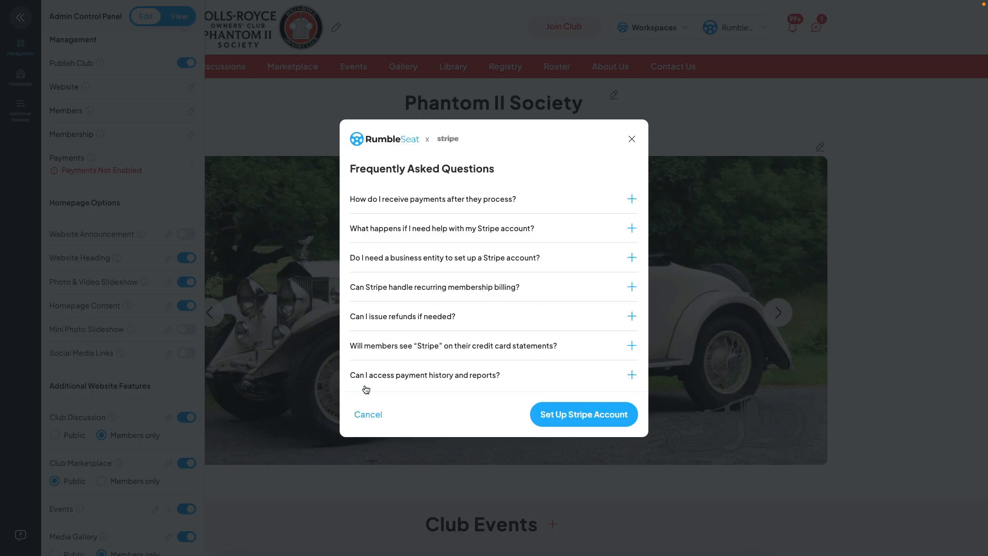
pyautogui.click(631, 139)
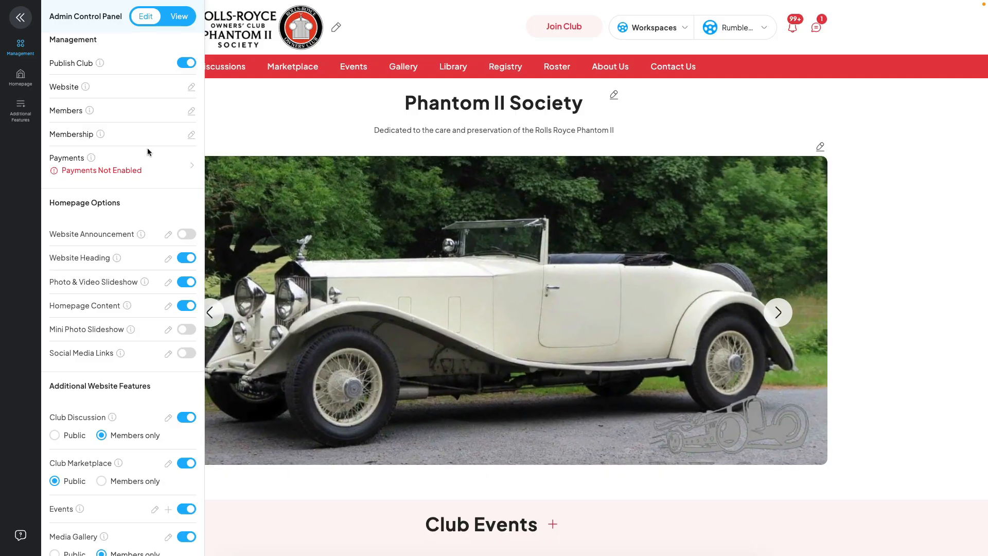
# Go to the homepage options, review the website announcement editor and close it without adding an announcement.
pyautogui.click(21, 79)
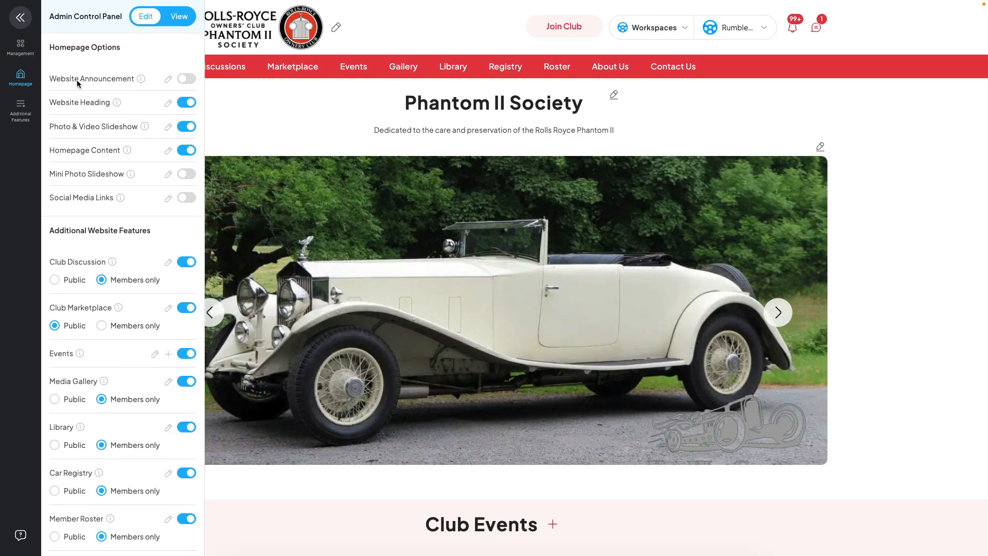
pyautogui.click(187, 79)
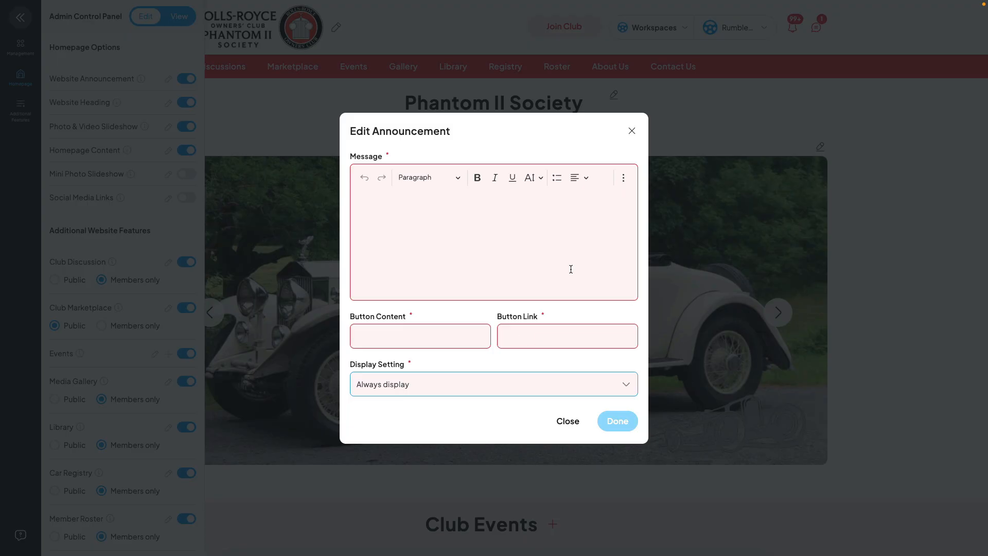
pyautogui.click(632, 132)
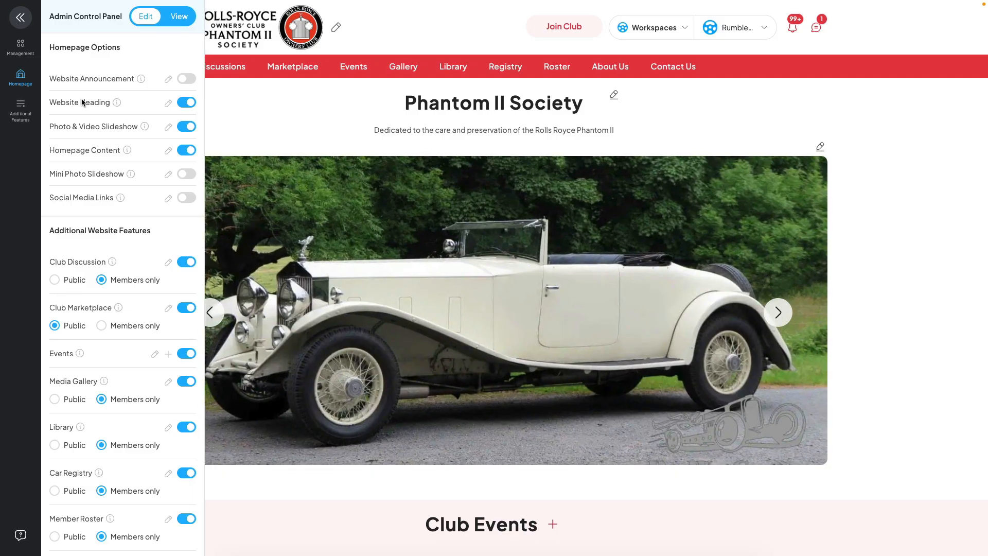
# Examine the website heading and the Photo & Video Slideshow settings, closing each without changes.
pyautogui.click(615, 96)
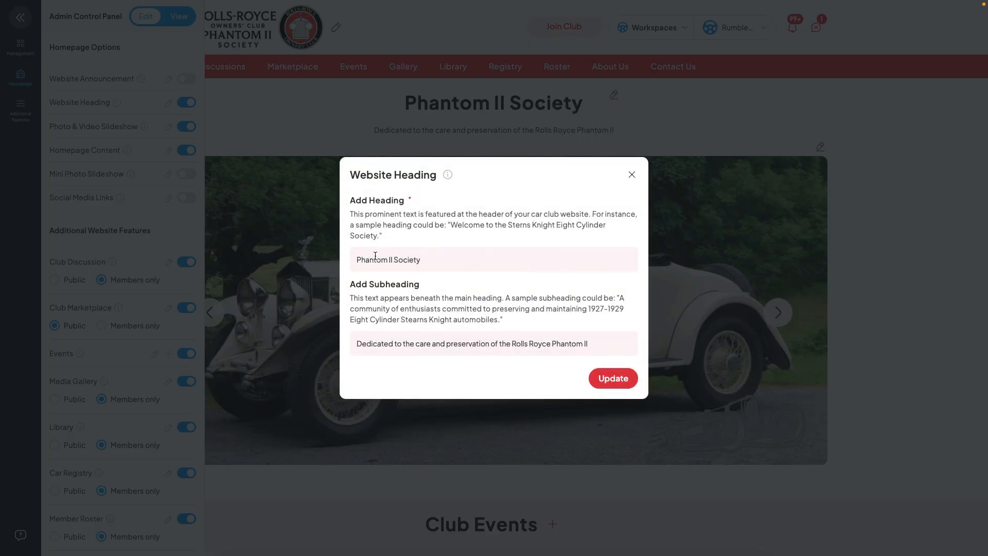
pyautogui.click(631, 174)
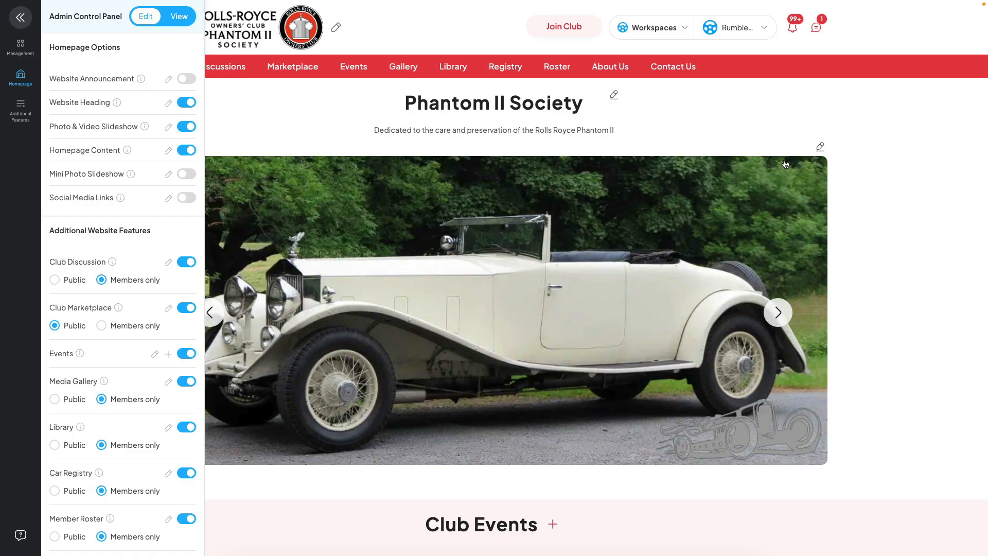
pyautogui.click(820, 146)
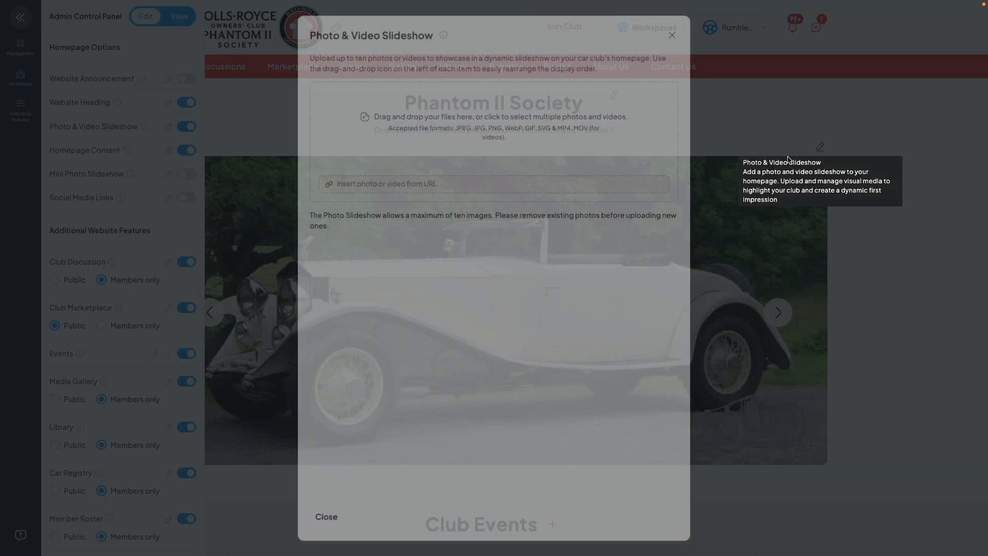
pyautogui.scroll(-3, 611, 239)
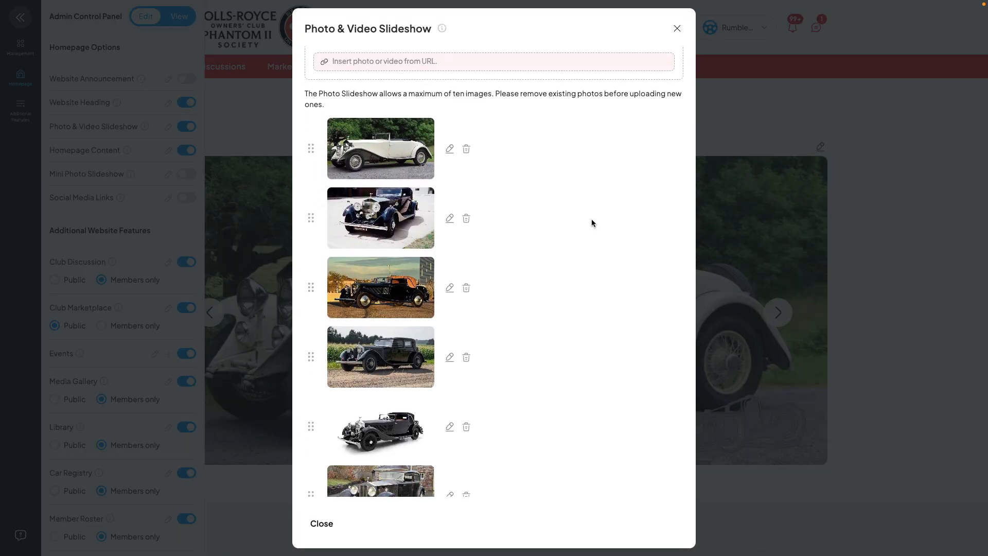
pyautogui.scroll(-3, 597, 211)
pyautogui.scroll(6, 604, 196)
pyautogui.click(676, 29)
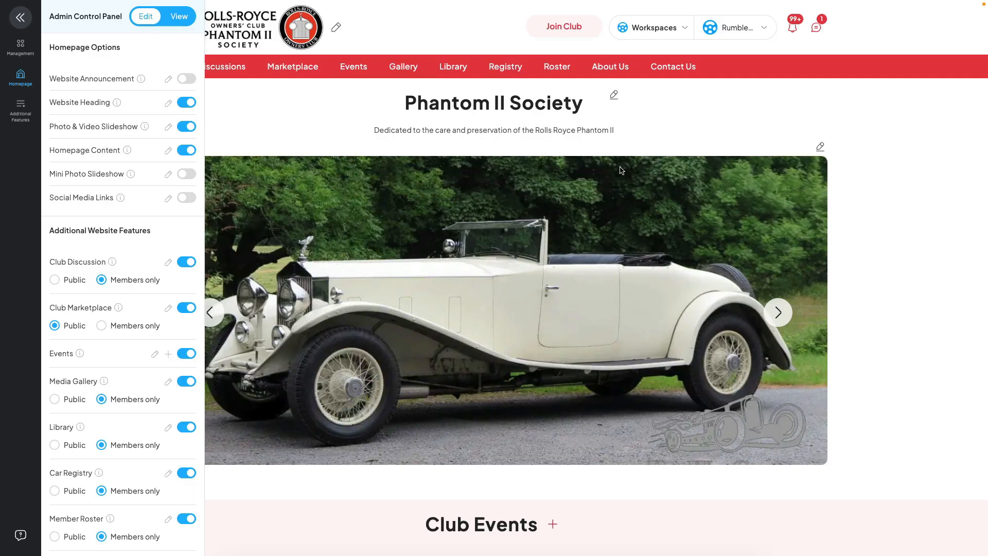
# Browse the homepage slideshow photos, and view the club events and homepage content beneath them.
pyautogui.click(777, 311)
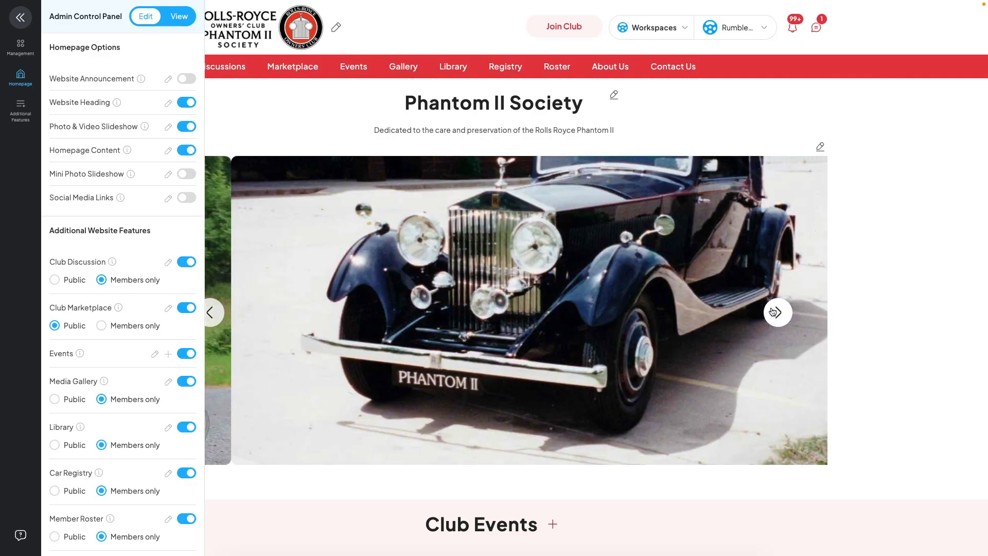
pyautogui.click(776, 312)
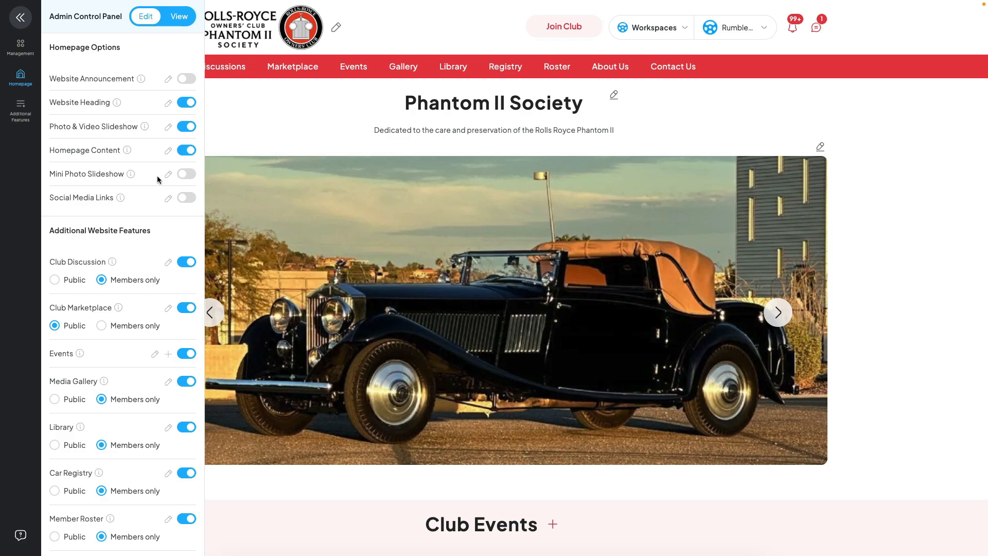
pyautogui.scroll(-3, 265, 218)
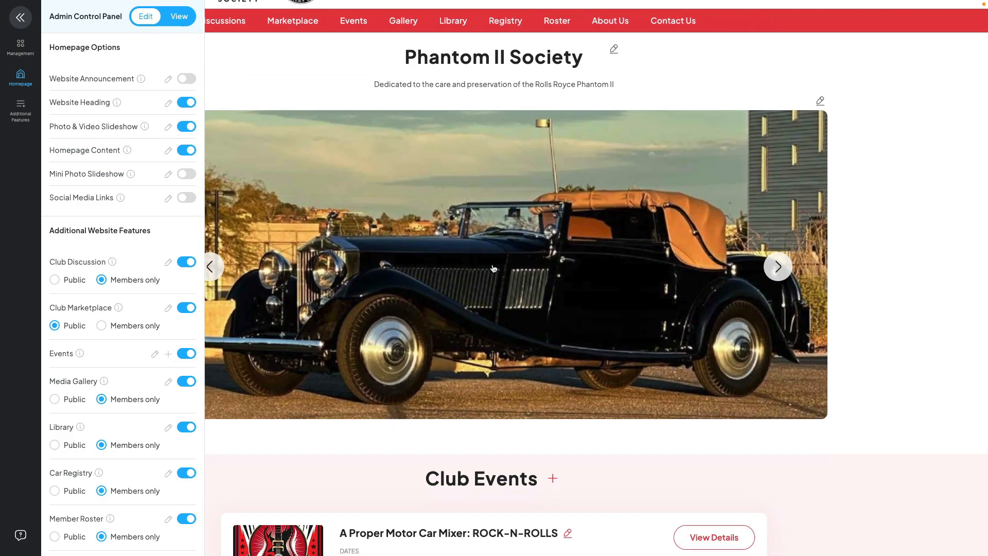
pyautogui.scroll(-8, 513, 310)
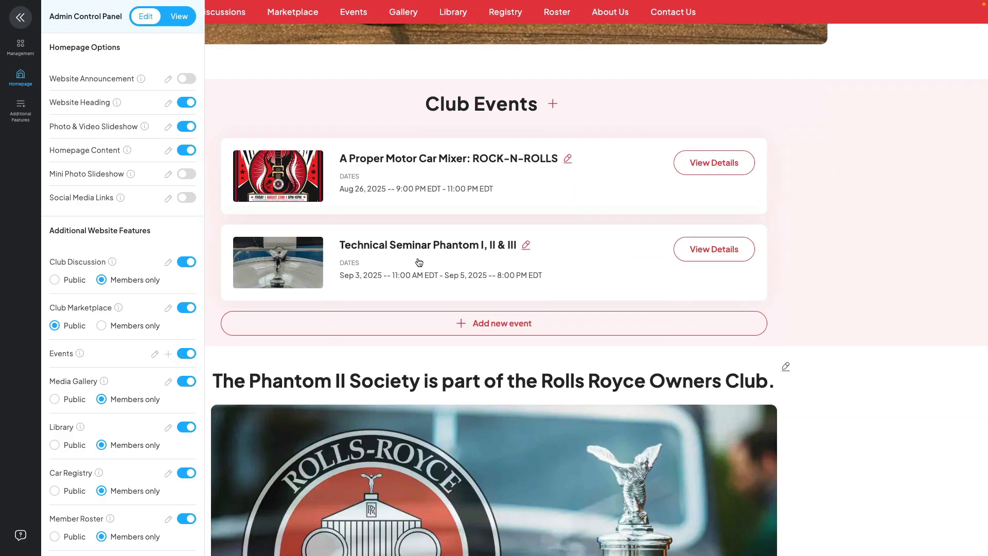
pyautogui.scroll(-2, 596, 329)
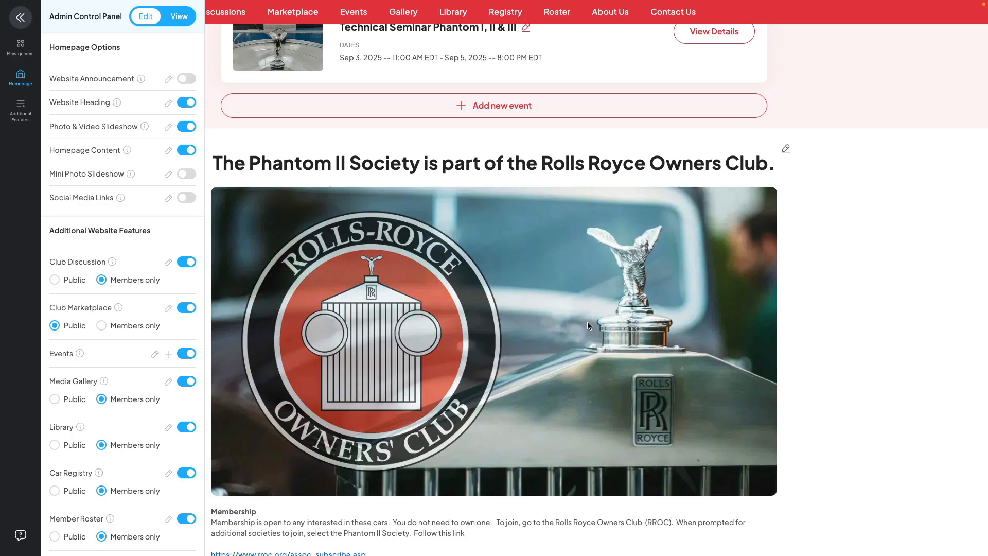
pyautogui.scroll(-4, 592, 324)
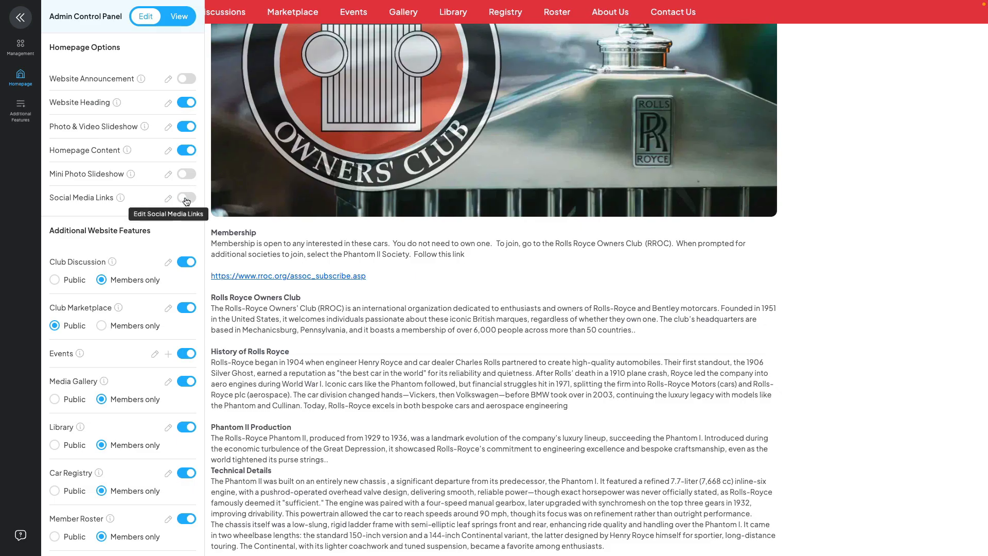
# Enable social media links, select Instagram as the account, close the form without saving and disable the links again.
pyautogui.click(186, 199)
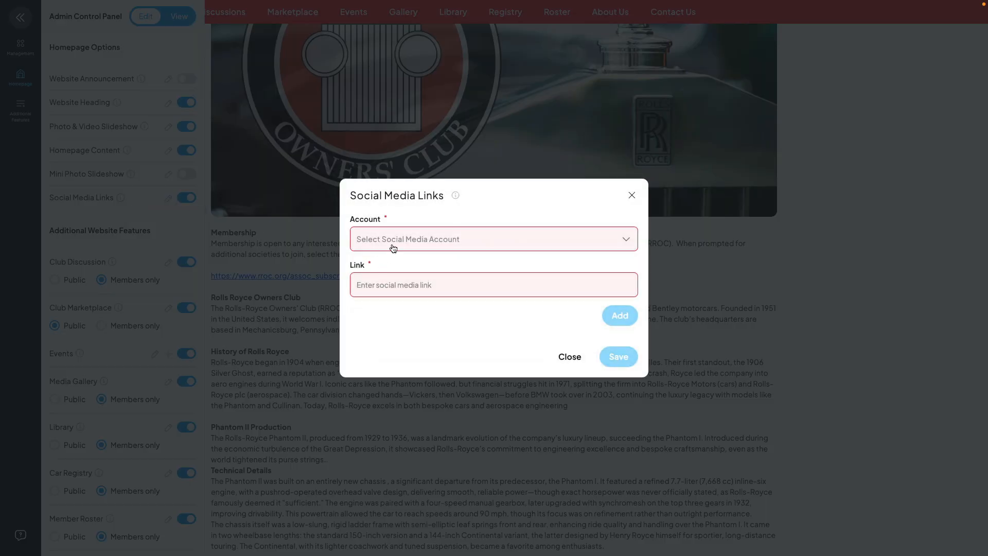
pyautogui.click(393, 248)
pyautogui.click(389, 276)
pyautogui.click(393, 284)
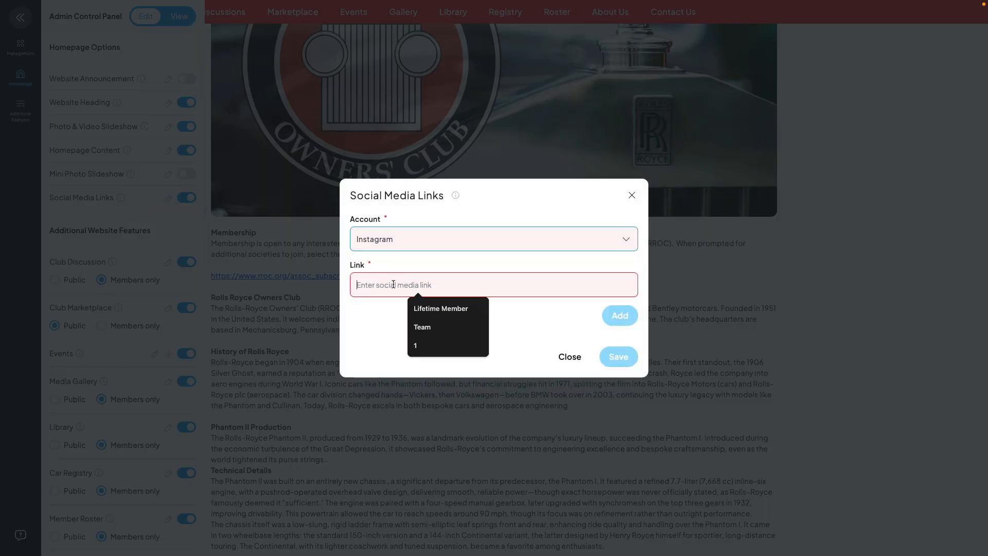
pyautogui.click(379, 300)
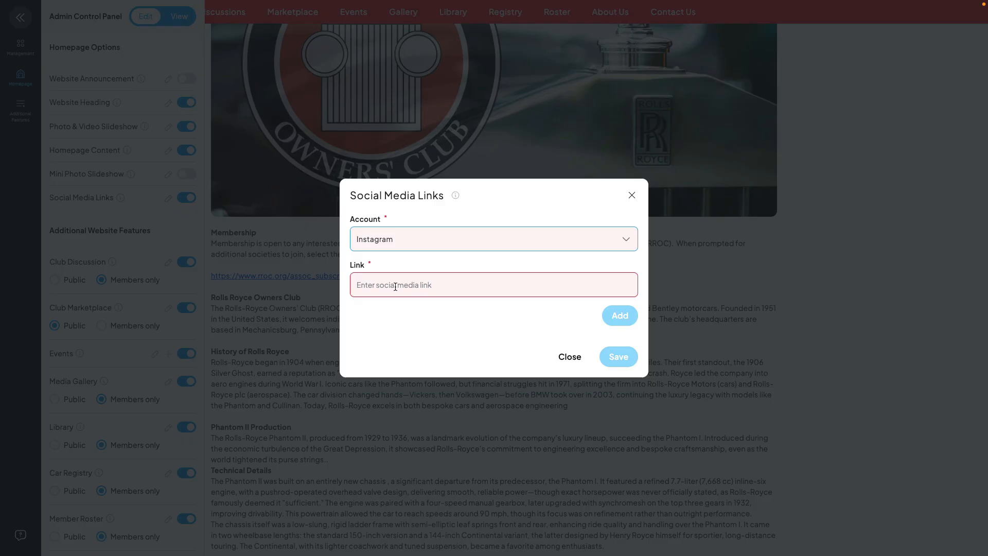
pyautogui.click(633, 197)
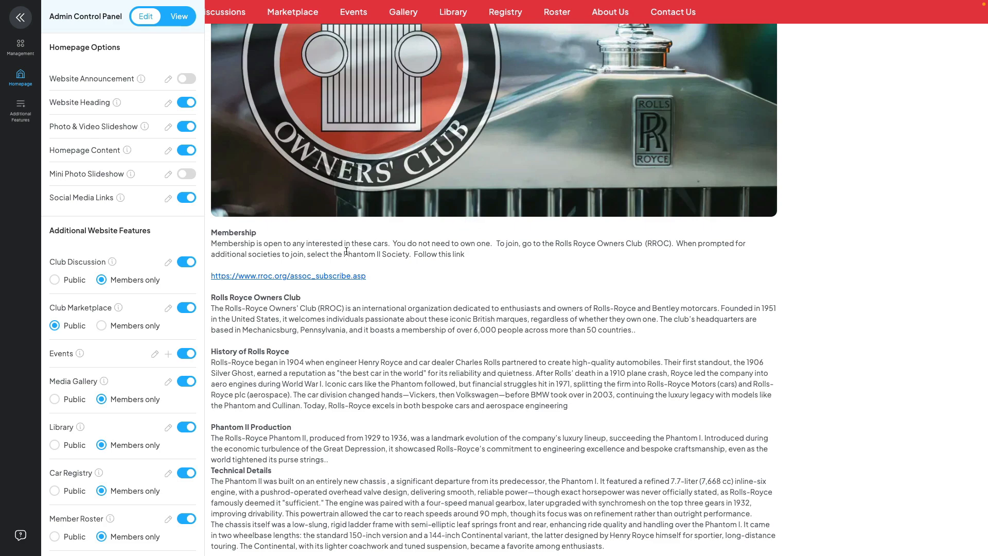
pyautogui.click(187, 197)
# Review the Club Discussion structure, its creation options and the Phantom II Discussions category, and leave discussion access set to Members only.
pyautogui.click(28, 116)
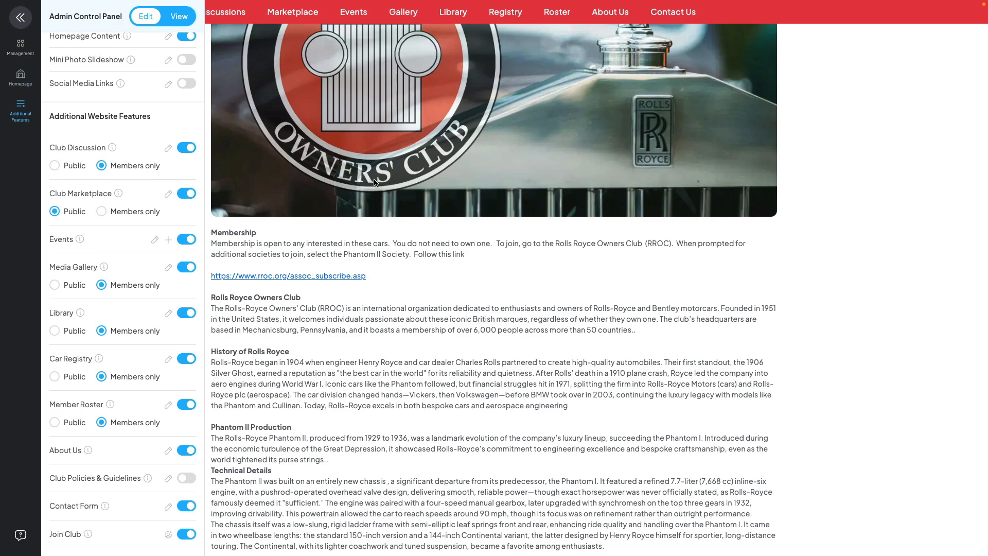
pyautogui.click(168, 149)
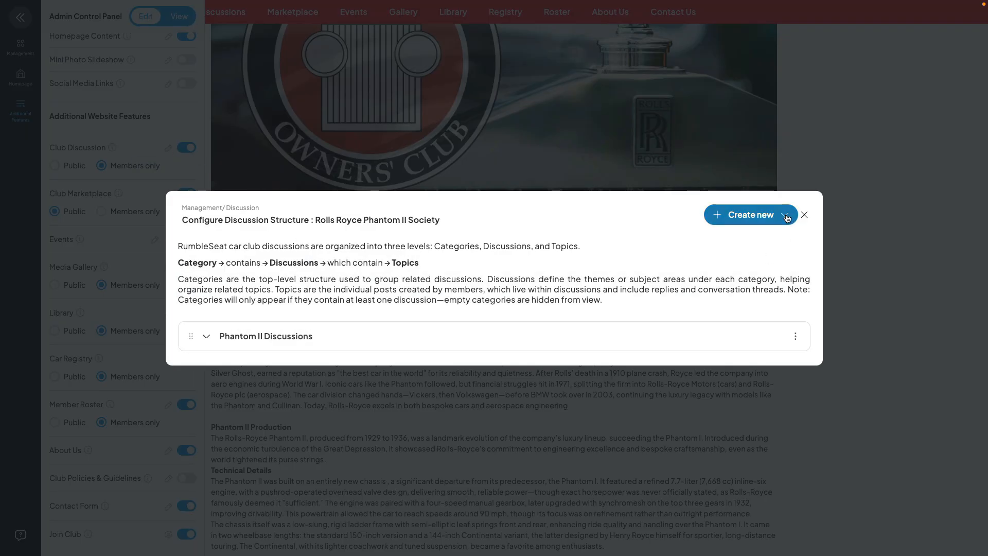
pyautogui.click(786, 218)
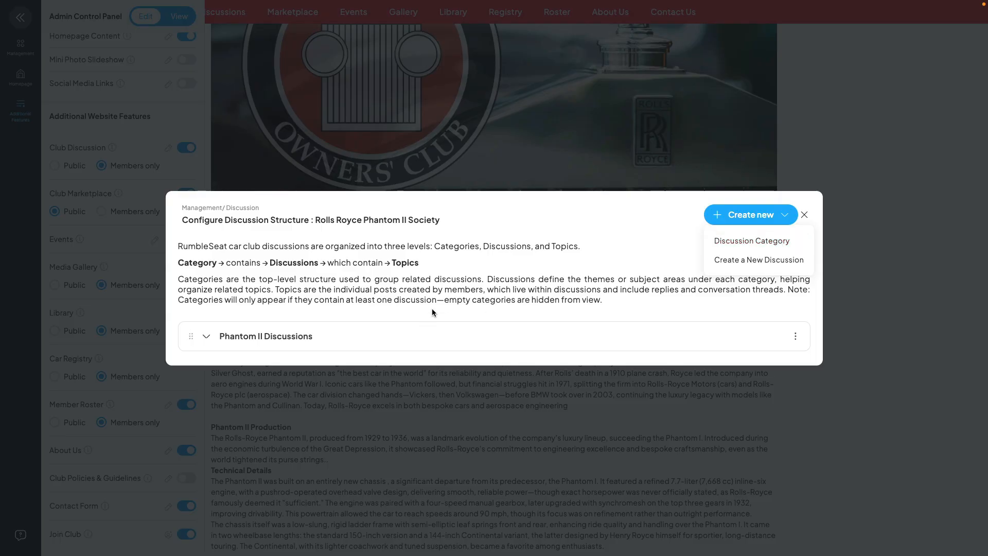
pyautogui.click(278, 338)
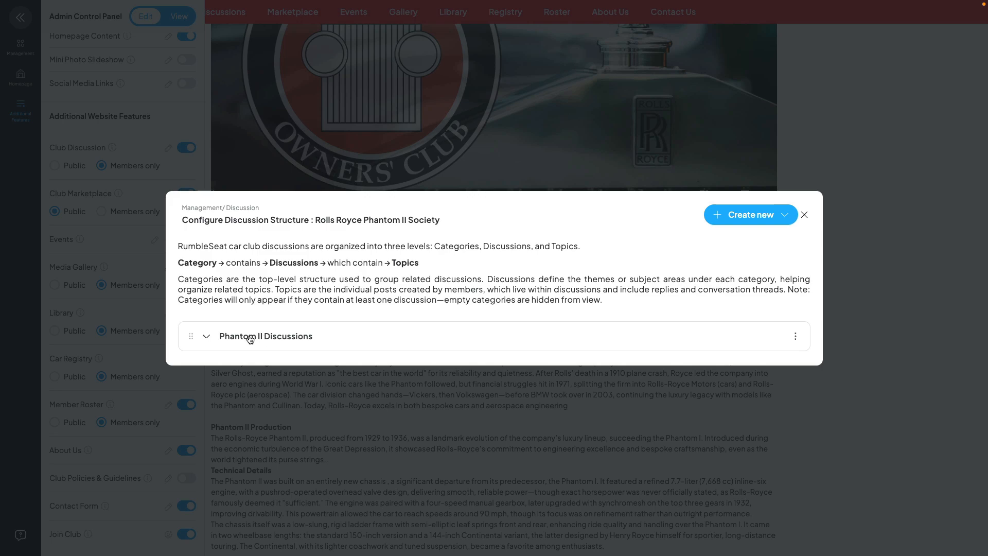
pyautogui.click(207, 337)
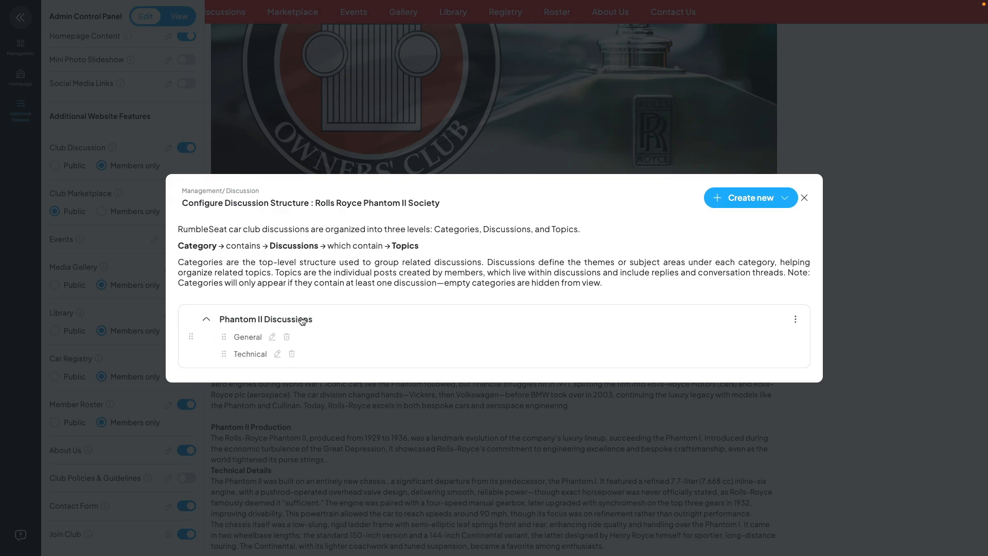
pyautogui.click(207, 318)
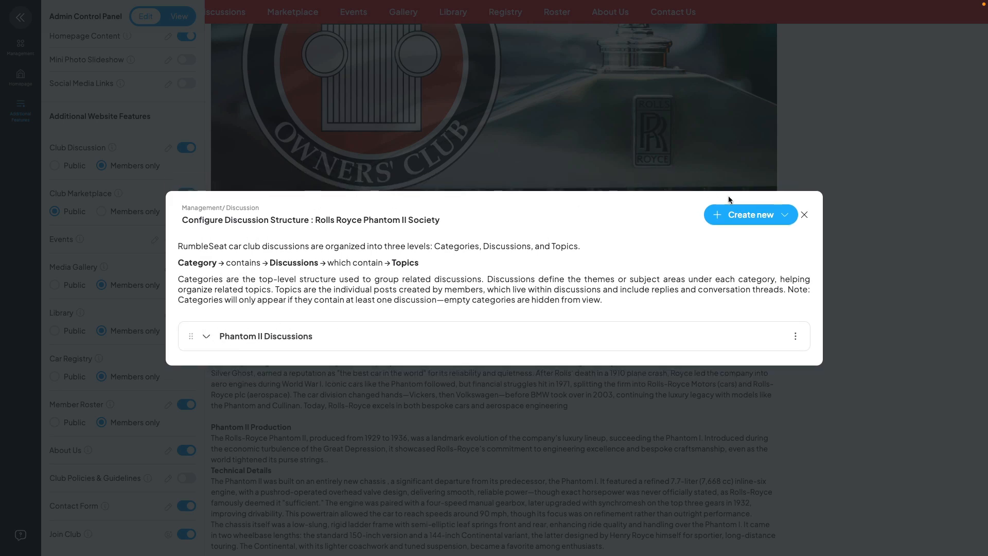
pyautogui.click(804, 214)
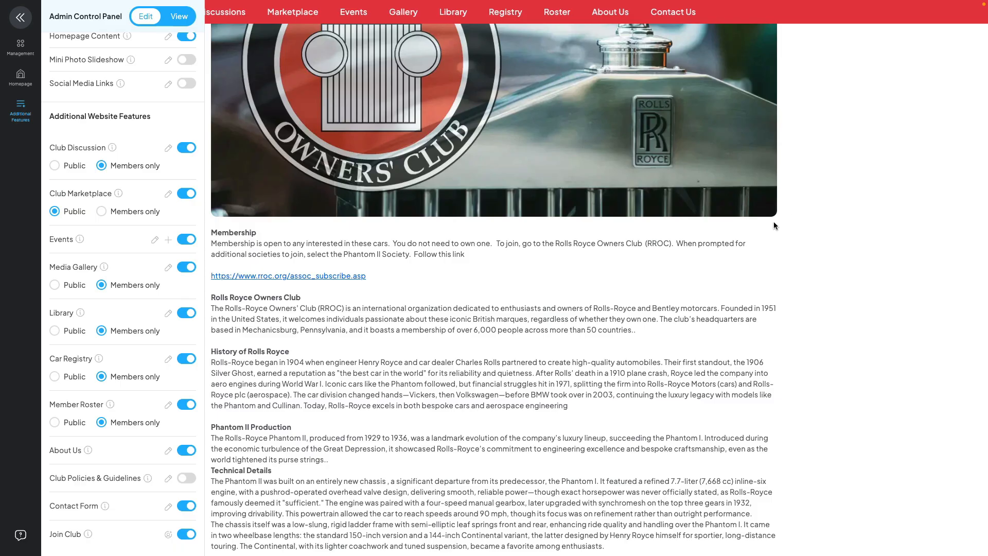
pyautogui.click(54, 165)
pyautogui.click(101, 168)
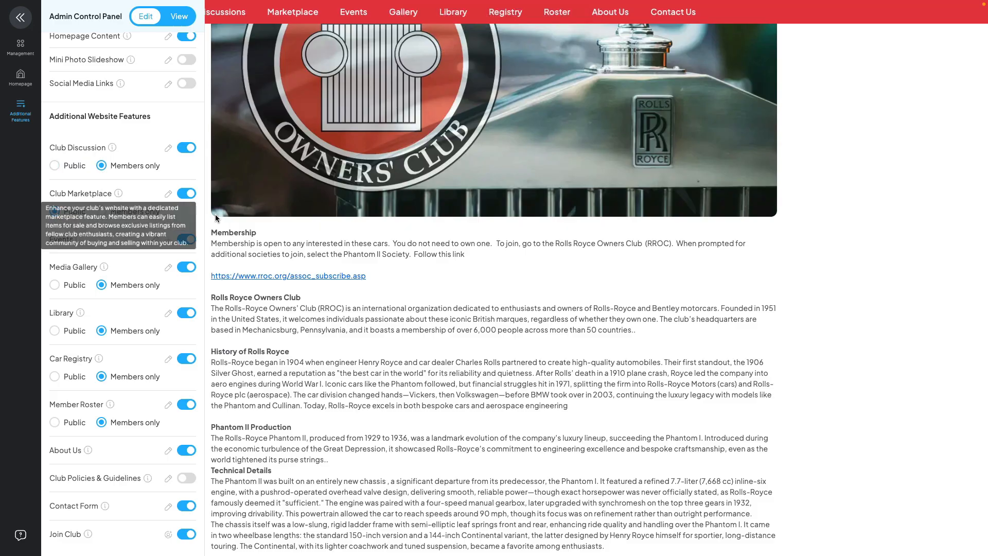
# Go to the club's Marketplace page, collapse the admin controls and browse the featured listings.
pyautogui.scroll(11, 310, 239)
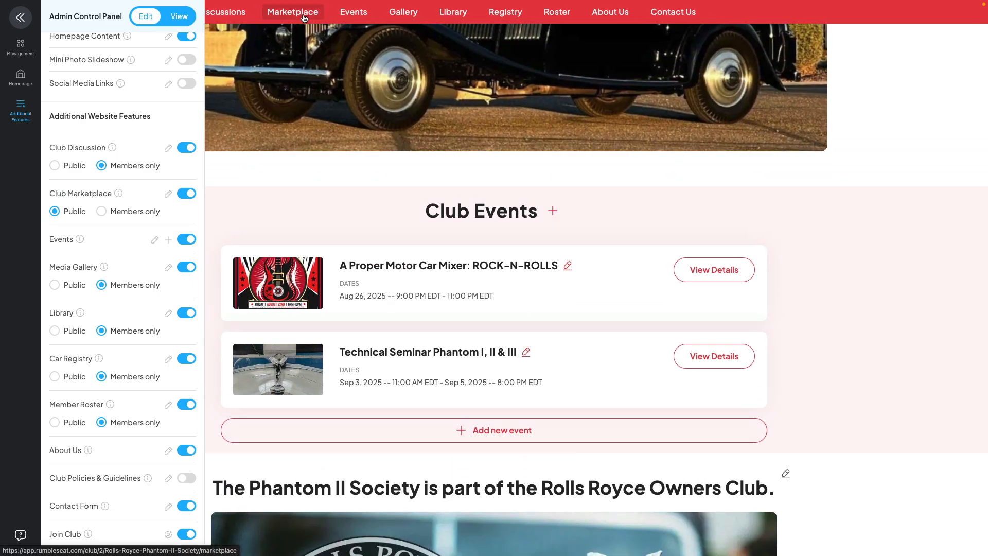
pyautogui.click(304, 16)
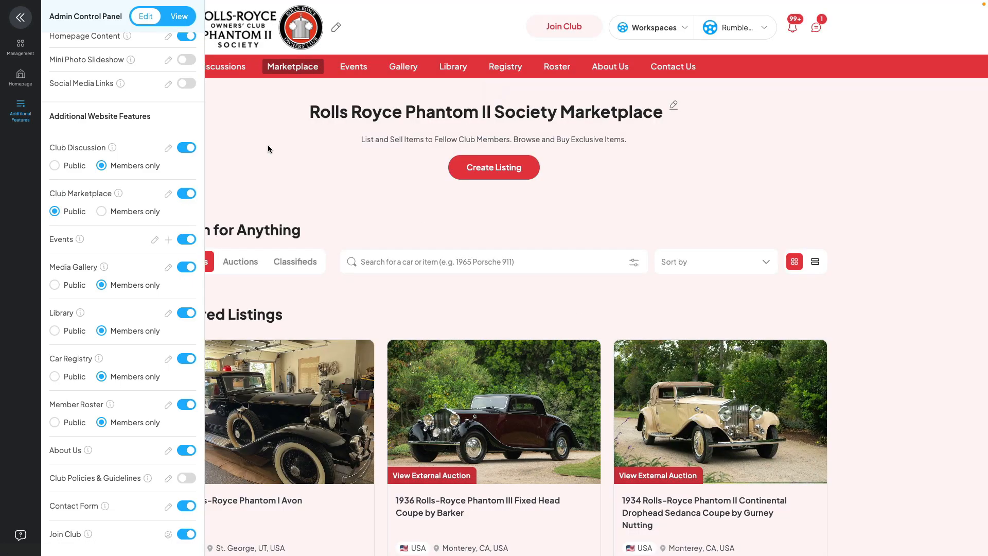
pyautogui.click(20, 18)
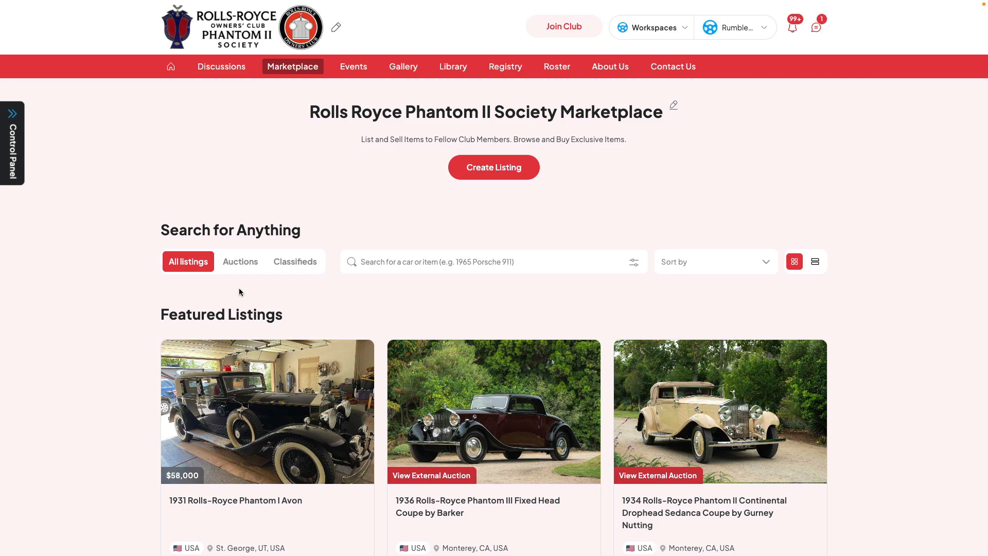
pyautogui.scroll(-3, 238, 288)
pyautogui.scroll(-8, 241, 293)
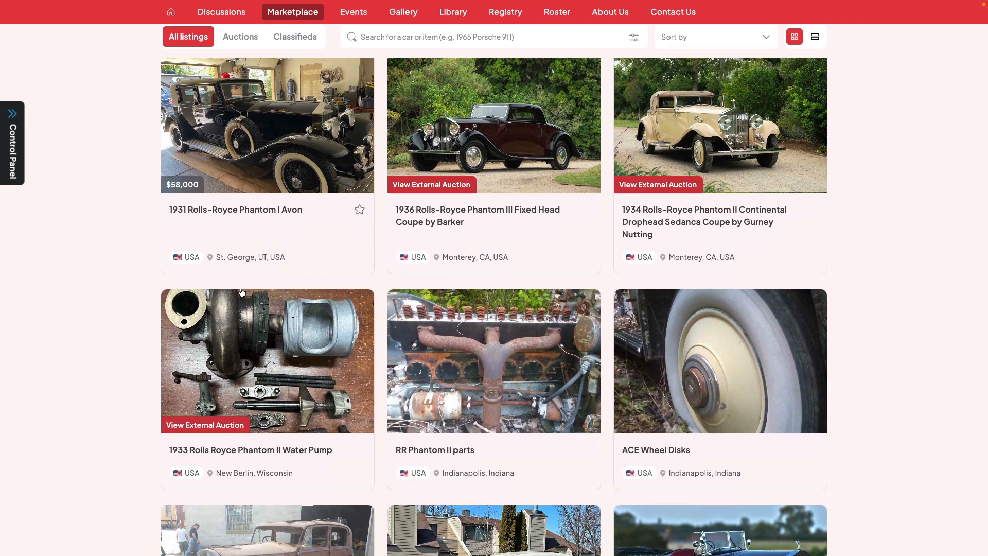
pyautogui.scroll(-7, 242, 293)
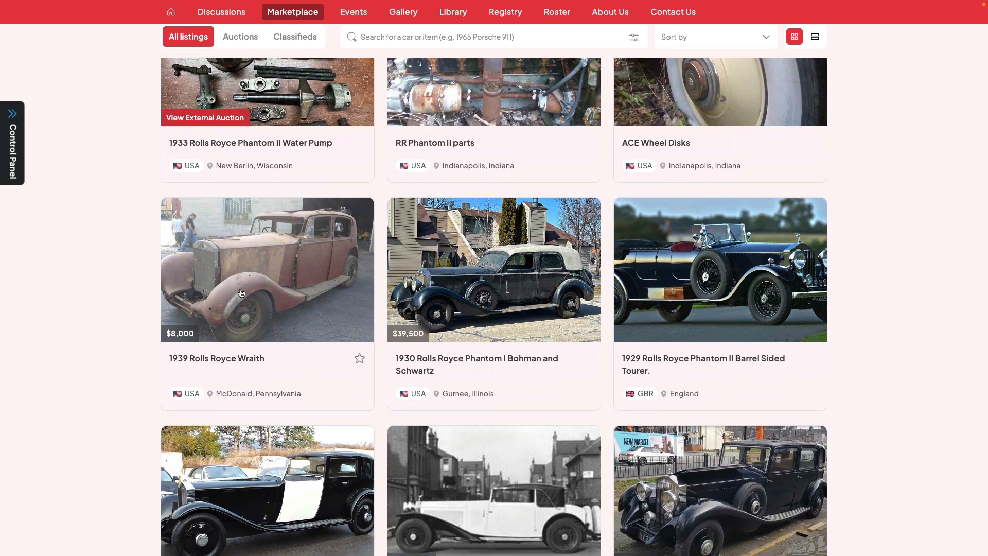
pyautogui.scroll(-3, 242, 292)
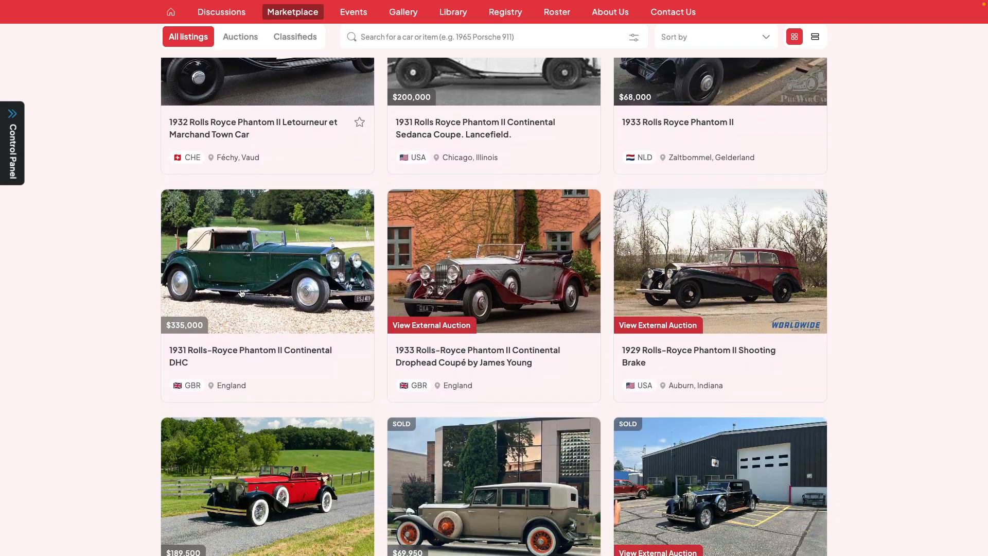
pyautogui.scroll(20, 236, 293)
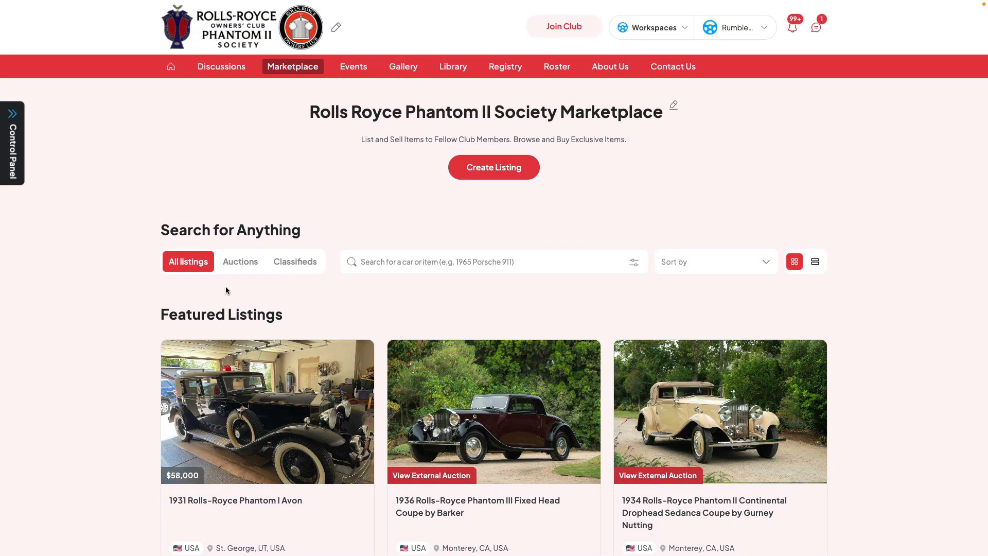
# Review the events list in the admin website features, close it and go to the club's Events page.
pyautogui.click(18, 145)
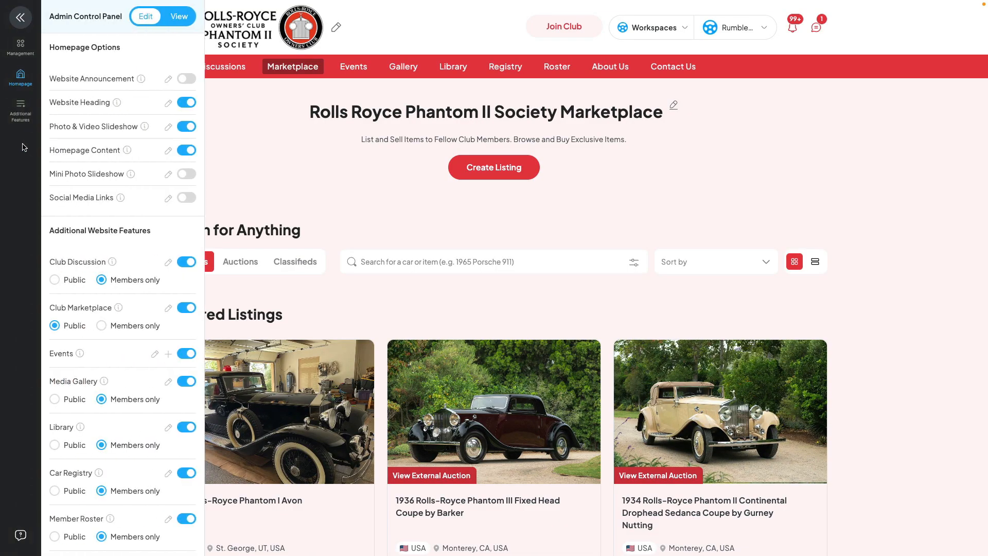
pyautogui.scroll(-3, 128, 288)
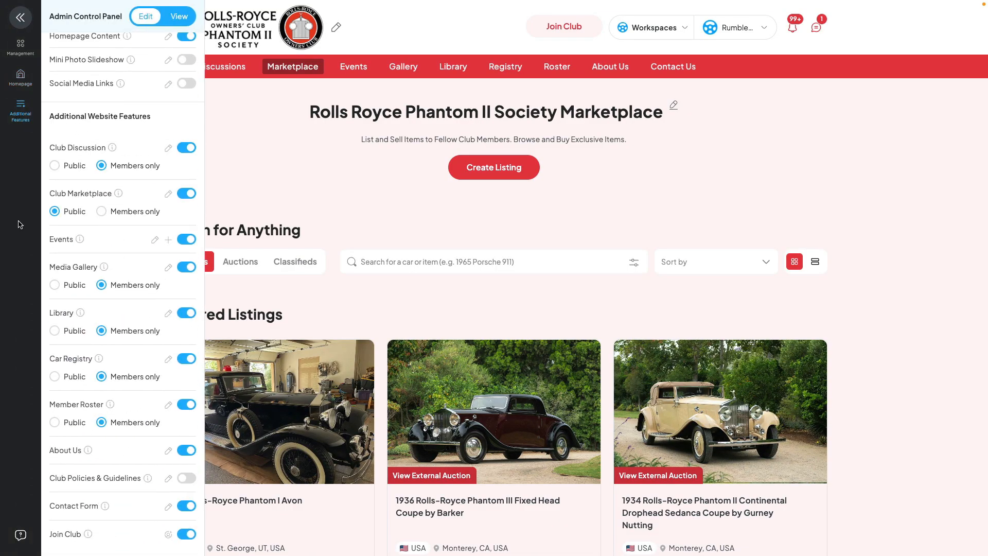
pyautogui.click(156, 239)
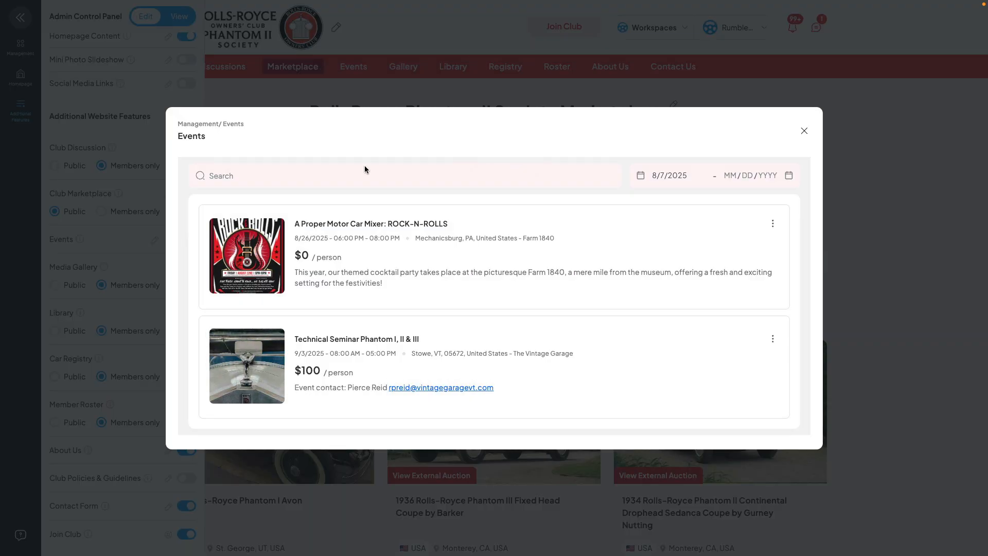
pyautogui.click(801, 133)
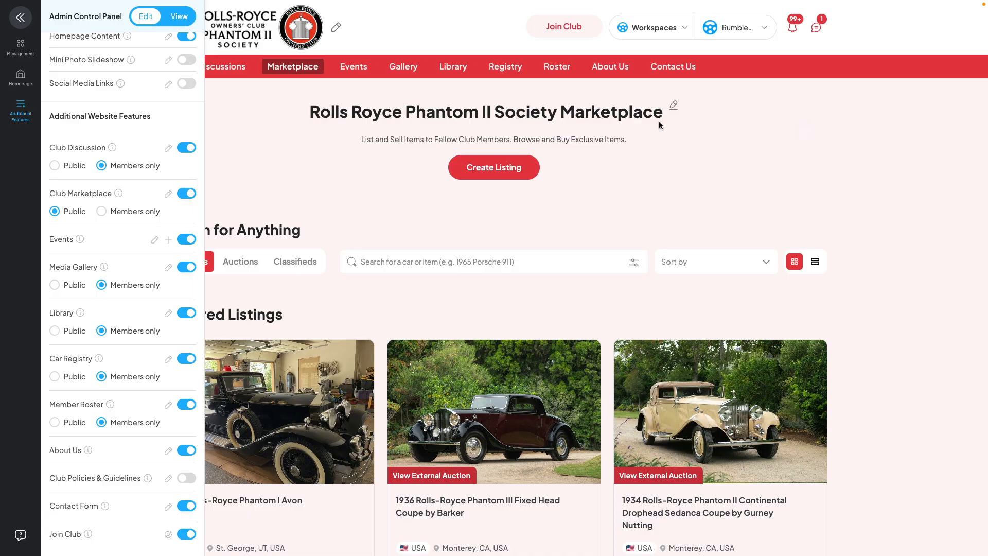
pyautogui.click(348, 68)
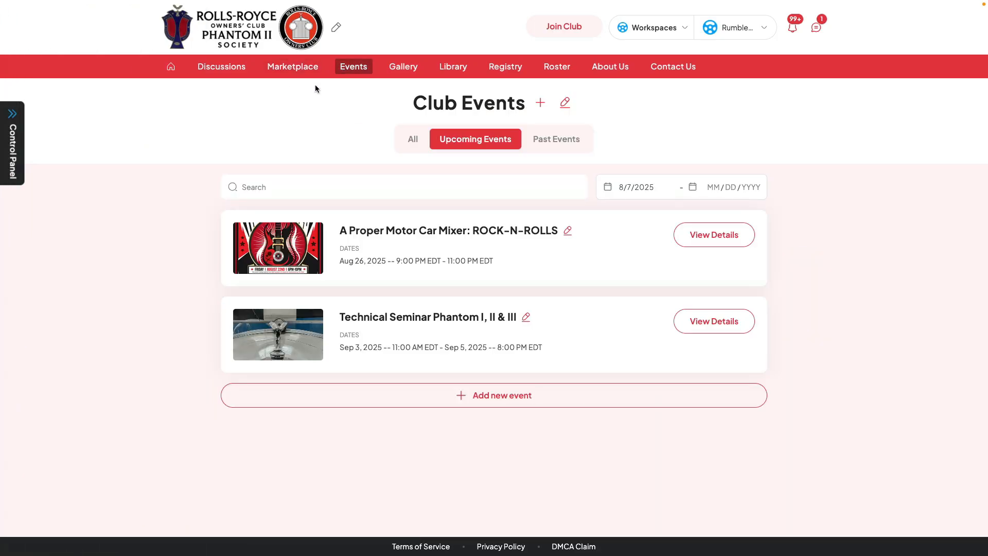
# Start a new club event of type Meeting and review its privacy options, keeping it public.
pyautogui.click(539, 107)
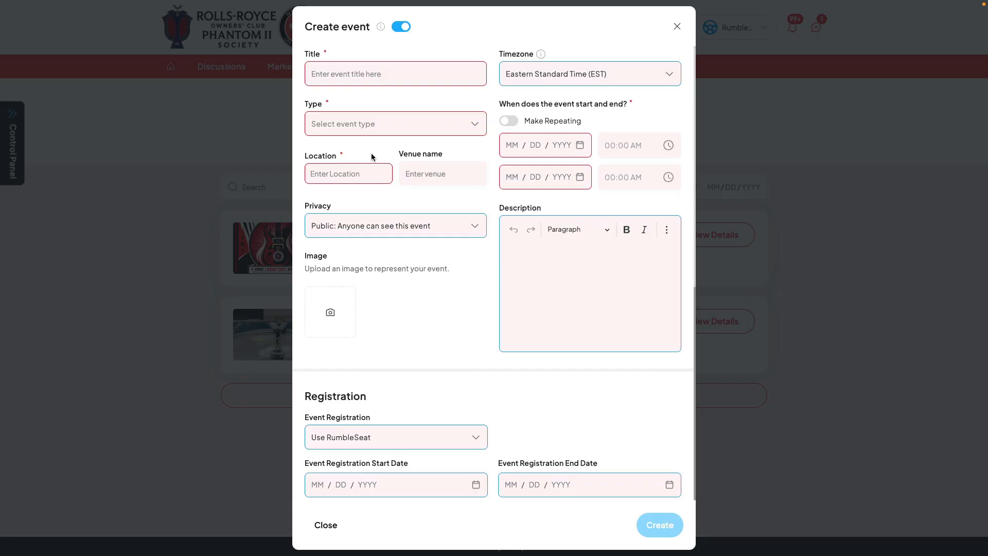
pyautogui.click(393, 132)
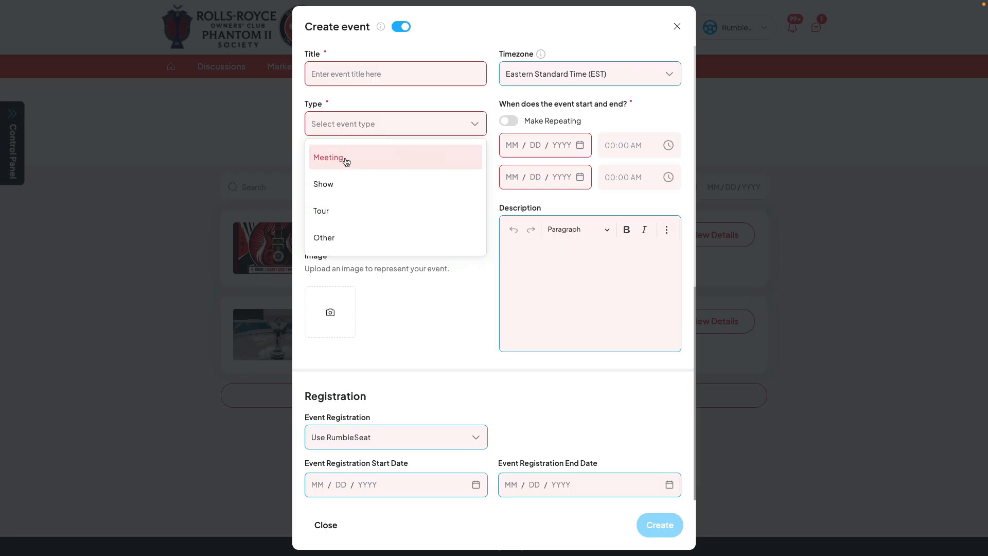
pyautogui.click(345, 159)
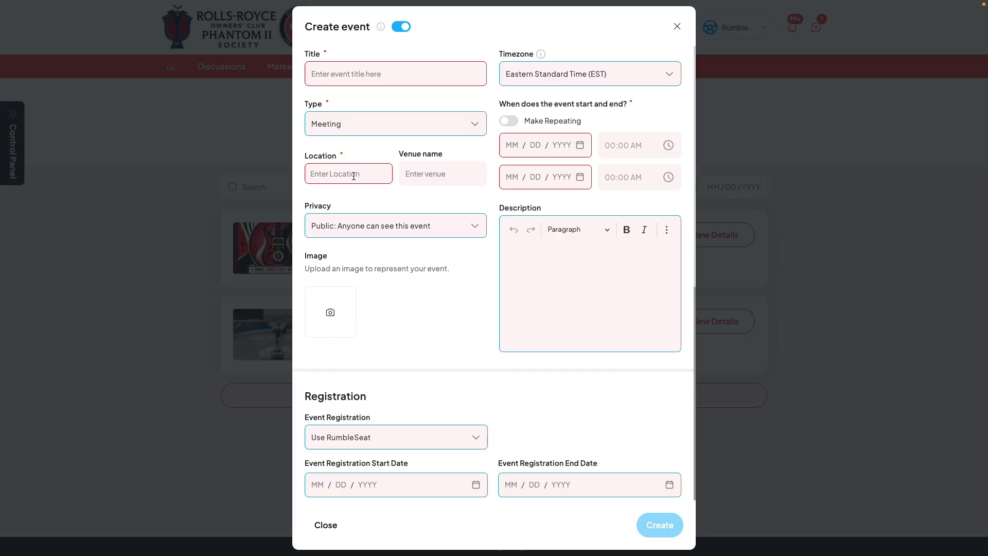
pyautogui.click(400, 225)
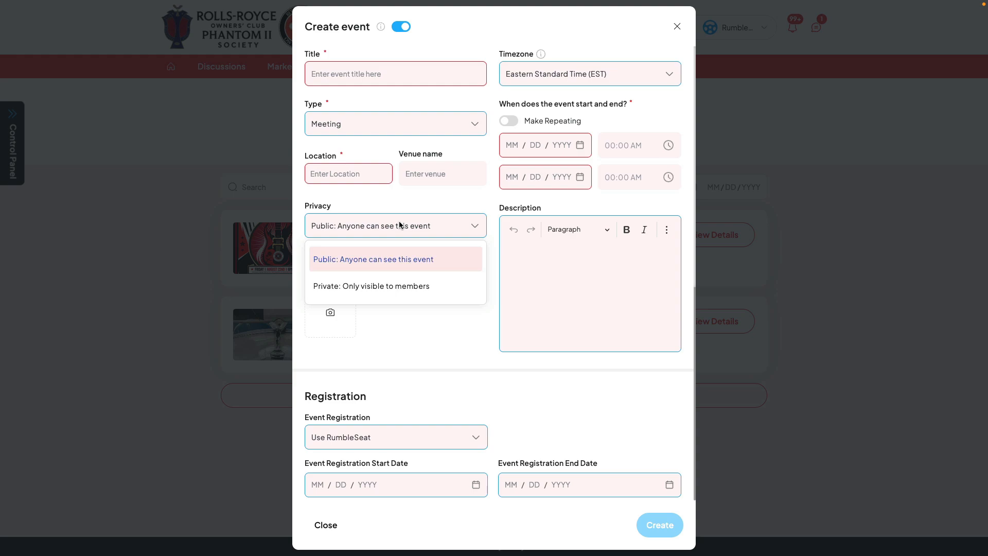
pyautogui.click(449, 310)
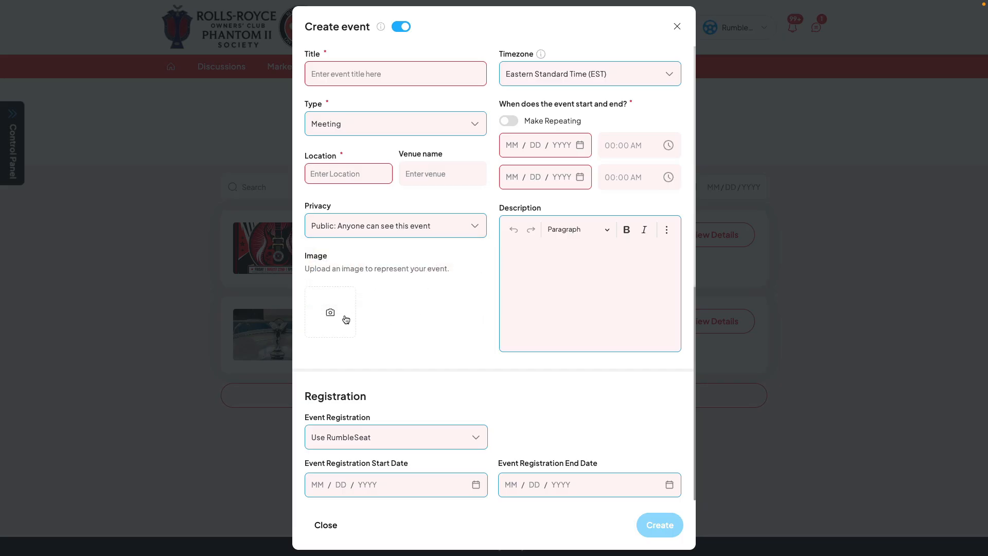
pyautogui.click(550, 268)
# Review the new event's registration choices and set Event Registration to Use external link.
pyautogui.scroll(-4, 549, 267)
pyautogui.scroll(-1, 486, 275)
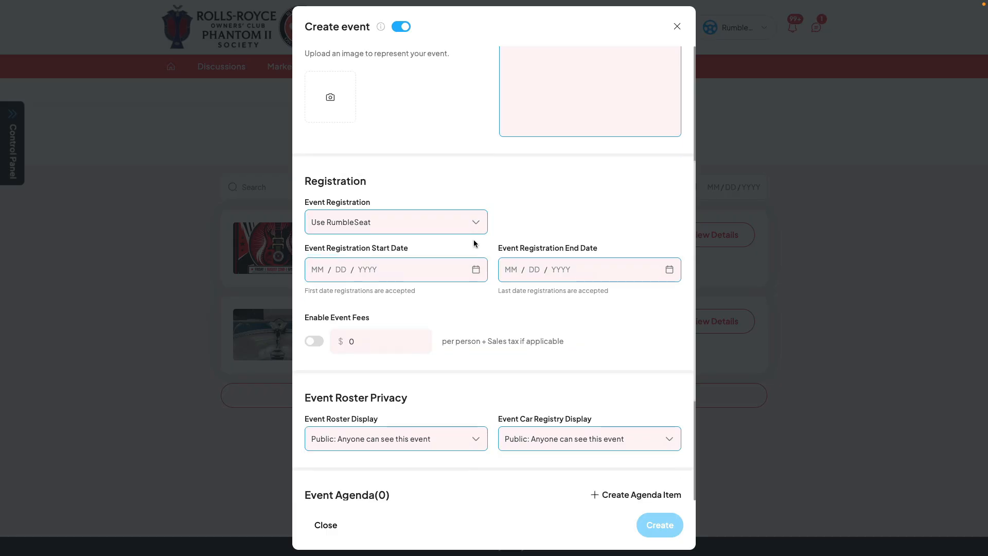
pyautogui.click(456, 223)
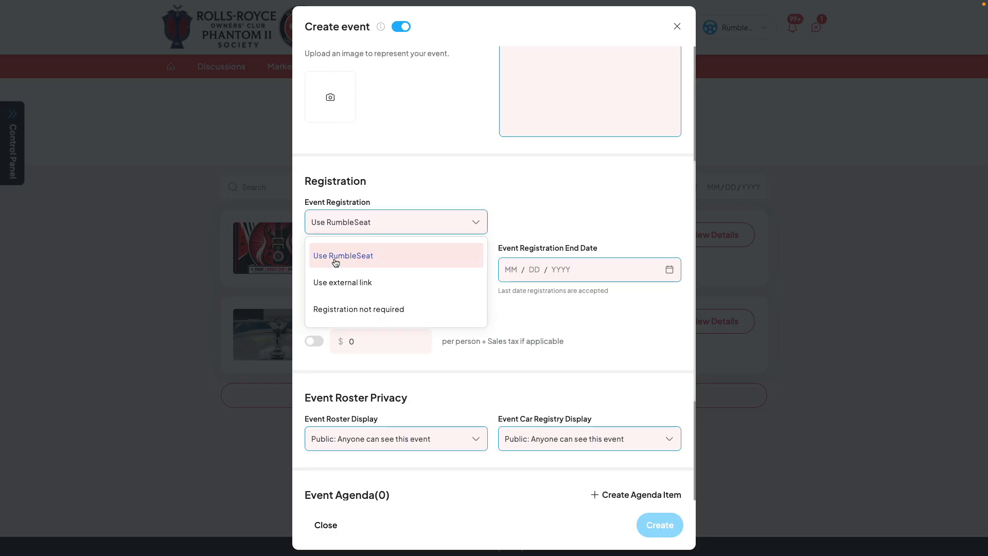
pyautogui.click(356, 282)
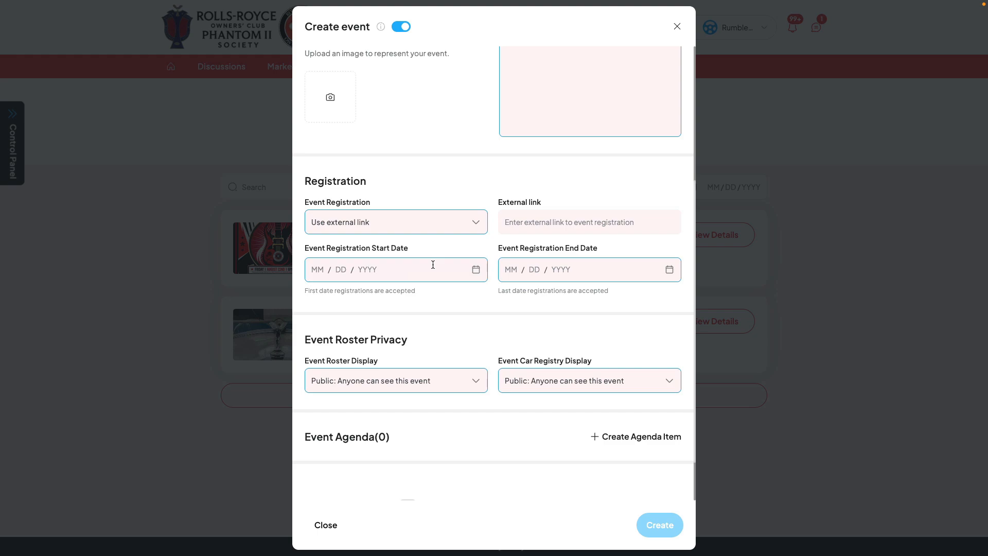
# Examine the blank agenda item form and the email invite option, and close the new event without creating it.
pyautogui.scroll(-1, 430, 365)
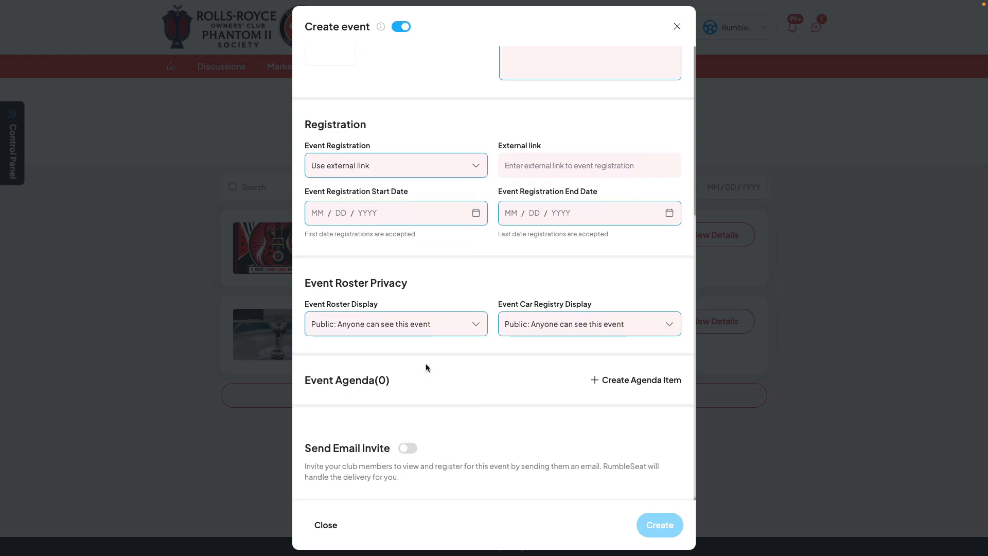
pyautogui.click(641, 377)
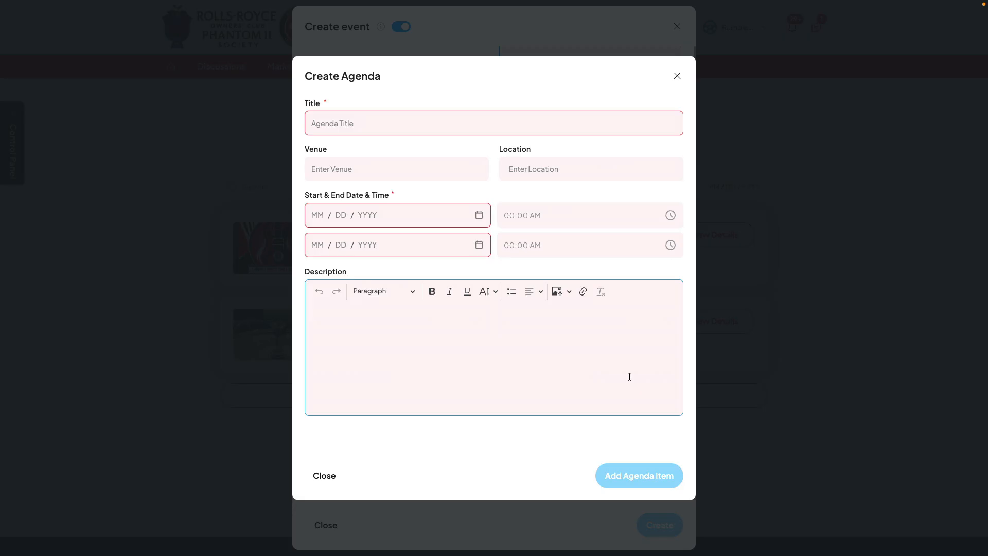
pyautogui.click(332, 476)
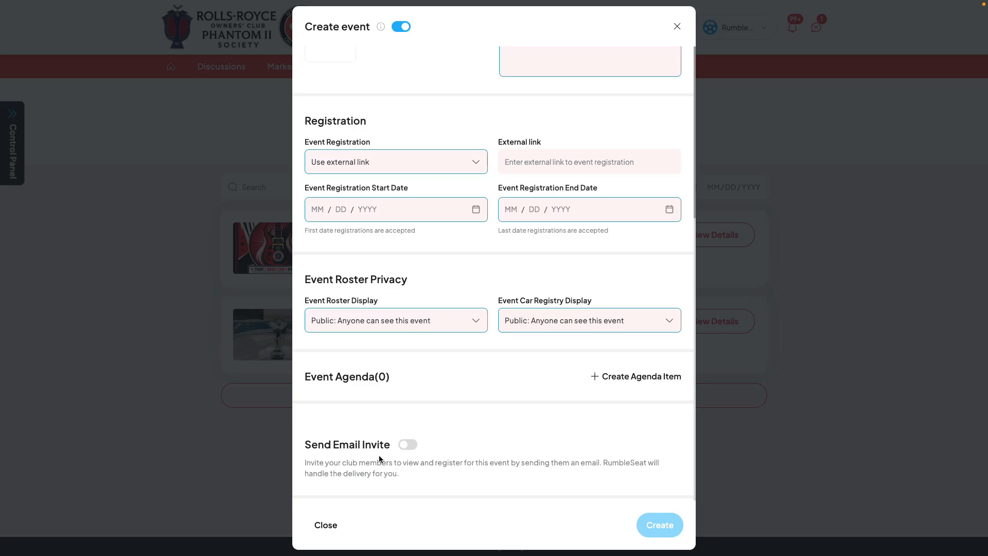
pyautogui.click(408, 444)
pyautogui.scroll(5, 484, 399)
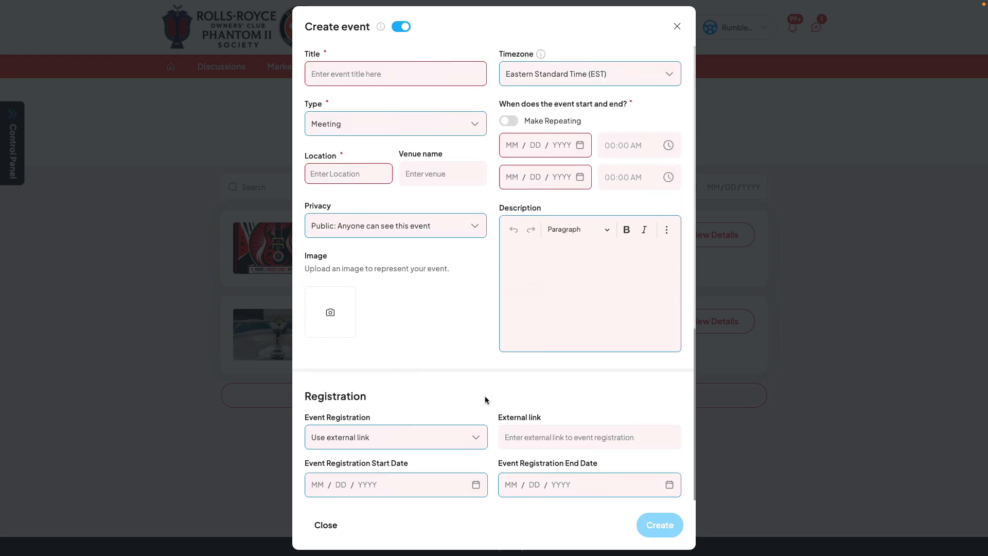
pyautogui.click(677, 26)
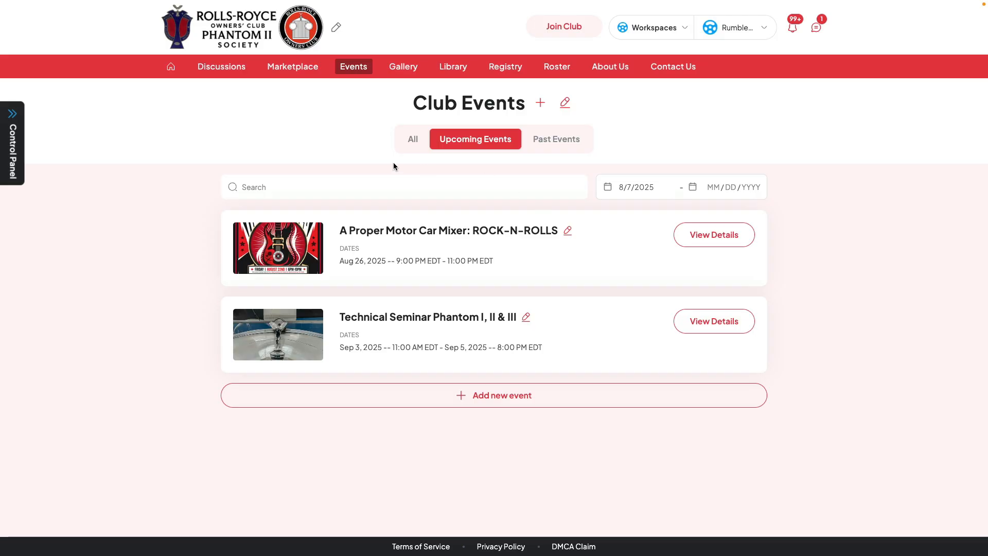
# Review the additional website features in the admin controls, close them and go to the club's Gallery page.
pyautogui.click(18, 137)
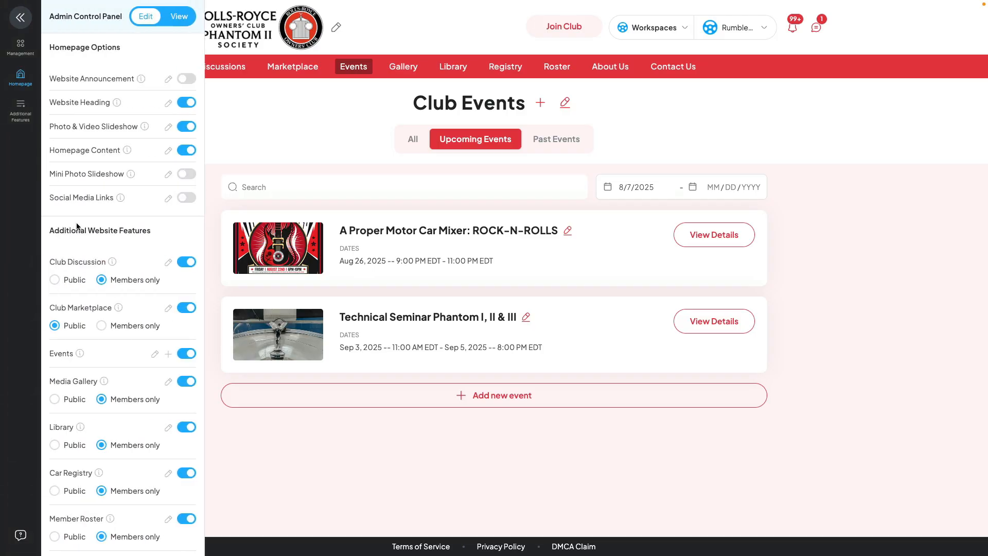
pyautogui.scroll(-3, 72, 226)
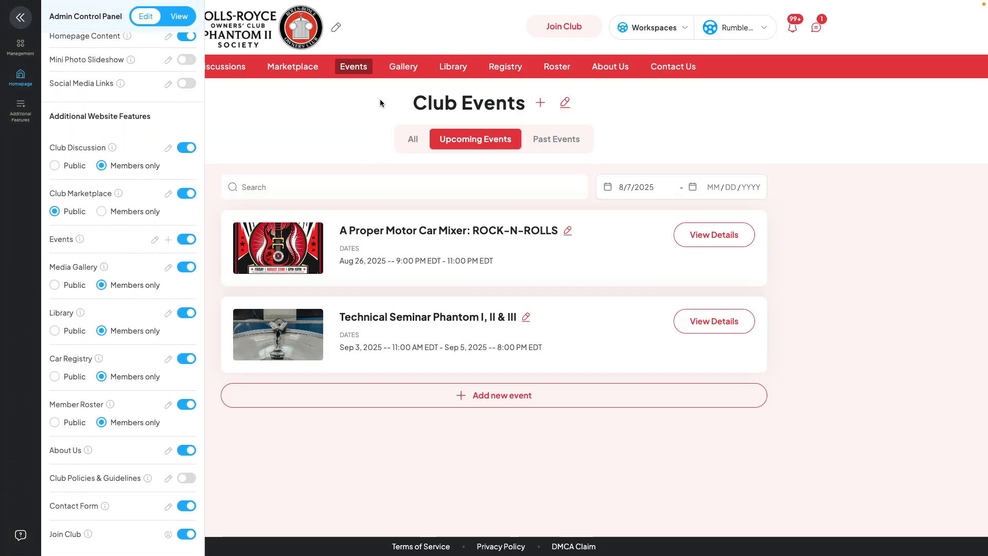
pyautogui.click(20, 18)
pyautogui.click(407, 67)
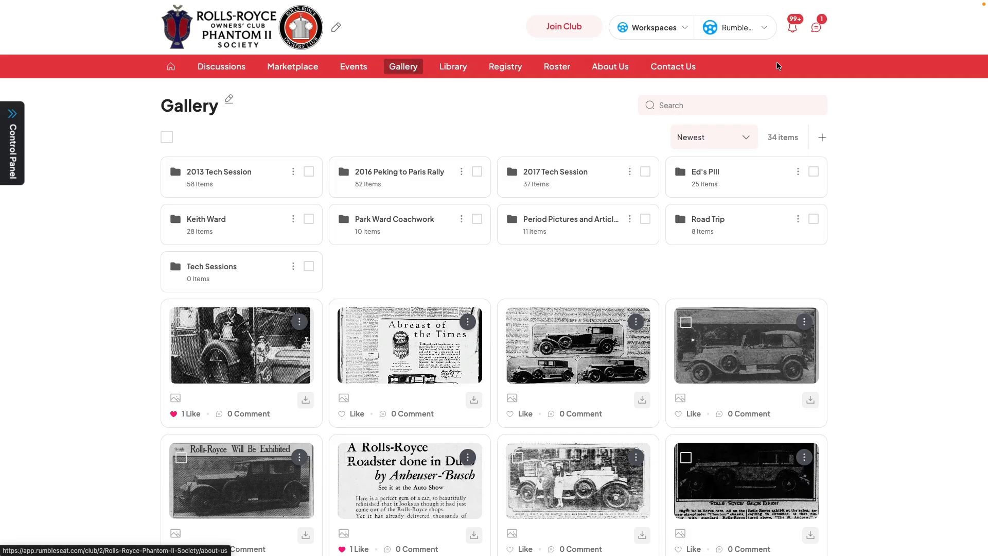
# Examine the gallery's photo and video upload form and its new folder form, closing both without adding anything.
pyautogui.click(821, 138)
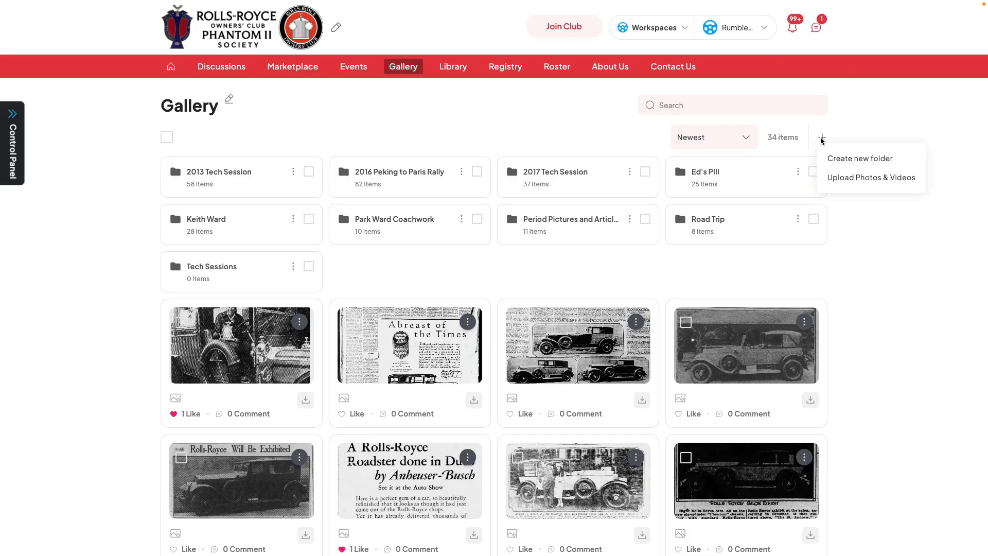
pyautogui.click(833, 181)
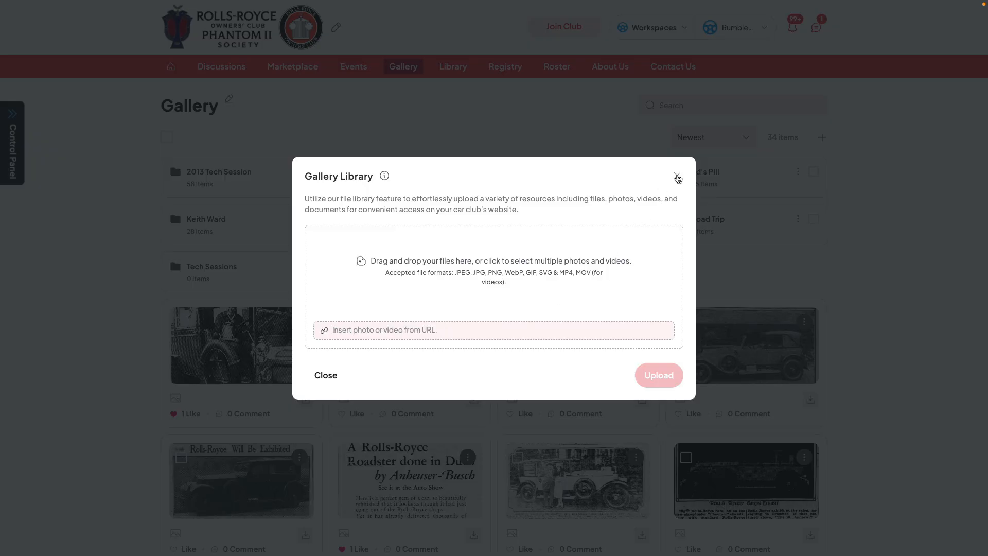
pyautogui.click(677, 176)
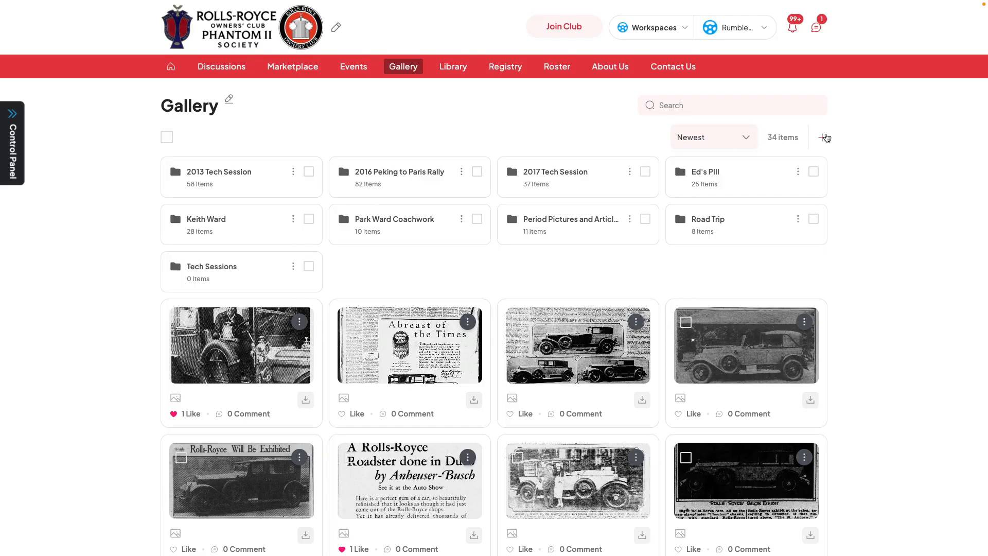
pyautogui.click(823, 137)
pyautogui.click(854, 158)
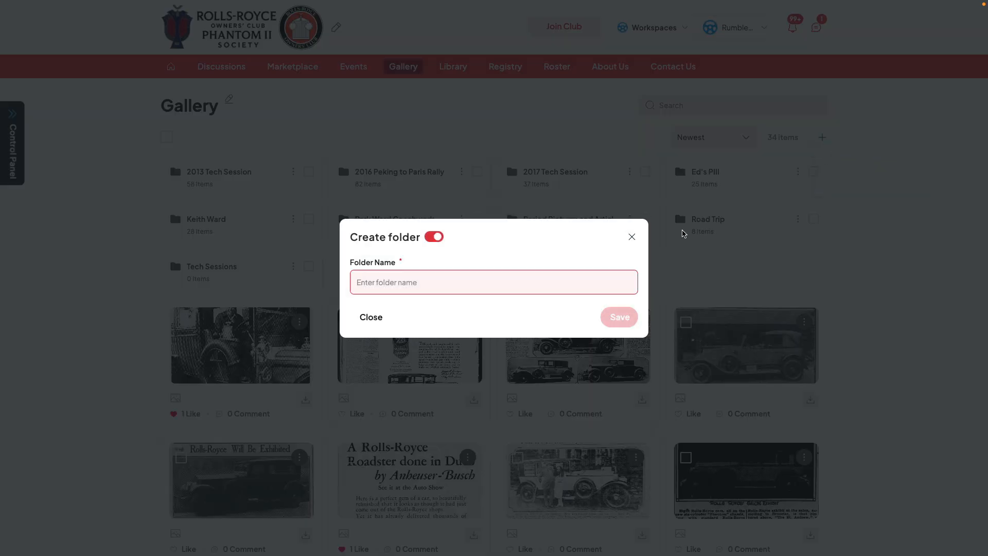
pyautogui.click(631, 238)
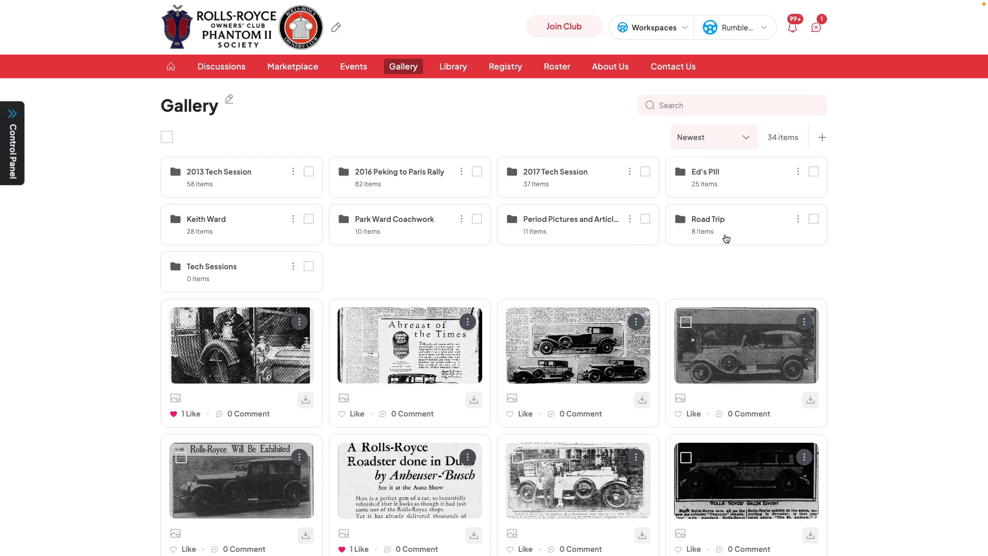
# Open the Road Trip folder in the gallery, like its first photo, and view that photo enlarged before closing it.
pyautogui.click(723, 238)
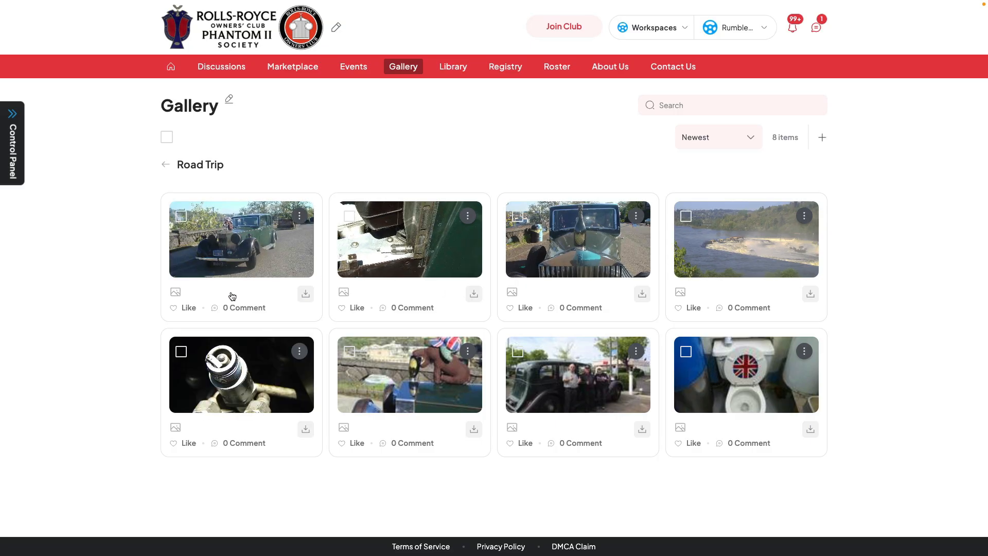
pyautogui.click(174, 311)
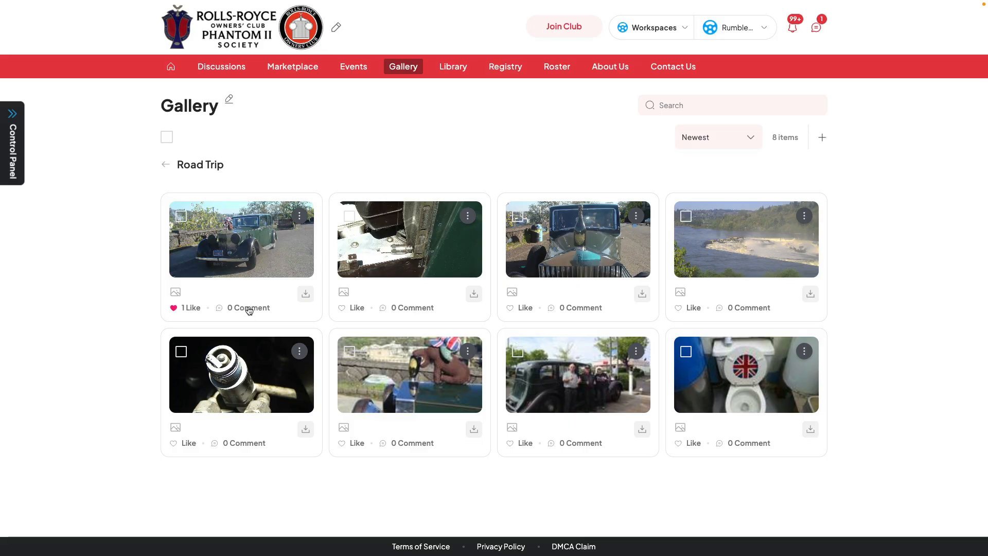
pyautogui.click(234, 229)
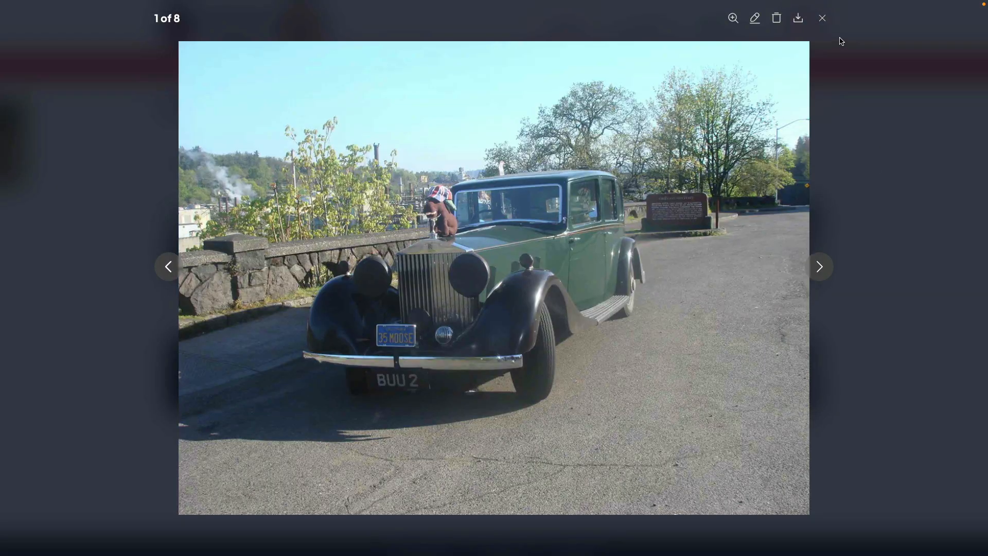
pyautogui.click(821, 20)
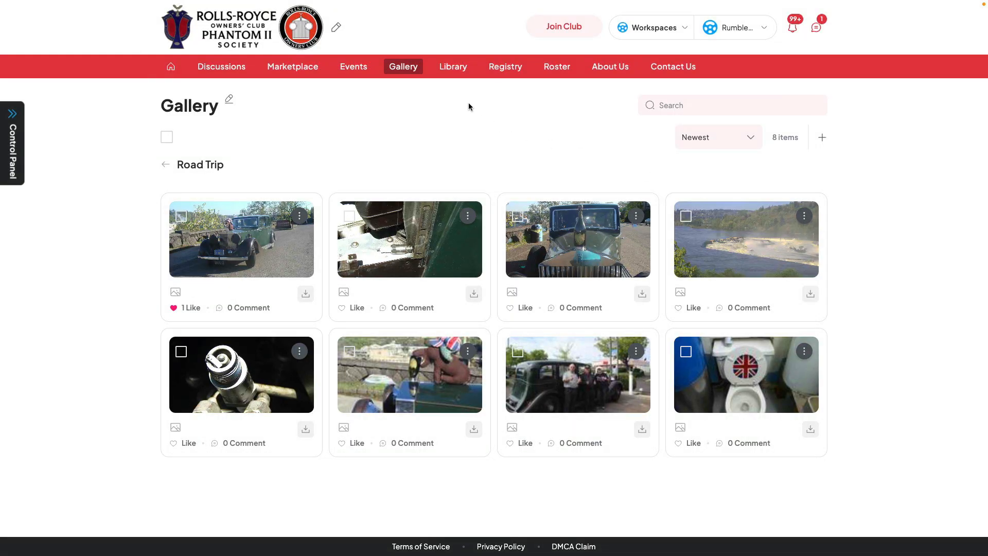
# Go to the club's Library, view the Battery Ignition Troubleshooting document enlarged and close it.
pyautogui.click(454, 68)
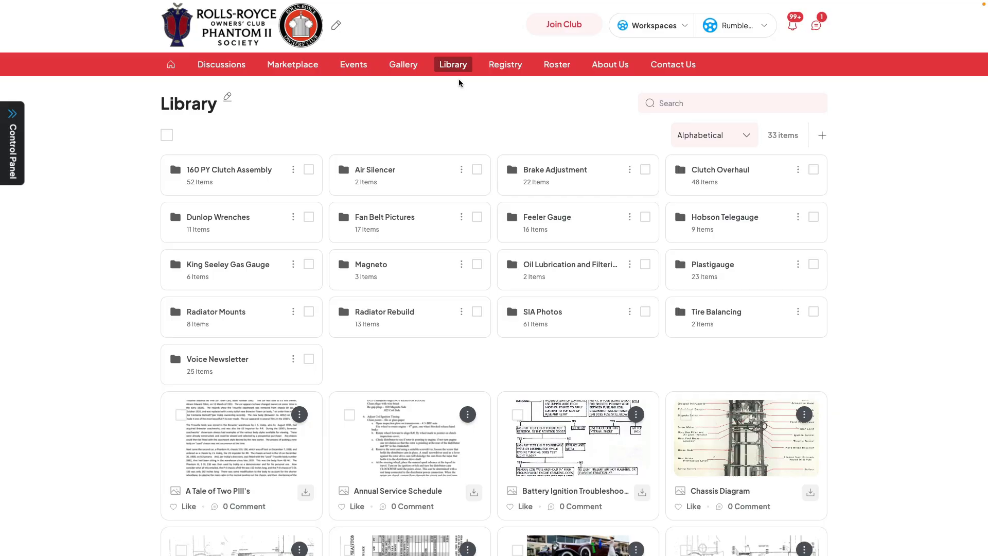
pyautogui.click(566, 438)
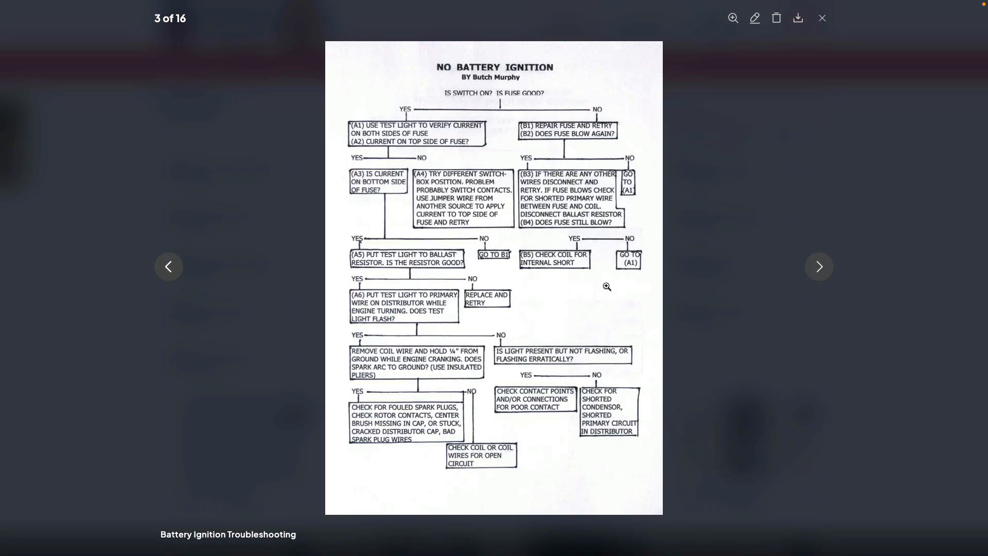
pyautogui.click(864, 232)
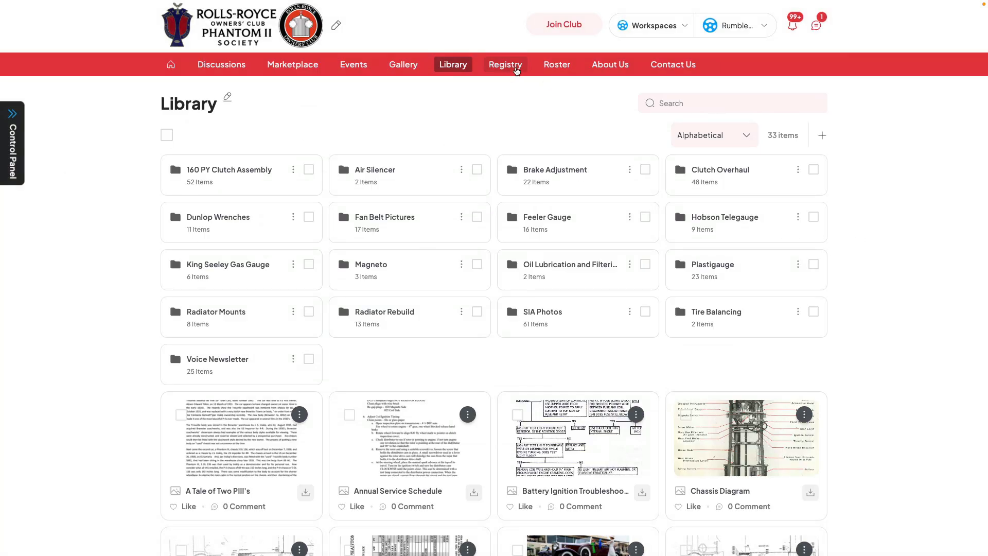
# Go to the club's Registry, examine the vehicle management list and its blank new vehicle form, and close both.
pyautogui.click(515, 70)
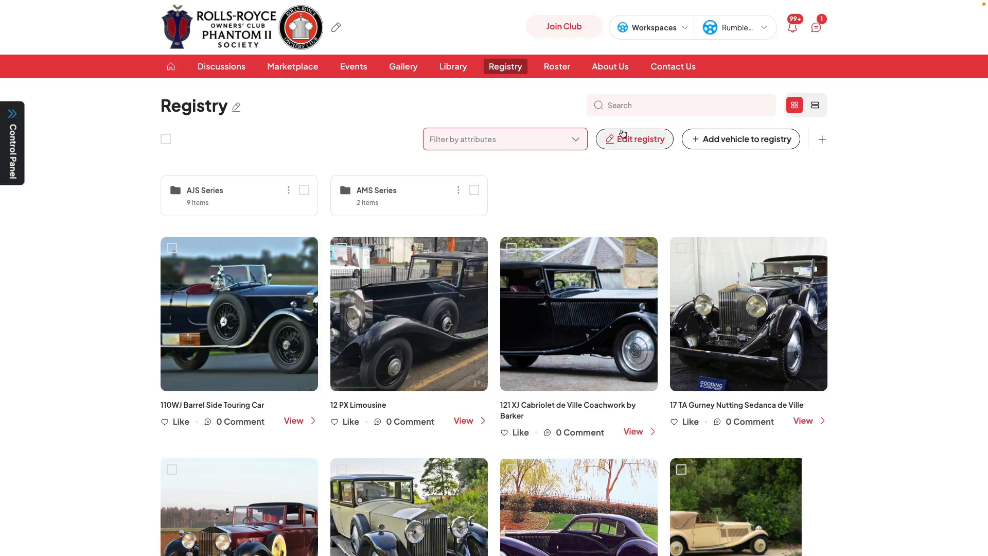
pyautogui.click(631, 139)
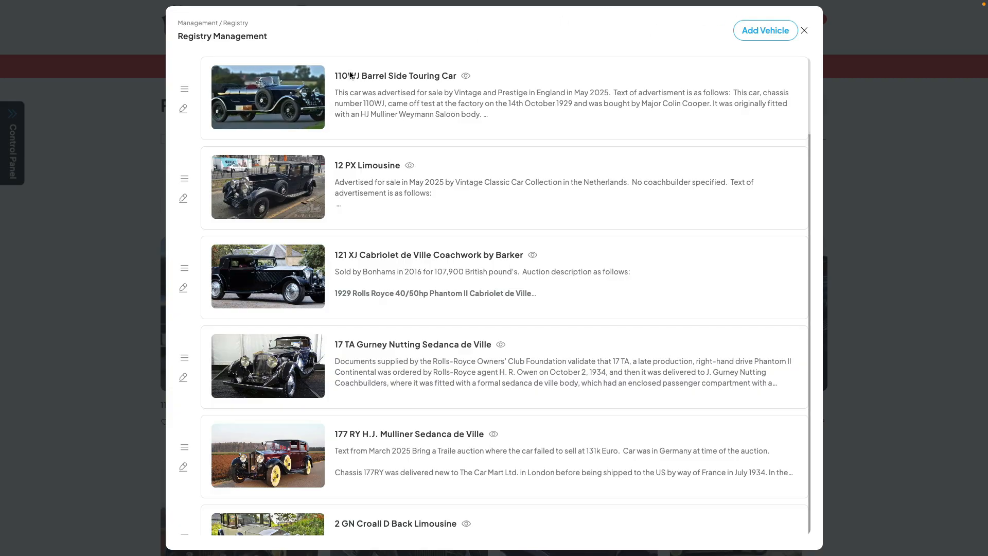
pyautogui.click(774, 35)
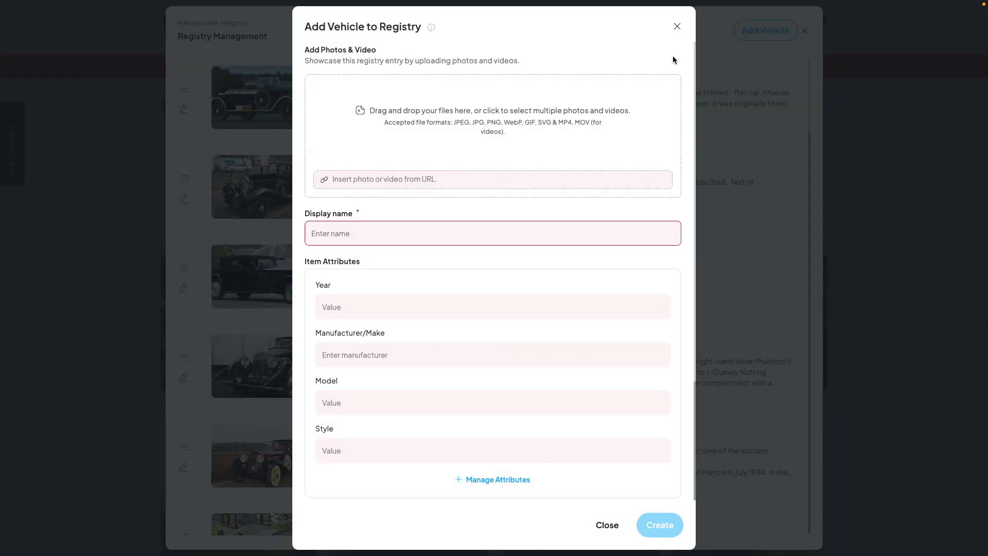
pyautogui.click(677, 26)
pyautogui.click(804, 31)
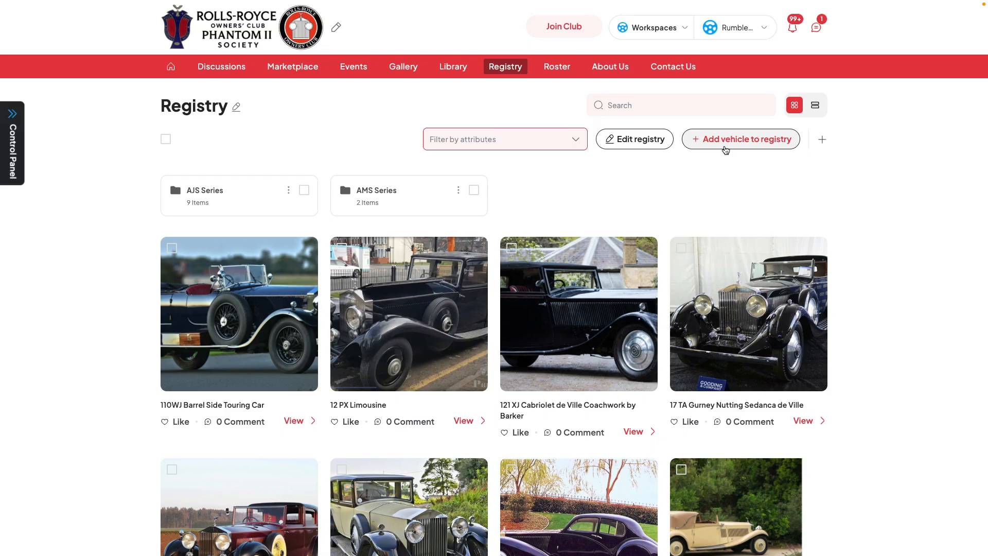
# Recheck the registry management list, look at the two ways of adding a vehicle to the registry, and close without adding one.
pyautogui.click(643, 138)
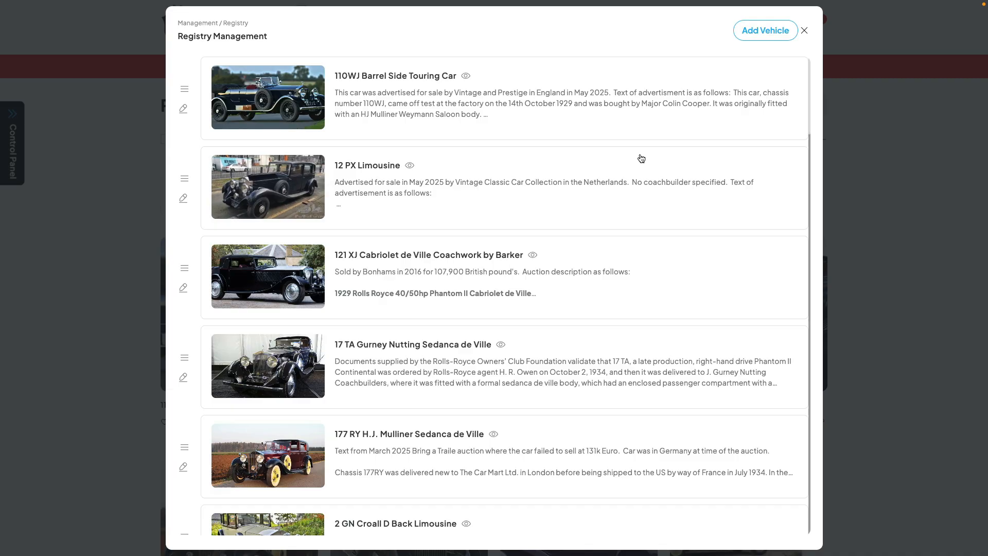
pyautogui.click(802, 30)
pyautogui.click(725, 146)
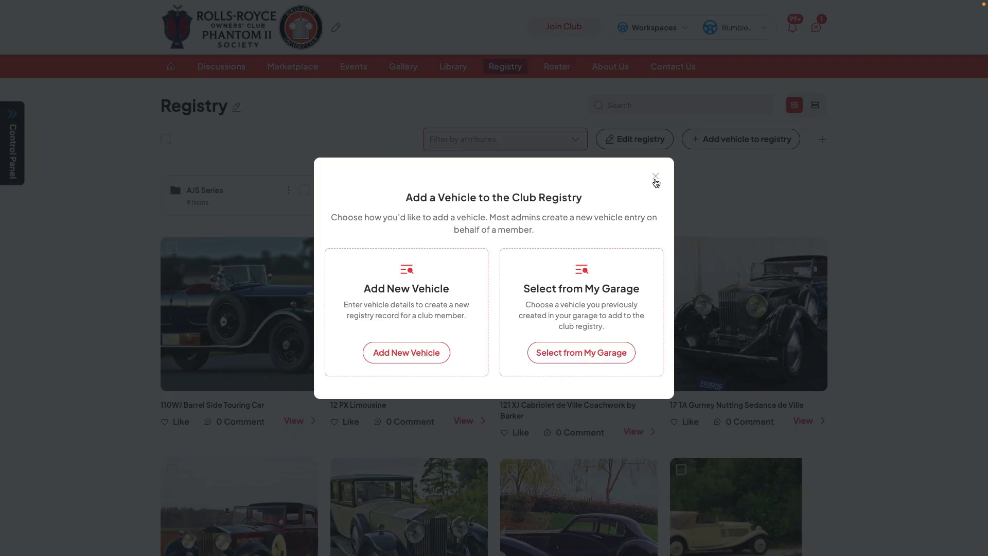
pyautogui.click(655, 177)
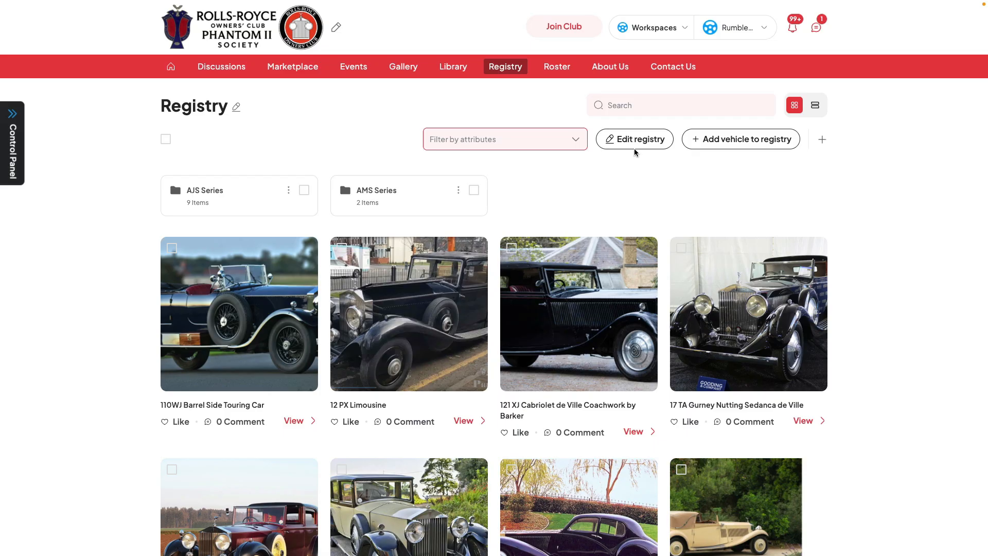
# View the club's Member Roster, examine the About Us content editor from the admin controls, and close it without changes.
pyautogui.click(562, 70)
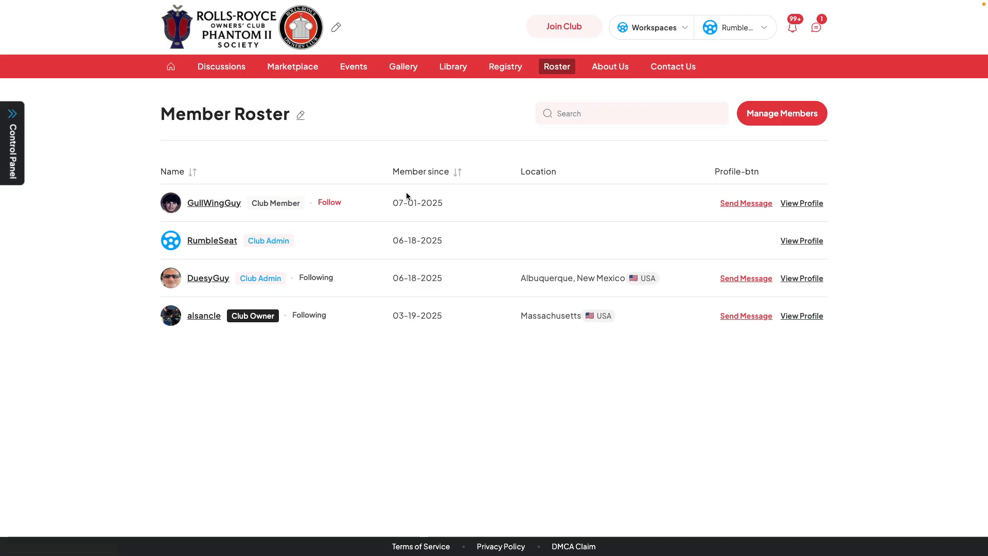
pyautogui.click(20, 146)
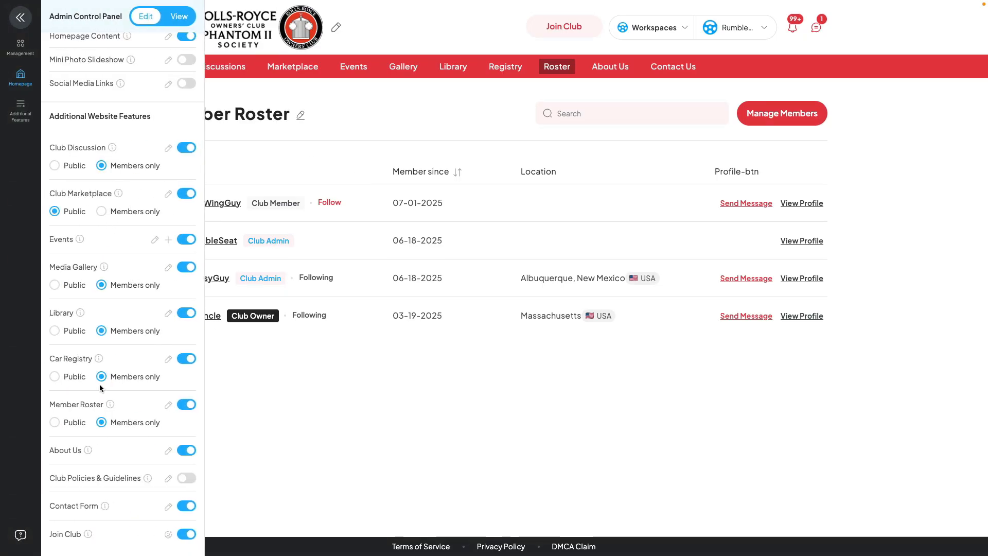
pyautogui.click(168, 451)
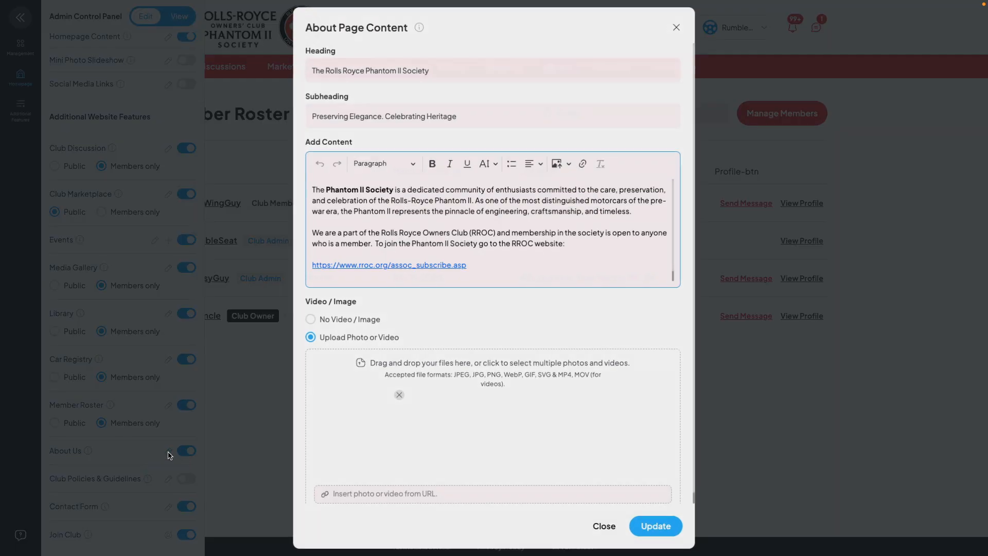
pyautogui.click(677, 26)
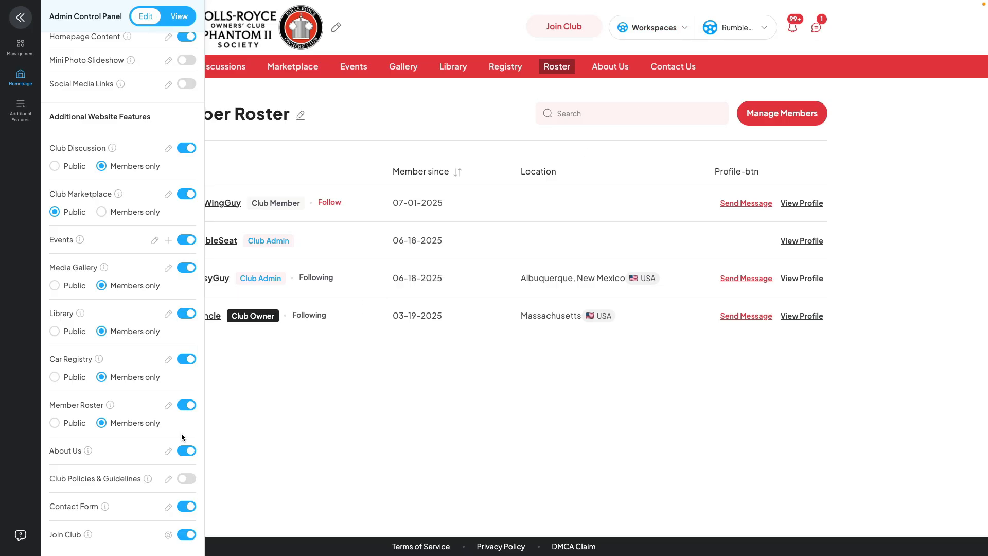
# Inspect the Contact Form's recipient settings and the club's public contact form, closing both without entering anything.
pyautogui.click(168, 506)
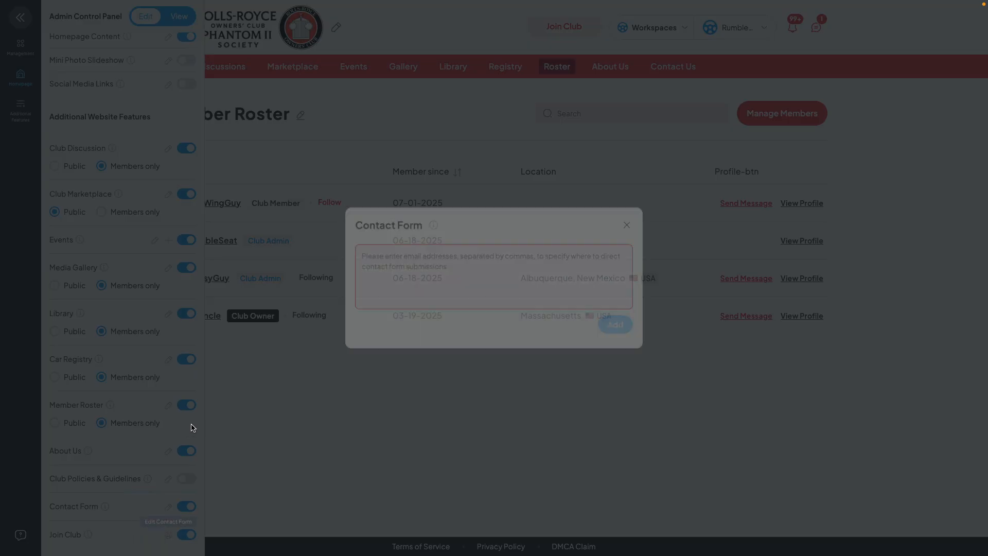
pyautogui.click(631, 226)
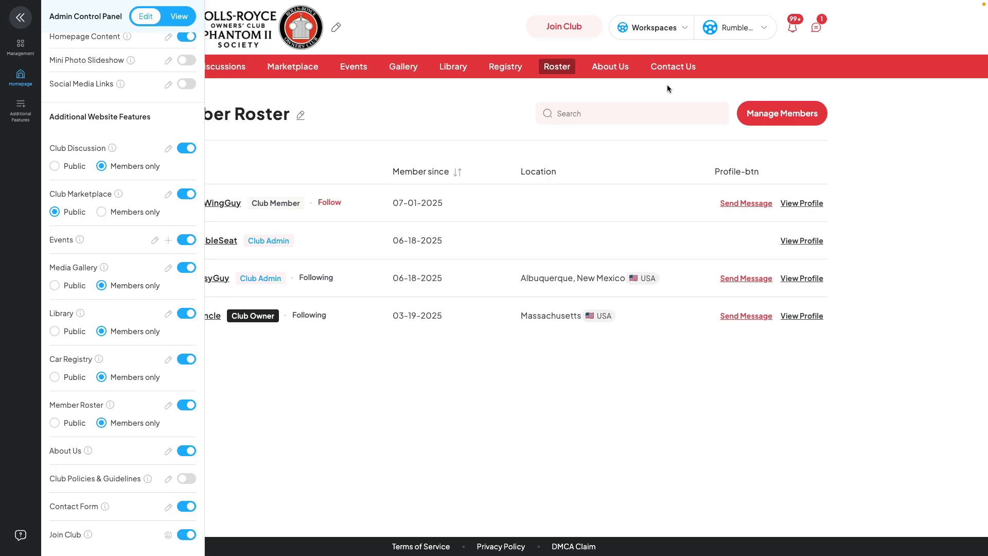
pyautogui.click(670, 72)
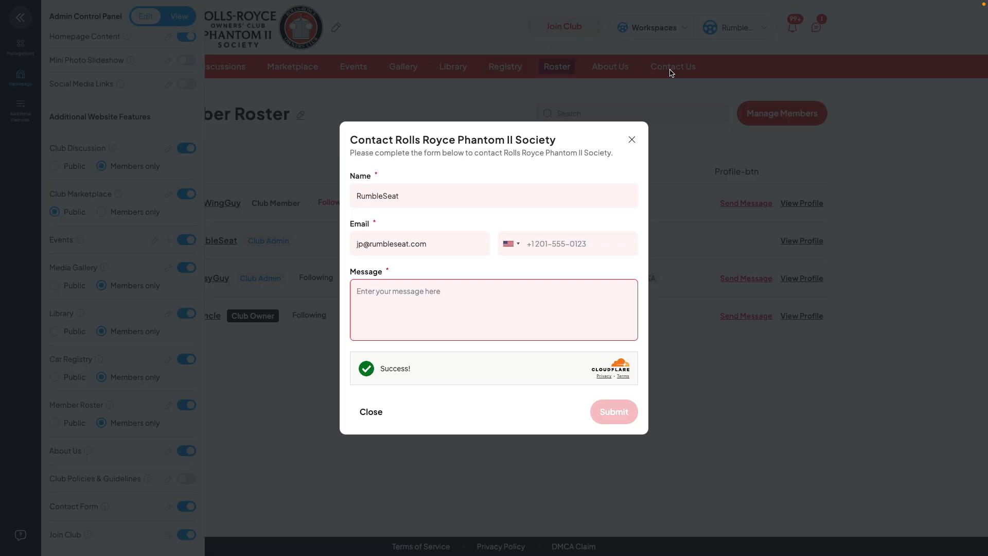
pyautogui.click(631, 140)
pyautogui.scroll(-1, 119, 388)
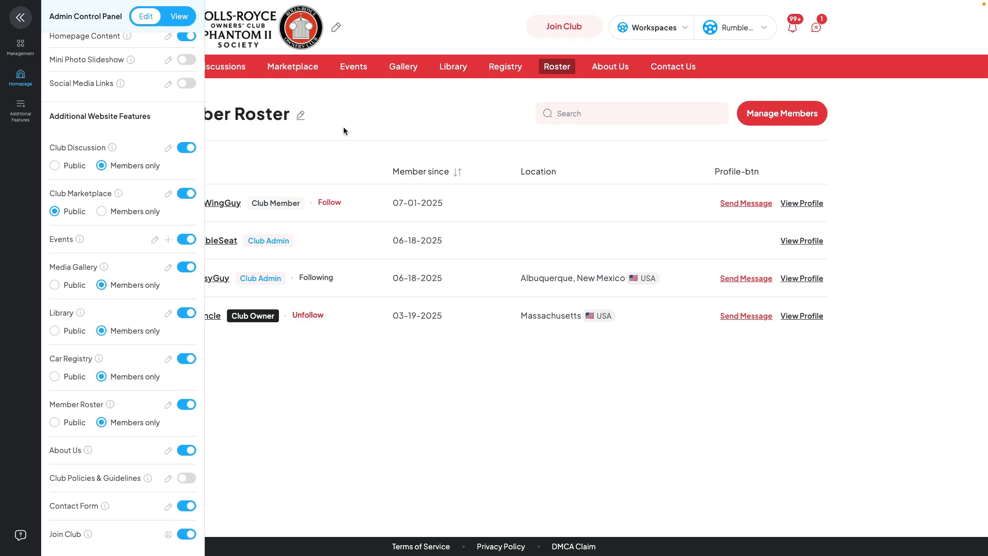
# Close the admin controls, return to the club homepage, and switch to the REO Royale Owners Group site from My Clubs.
pyautogui.click(20, 18)
pyautogui.click(171, 67)
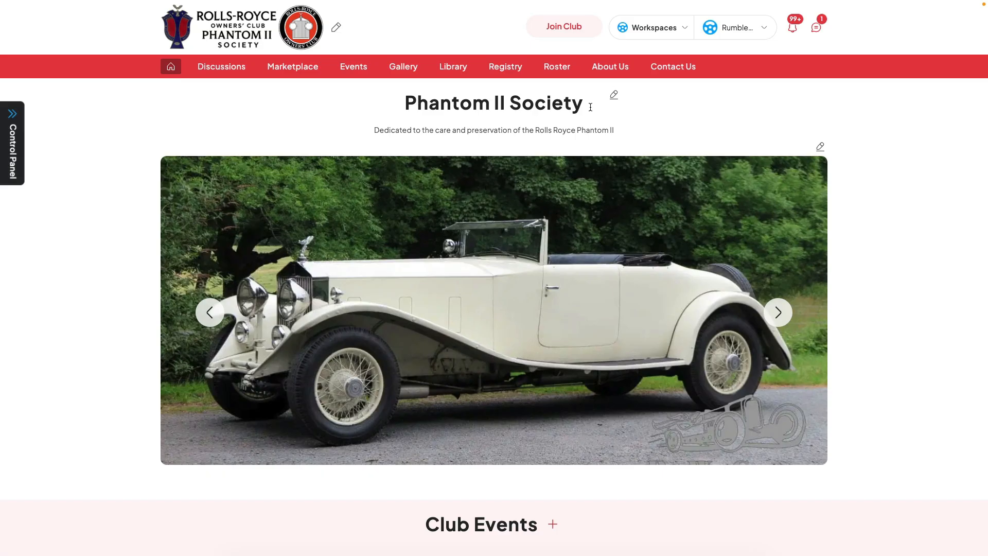
pyautogui.click(680, 29)
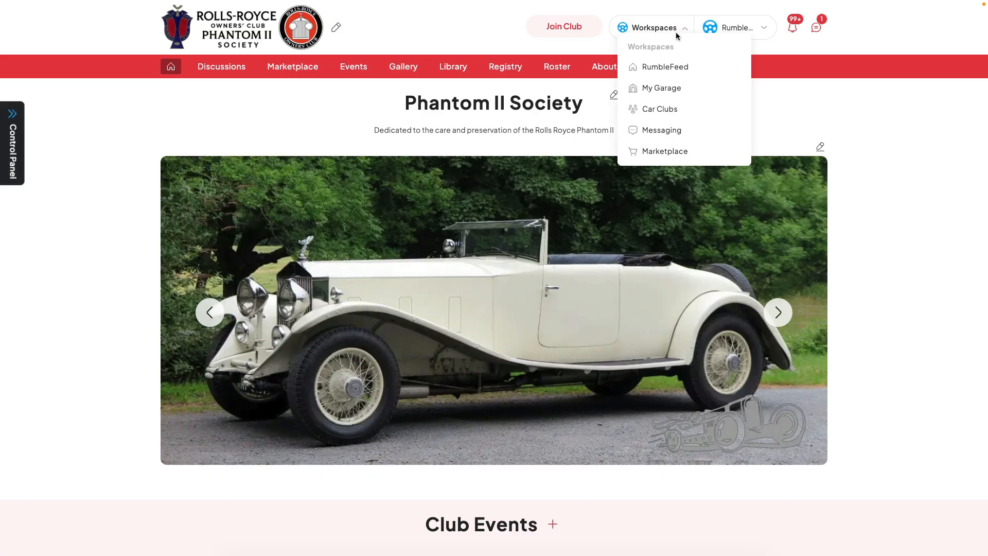
pyautogui.click(656, 110)
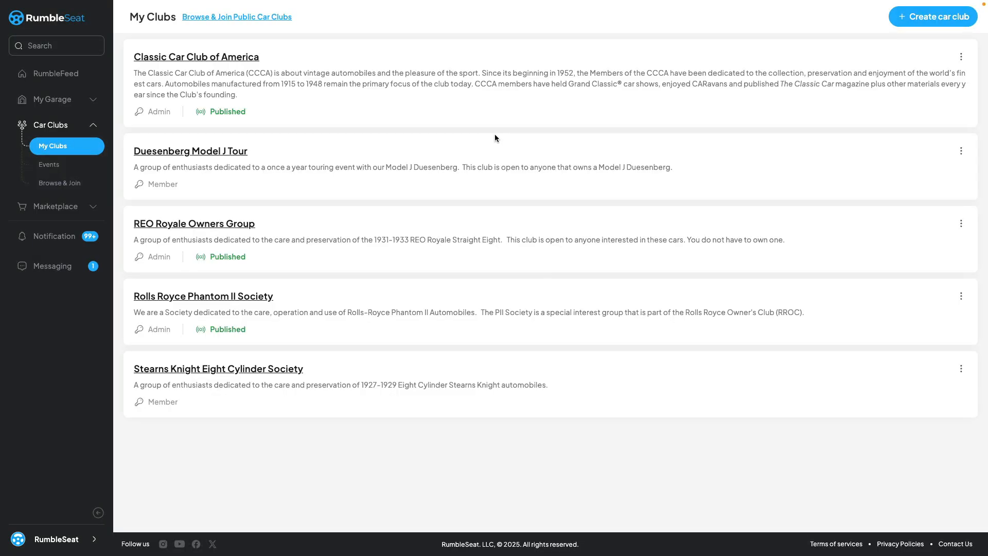
pyautogui.click(215, 227)
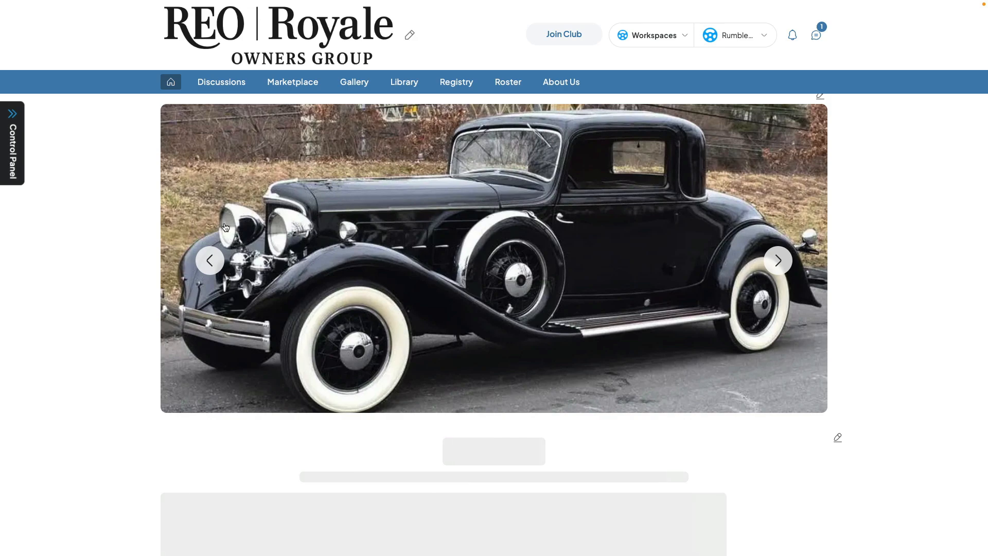